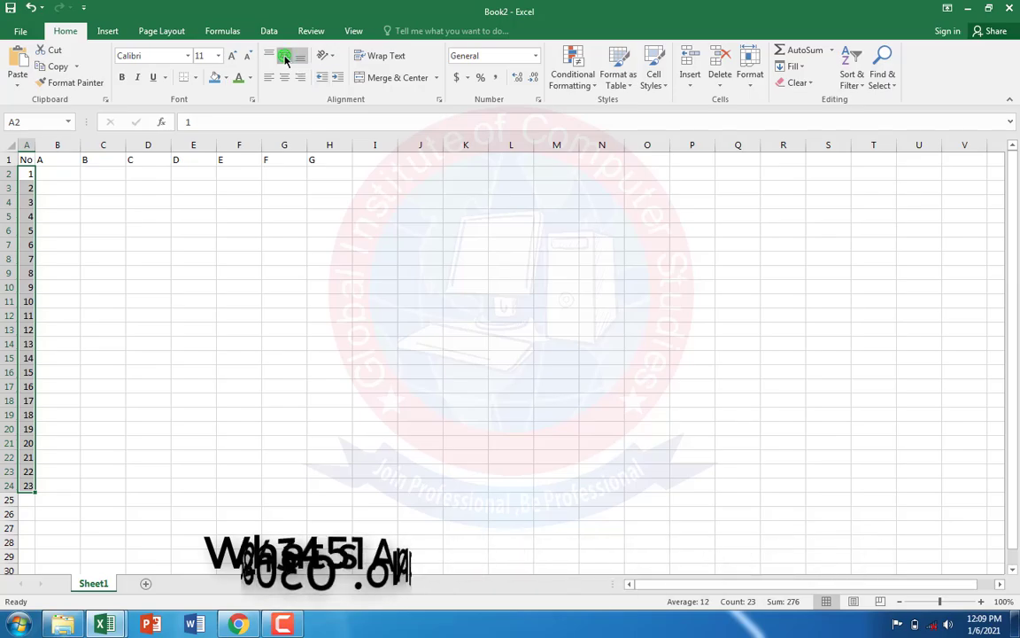
# - Centre the numbers in A2:A24 and give the cells a black fill with white text
pyautogui.click(284, 78)
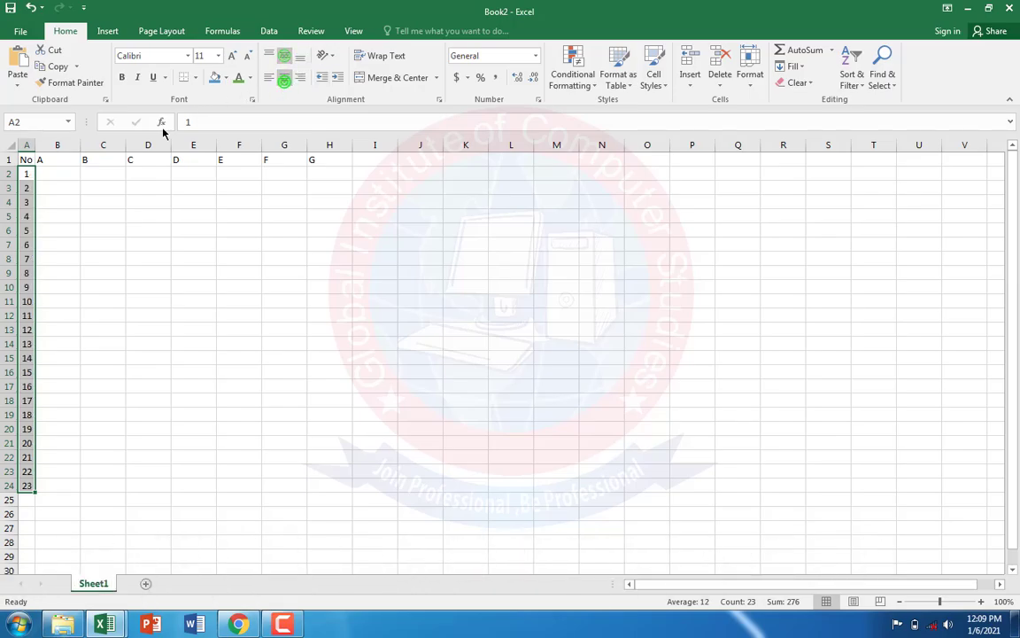
pyautogui.click(227, 79)
pyautogui.click(225, 108)
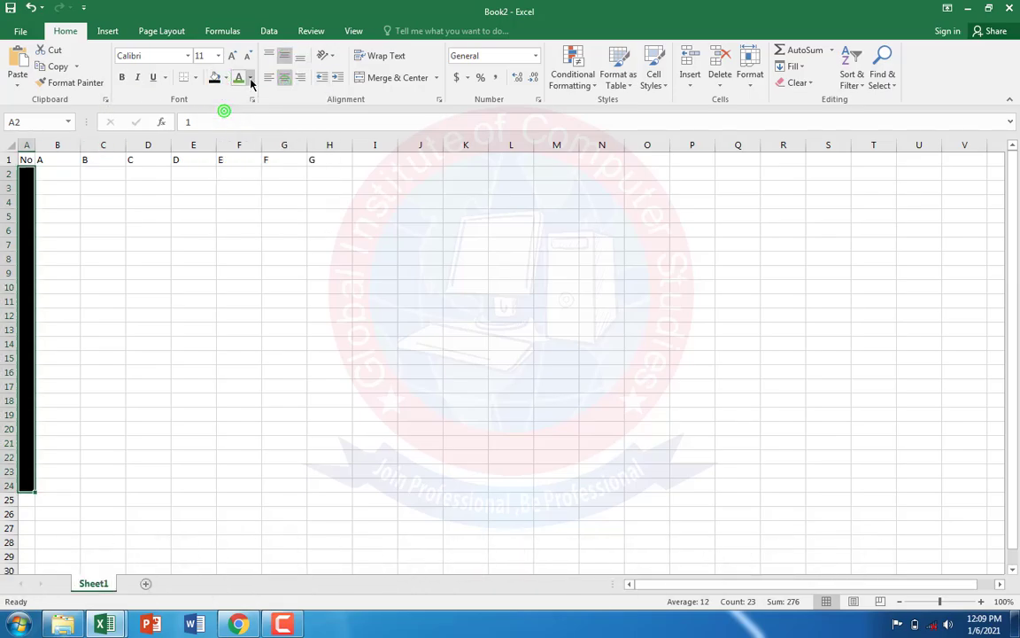
pyautogui.click(250, 78)
pyautogui.click(239, 127)
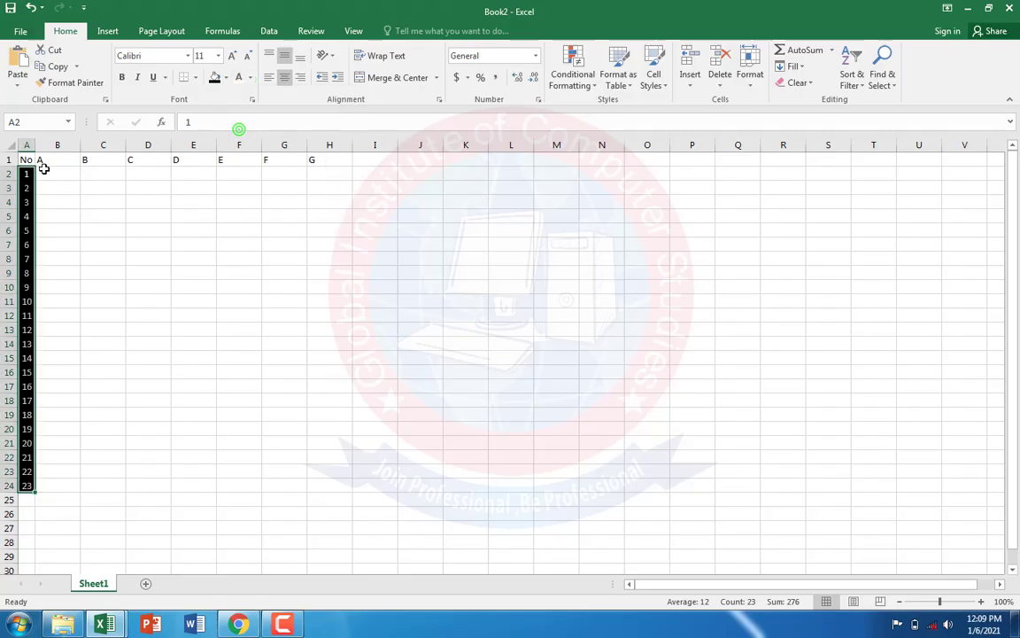
# - Format the header row A1:H1 with a black fill, white text and centred alignment
pyautogui.moveTo(26, 159); pyautogui.dragTo(306, 159)
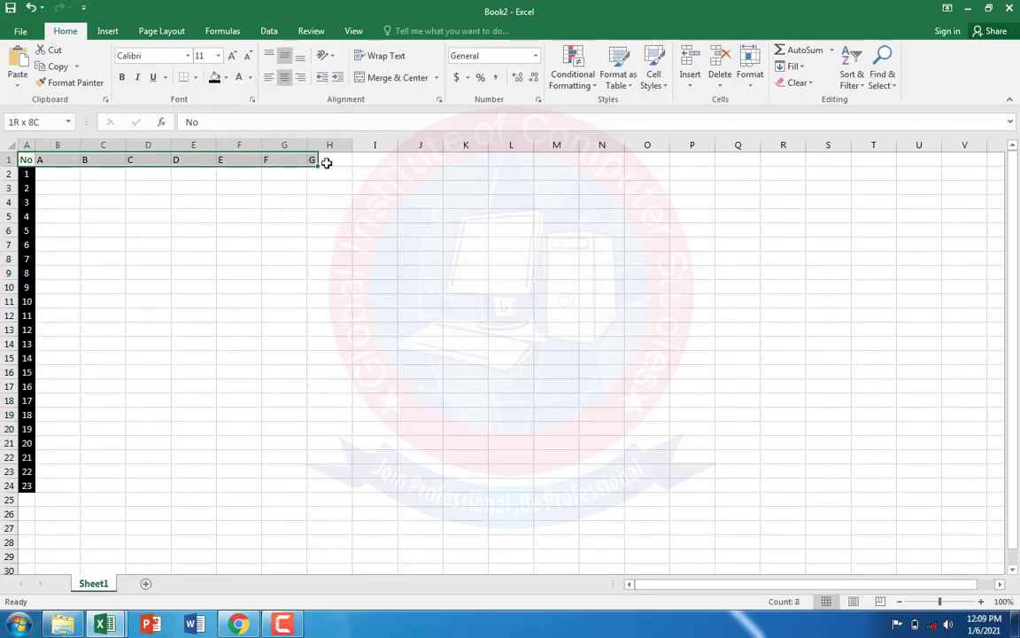
pyautogui.click(214, 77)
pyautogui.click(236, 78)
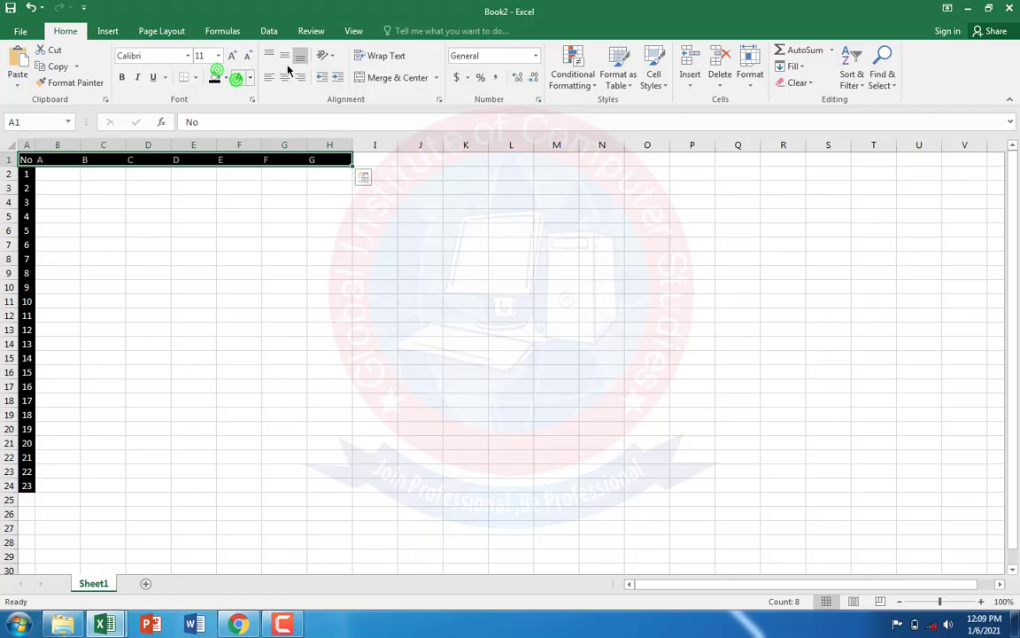
pyautogui.click(291, 78)
# - Paste the copied title Account Sheet into B2, and merge and centre it across B2:H2
pyautogui.click(57, 176)
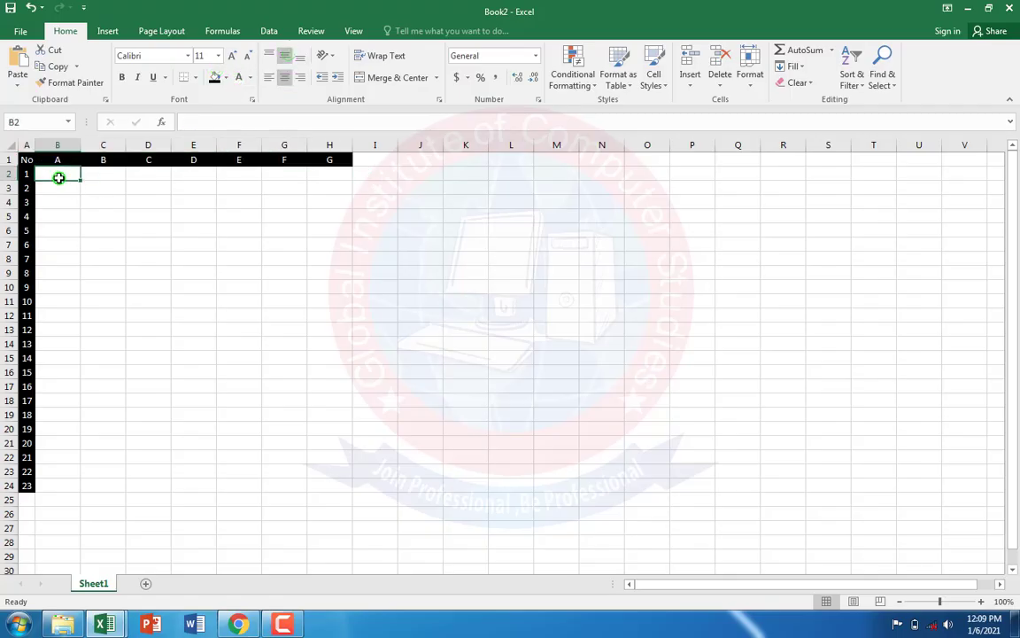
pyautogui.click(24, 60)
pyautogui.click(59, 208)
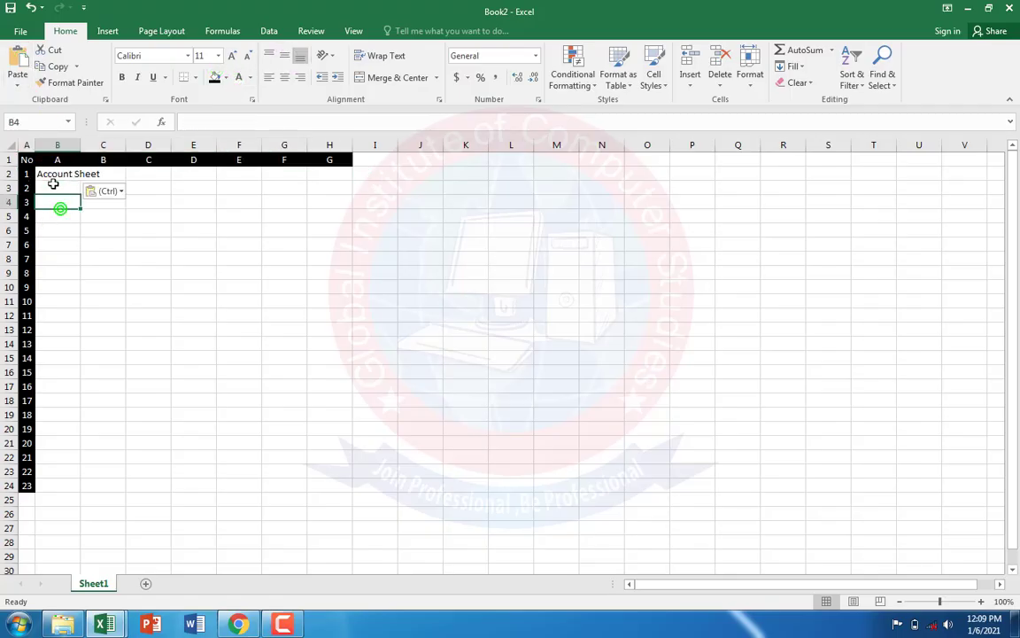
pyautogui.click(56, 175)
pyautogui.moveTo(56, 174); pyautogui.dragTo(341, 175)
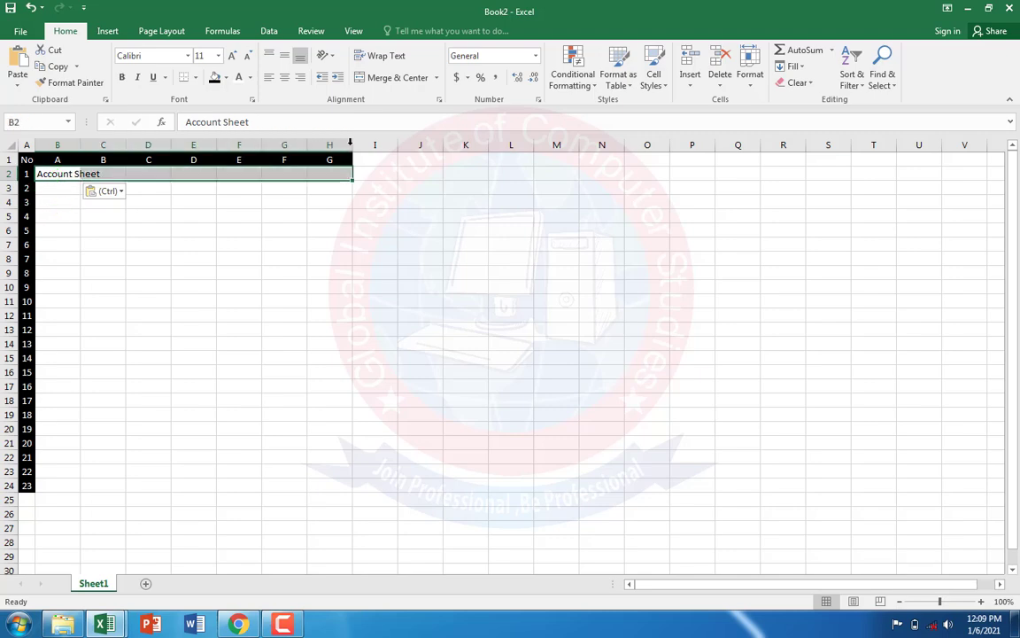
pyautogui.click(395, 78)
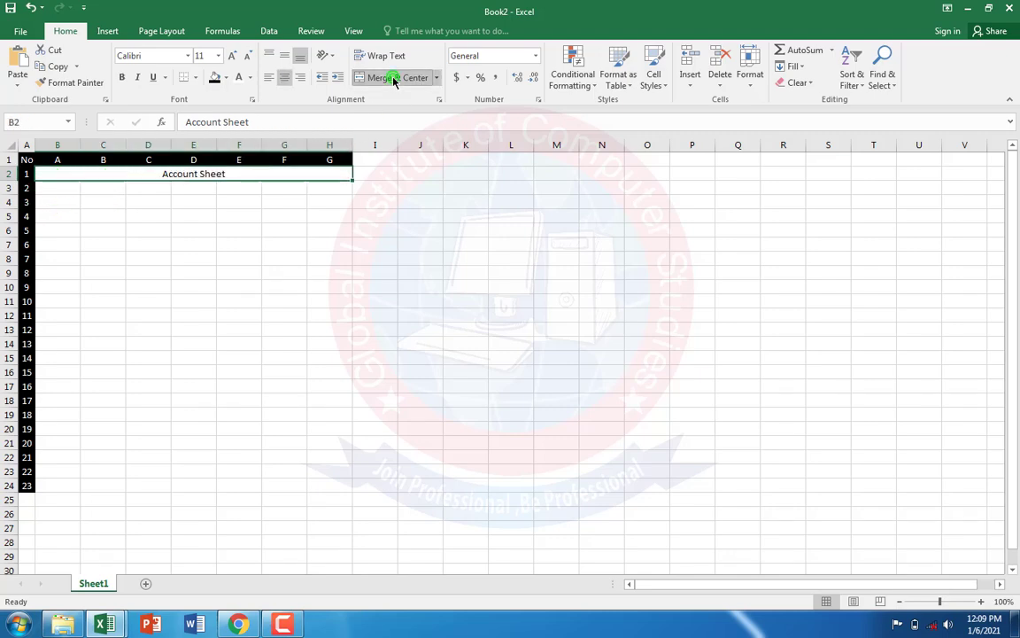
# - Make the Account Sheet title bold at font size 24 and align it to the middle of its row
pyautogui.click(122, 78)
pyautogui.click(237, 56)
pyautogui.click(236, 56)
pyautogui.click(237, 56)
pyautogui.click(237, 56)
pyautogui.click(237, 56)
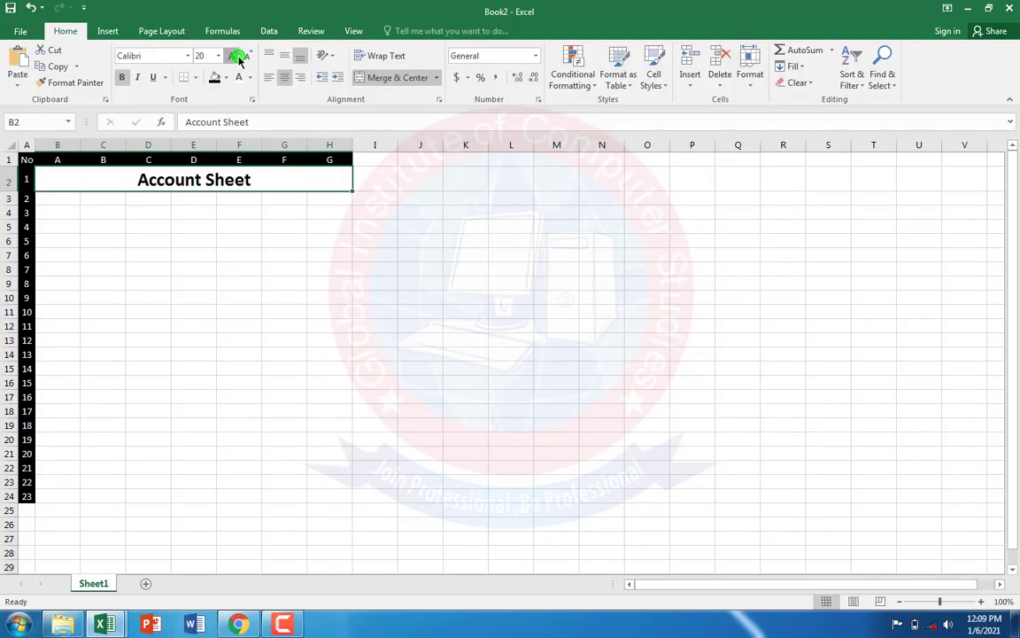
pyautogui.click(236, 55)
pyautogui.click(236, 55)
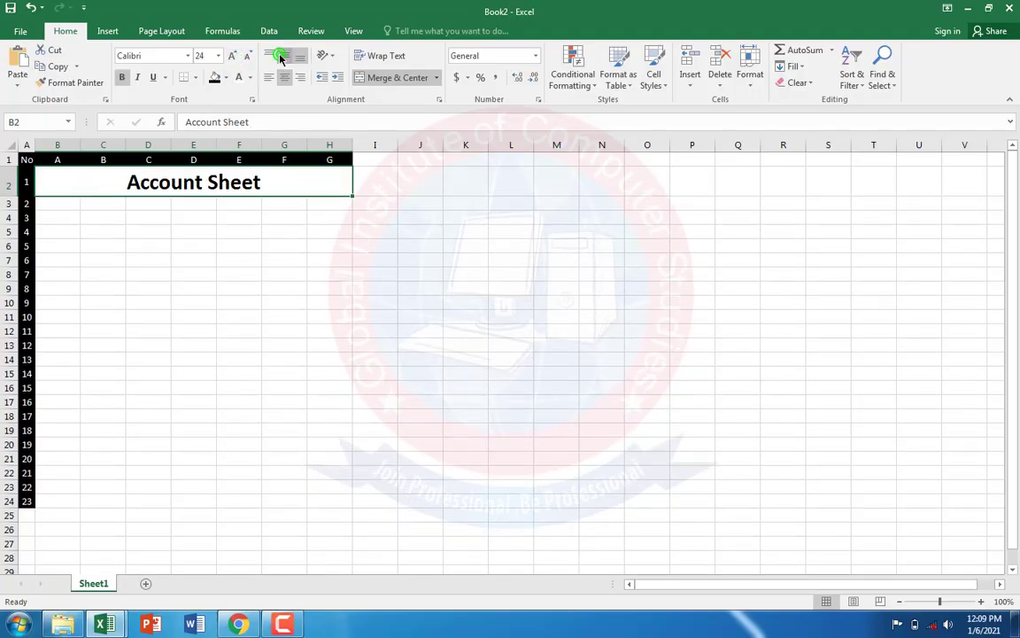
# - Copy the heading "Account No" from the MS Office PDF in Chrome and paste it into cell B3 in Excel
pyautogui.click(238, 626)
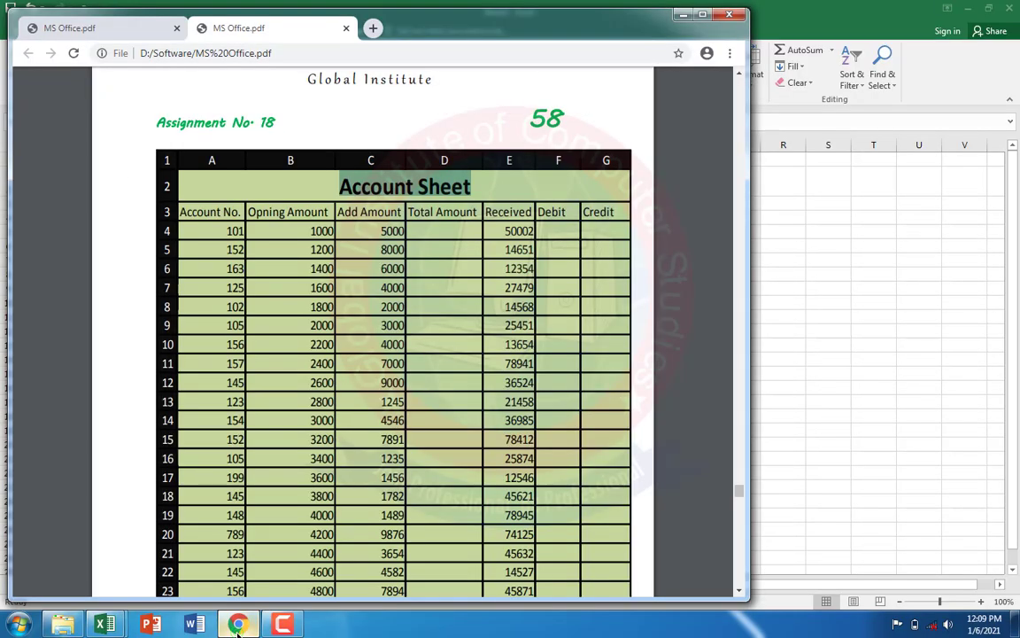
pyautogui.click(237, 626)
pyautogui.click(238, 626)
pyautogui.moveTo(239, 211); pyautogui.dragTo(181, 212)
pyautogui.rightClick(191, 212)
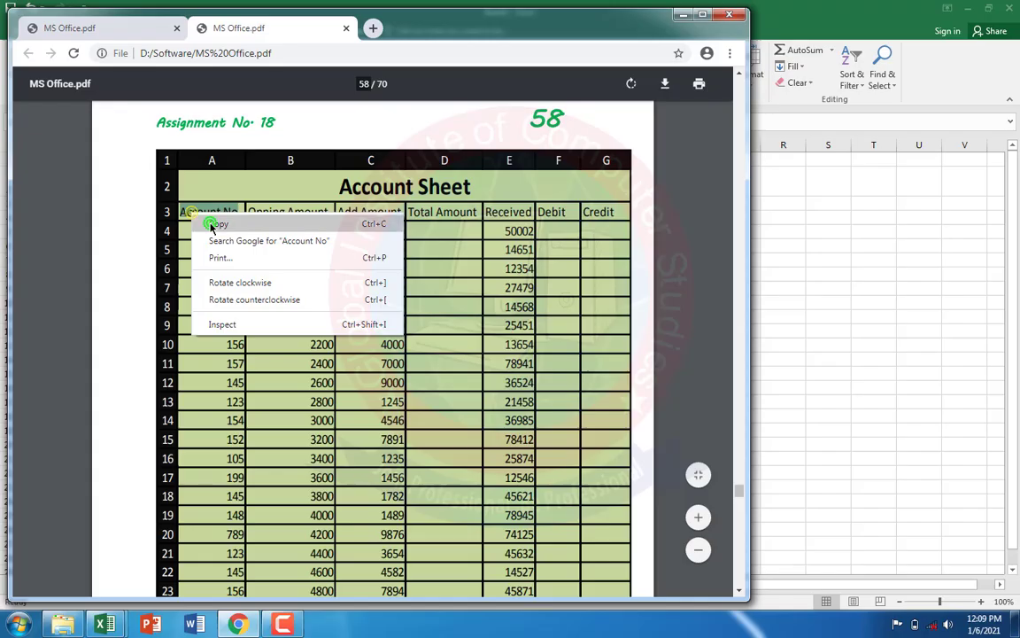
pyautogui.click(210, 223)
pyautogui.click(857, 283)
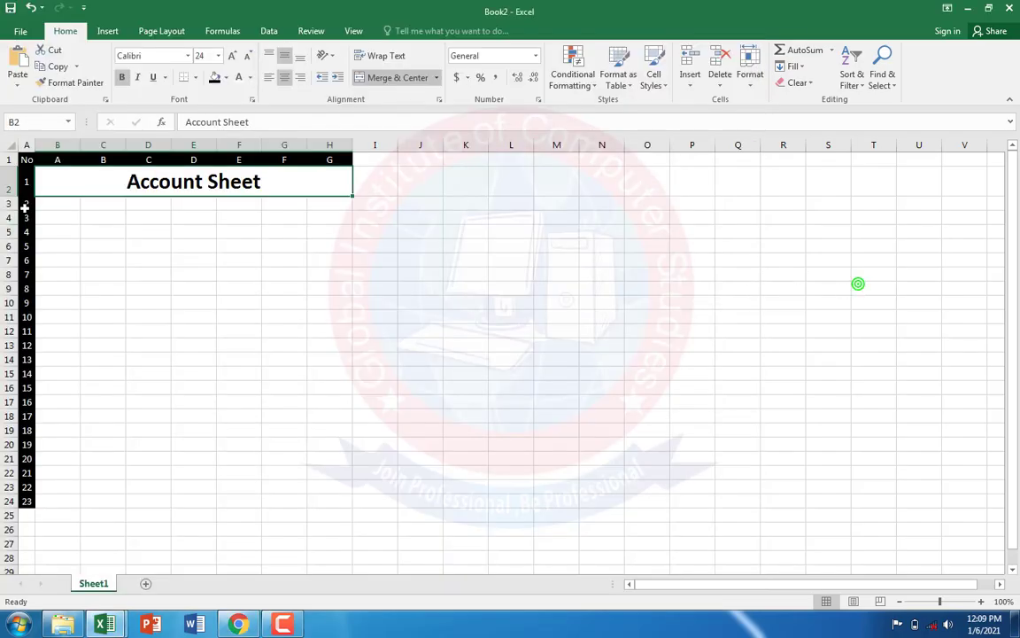
pyautogui.click(58, 201)
pyautogui.click(16, 55)
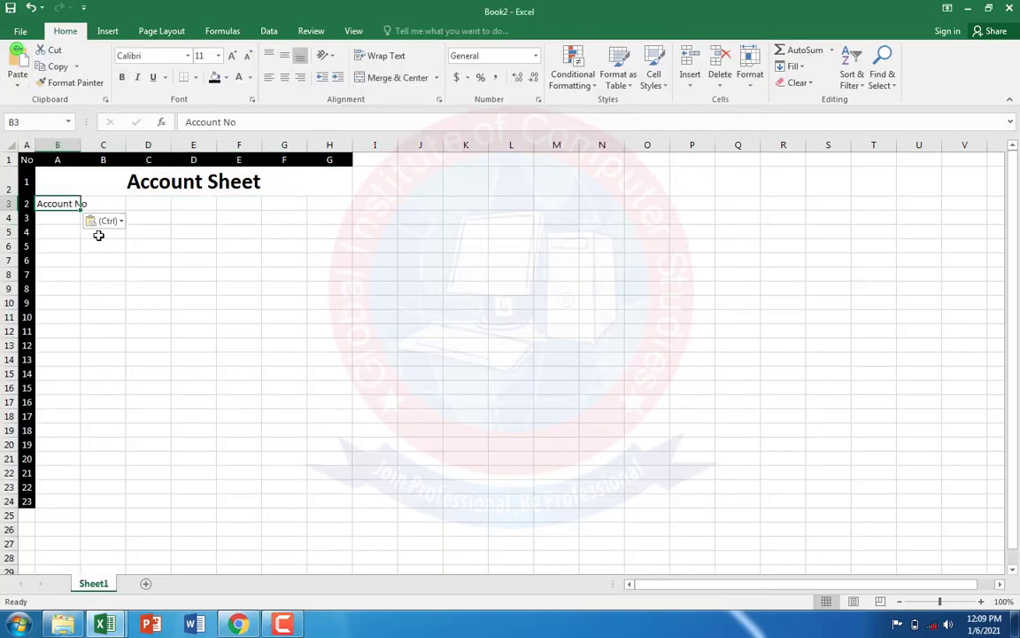
# - Copy the heading "Opning Amount" from the PDF in Chrome into cell C3 of the Excel sheet
pyautogui.click(238, 624)
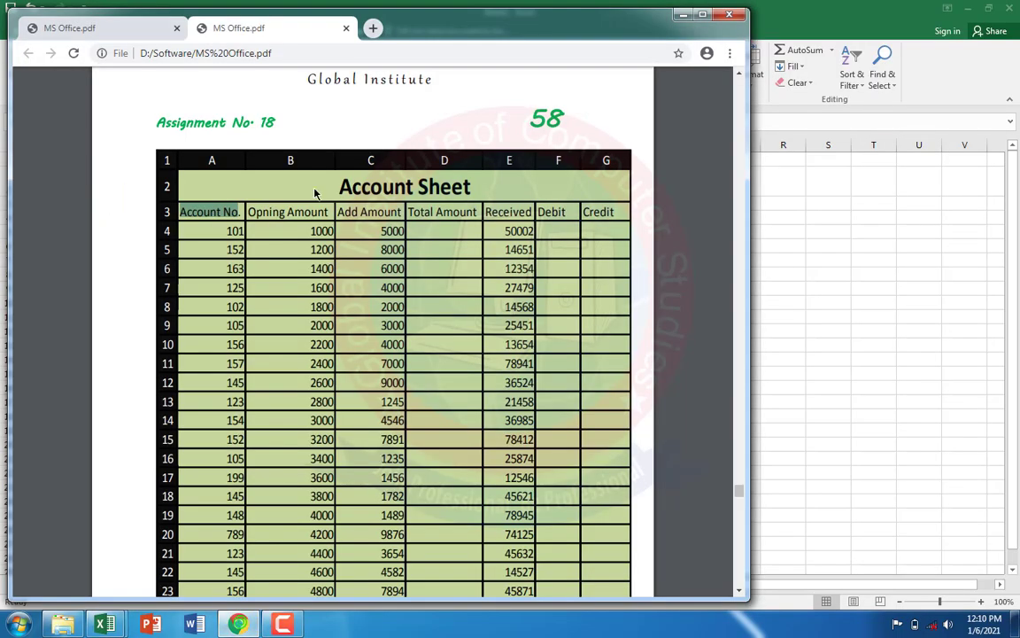
pyautogui.moveTo(247, 213); pyautogui.dragTo(324, 213)
pyautogui.rightClick(327, 211)
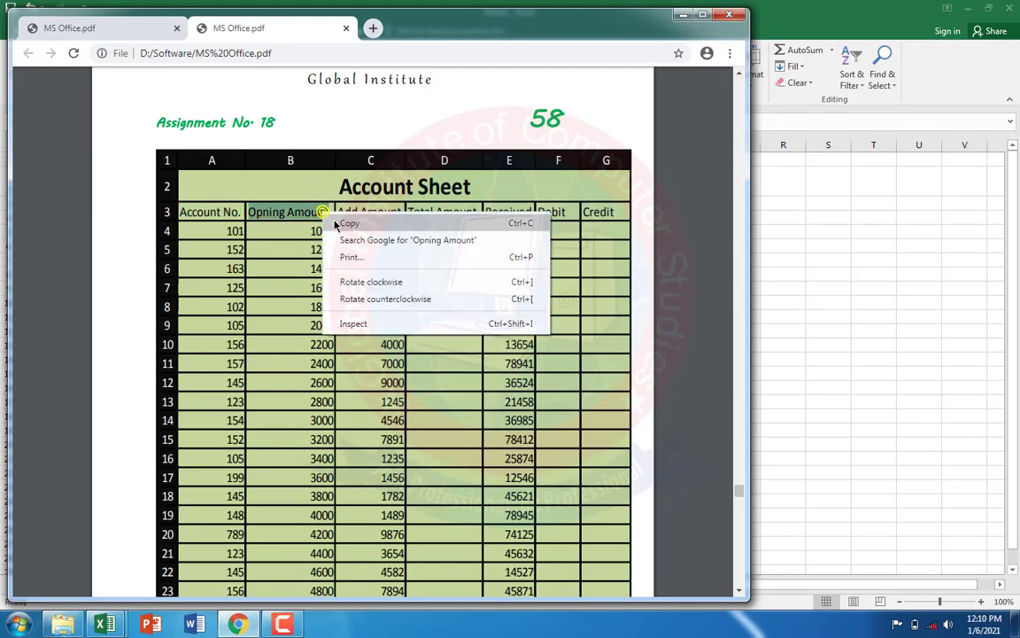
pyautogui.click(337, 221)
pyautogui.hotkey('alt', 'Tab')
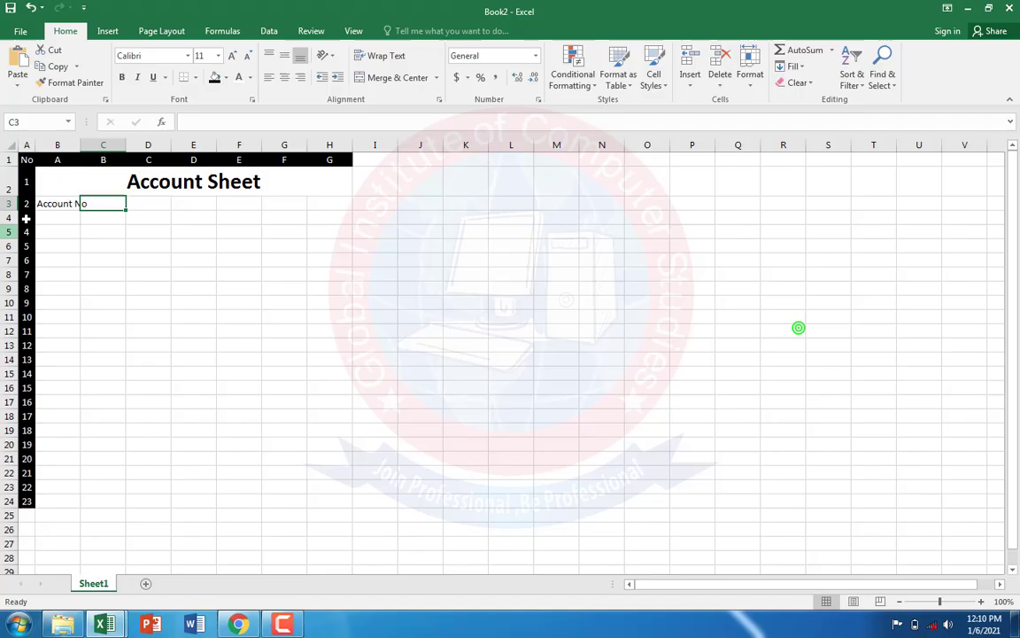
pyautogui.click(17, 70)
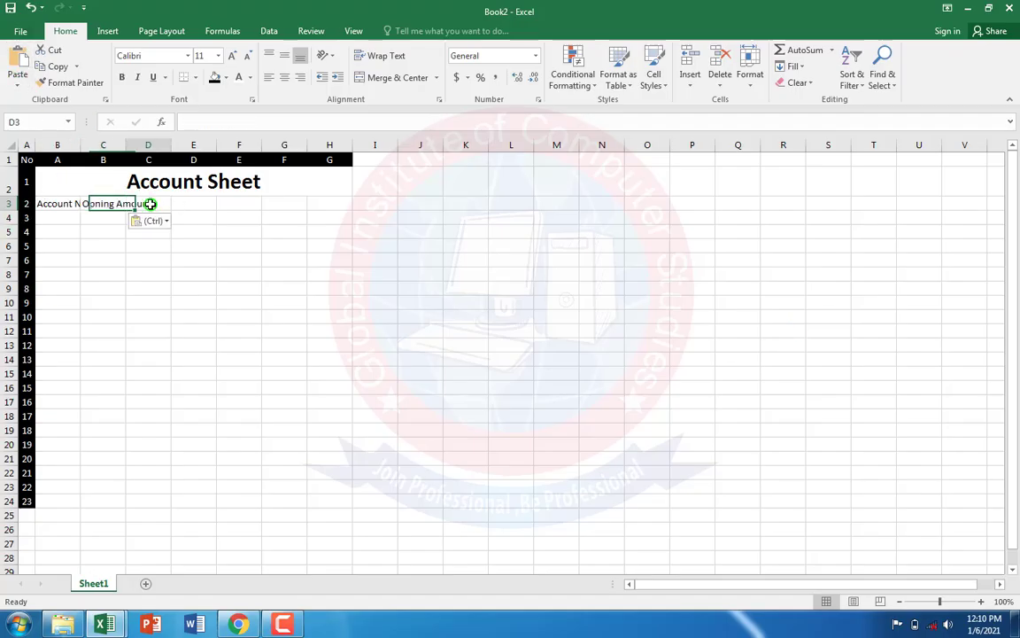
# - Copy the heading "Add Amount" from the PDF in Chrome into Excel cell D3, and widen columns B to D to fit their headings
pyautogui.click(148, 204)
pyautogui.click(238, 625)
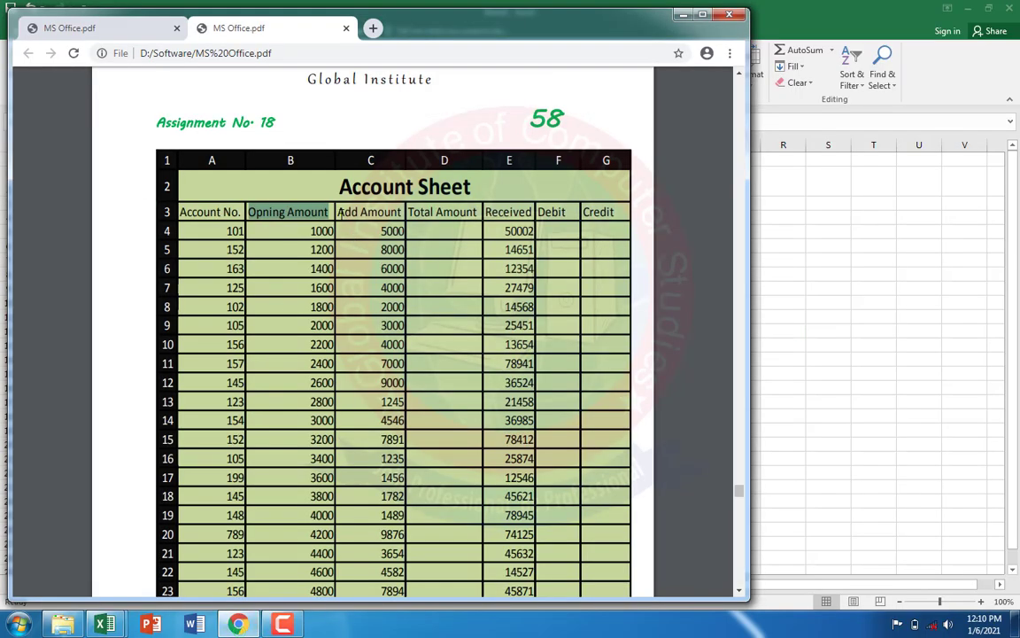
pyautogui.moveTo(340, 213); pyautogui.dragTo(396, 216)
pyautogui.rightClick(384, 211)
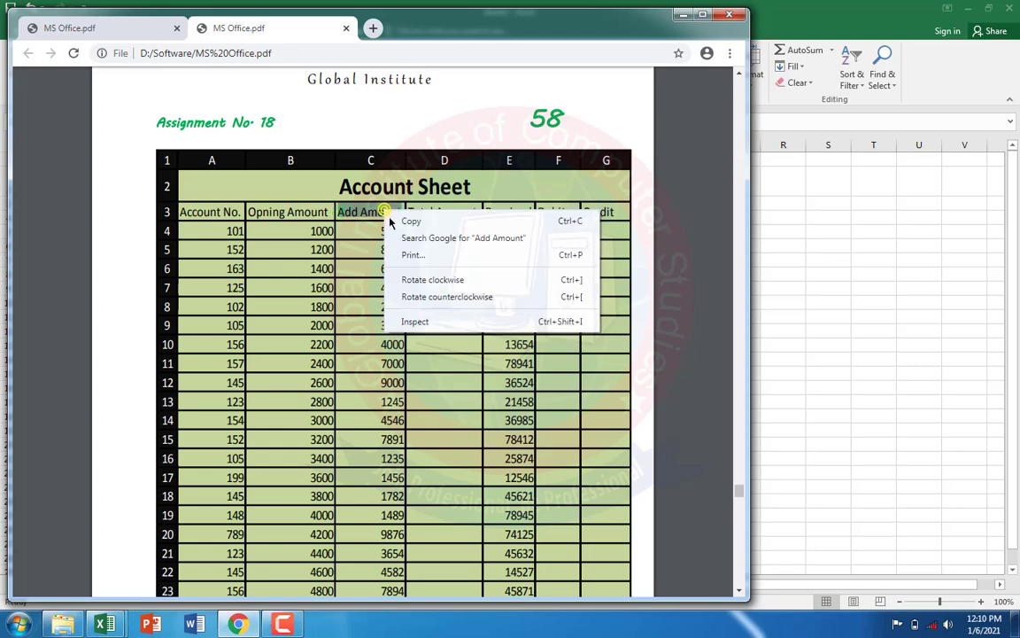
pyautogui.click(394, 223)
pyautogui.click(842, 304)
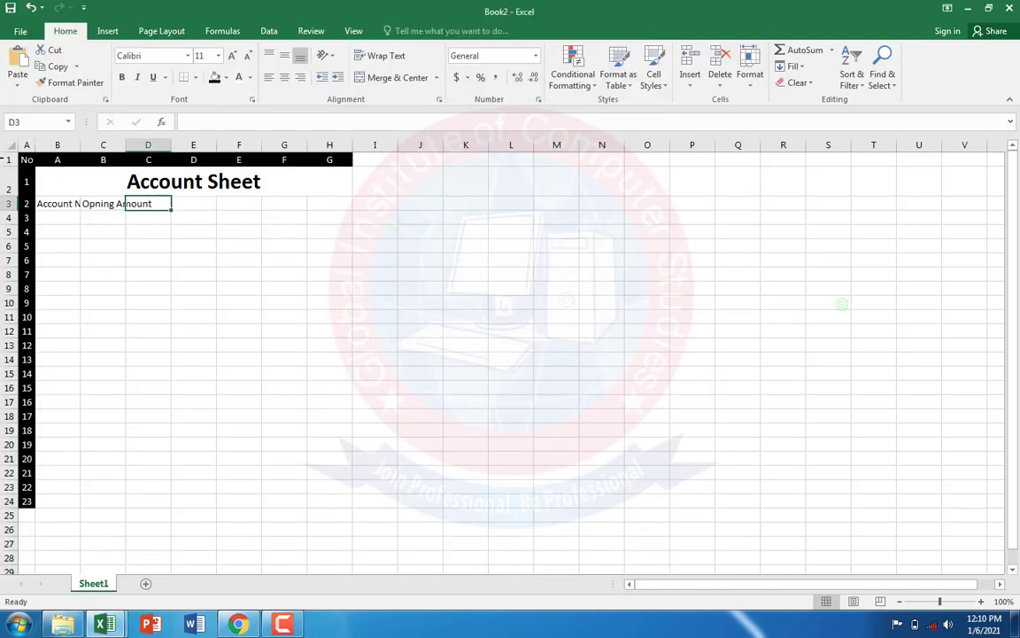
pyautogui.click(16, 64)
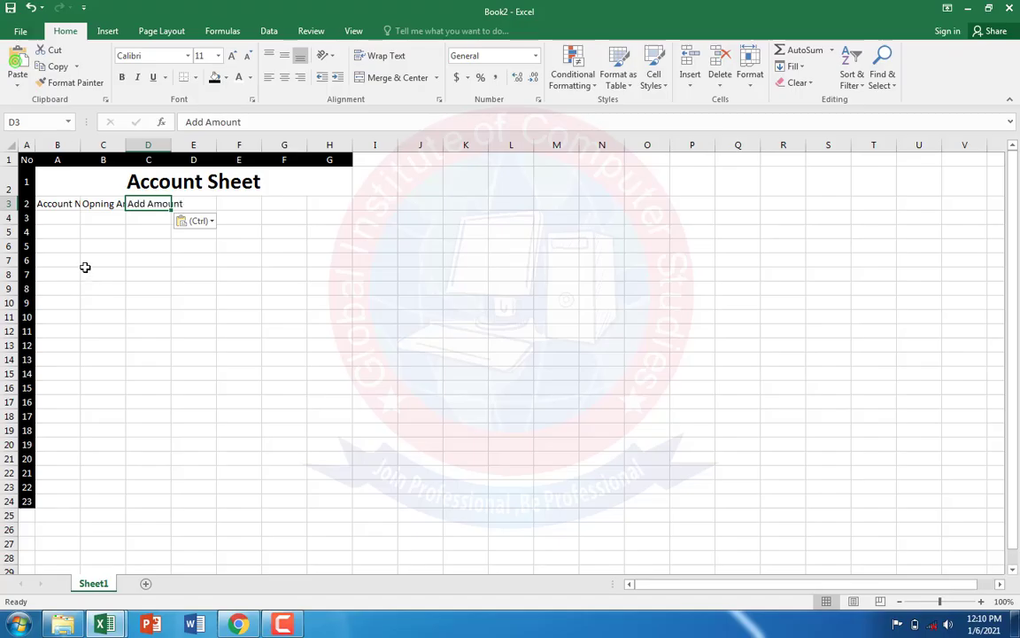
pyautogui.moveTo(81, 144); pyautogui.dragTo(257, 145)
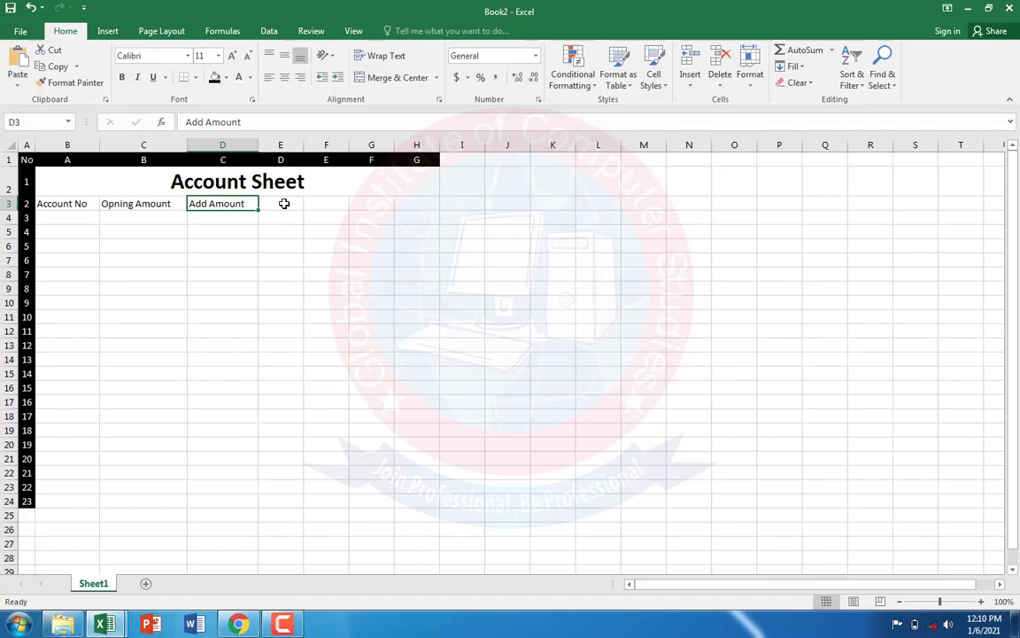
# - Copy the heading "Total Amount" from the PDF in Chrome into Excel cell E3 and widen column E to fit it
pyautogui.click(284, 204)
pyautogui.click(239, 624)
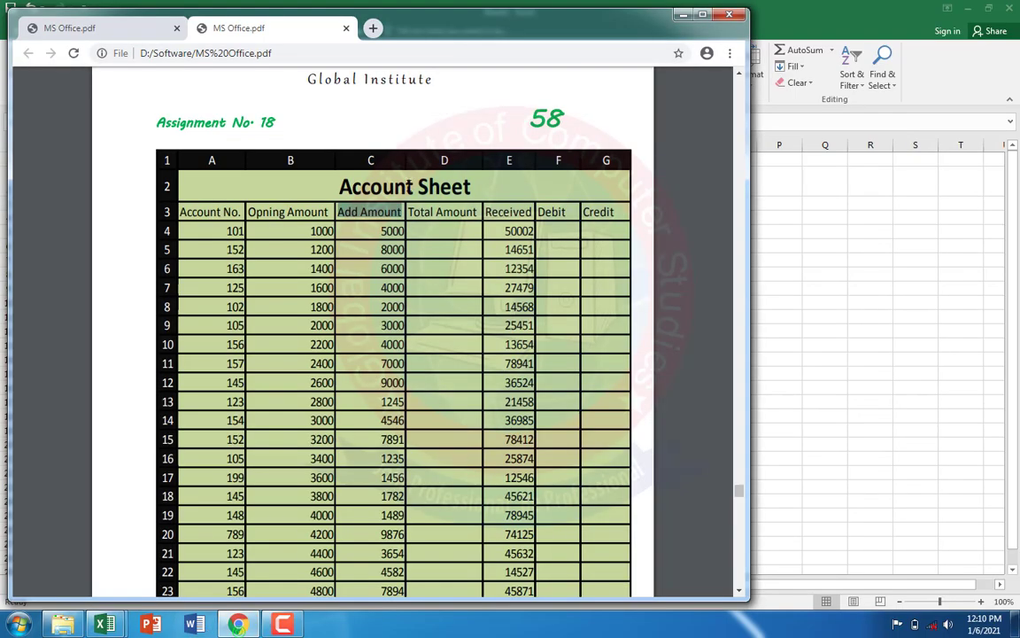
pyautogui.moveTo(409, 211); pyautogui.dragTo(493, 212)
pyautogui.click(454, 212)
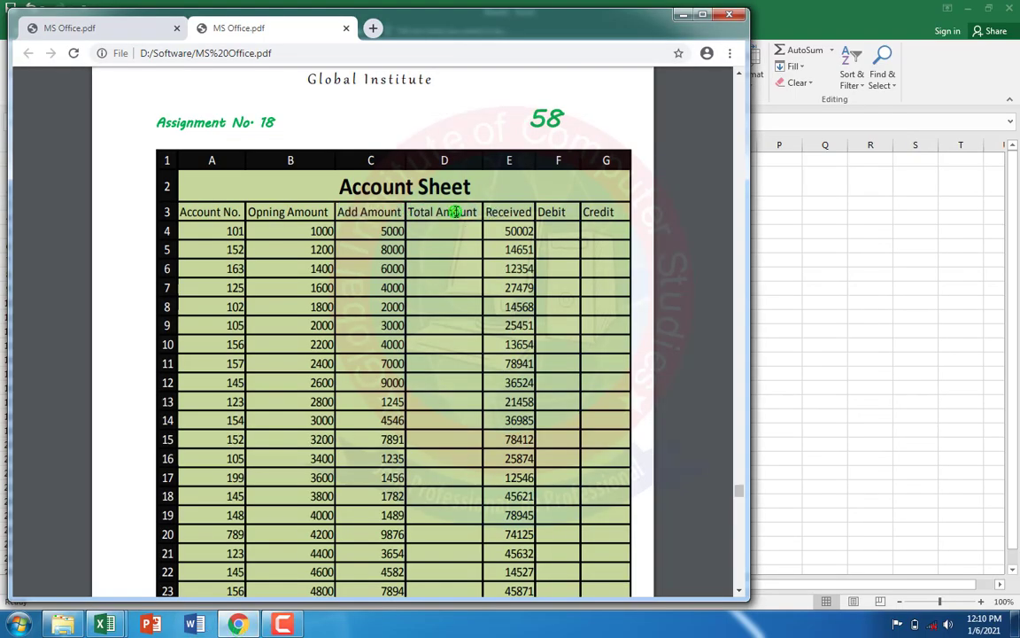
pyautogui.moveTo(408, 212); pyautogui.dragTo(477, 212)
pyautogui.rightClick(413, 211)
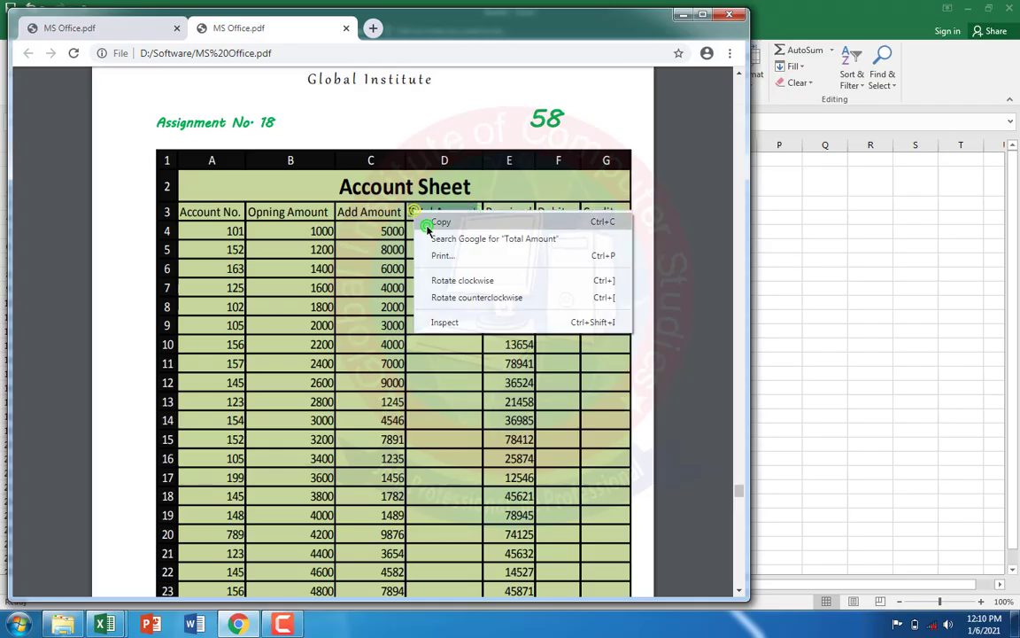
pyautogui.click(450, 221)
pyautogui.click(895, 290)
pyautogui.click(15, 56)
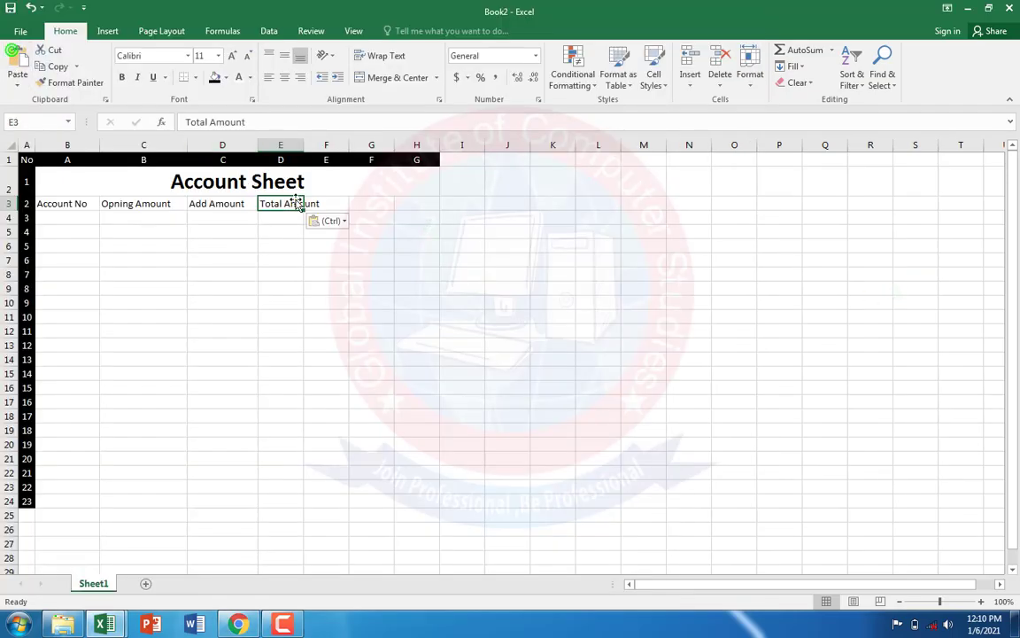
pyautogui.moveTo(303, 145); pyautogui.dragTo(323, 149)
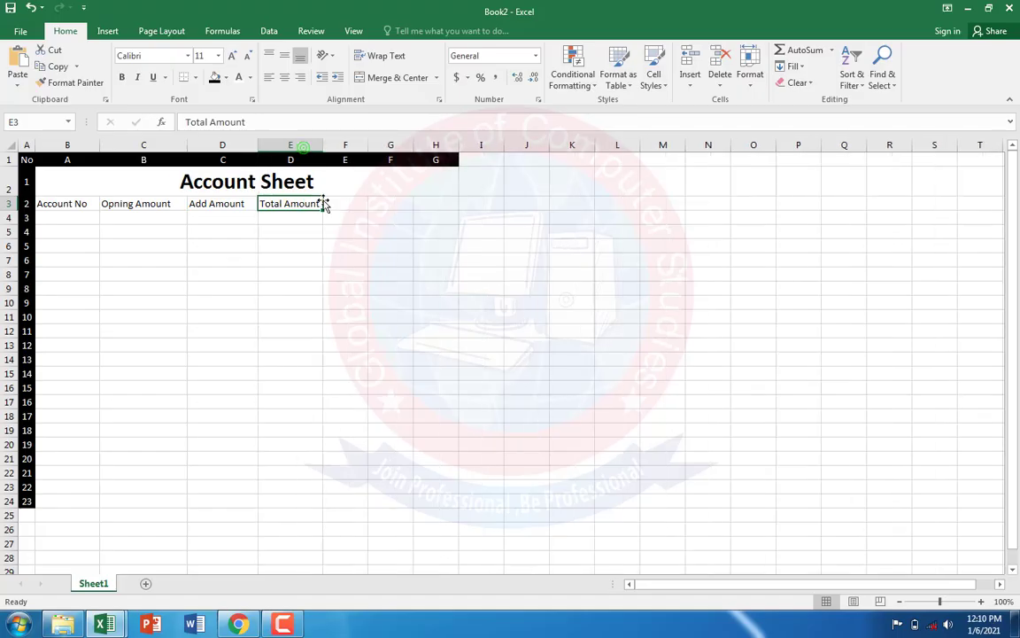
# - Copy the heading "Received" from the PDF in Chrome into cell F3 of the Excel sheet
pyautogui.click(341, 203)
pyautogui.click(237, 625)
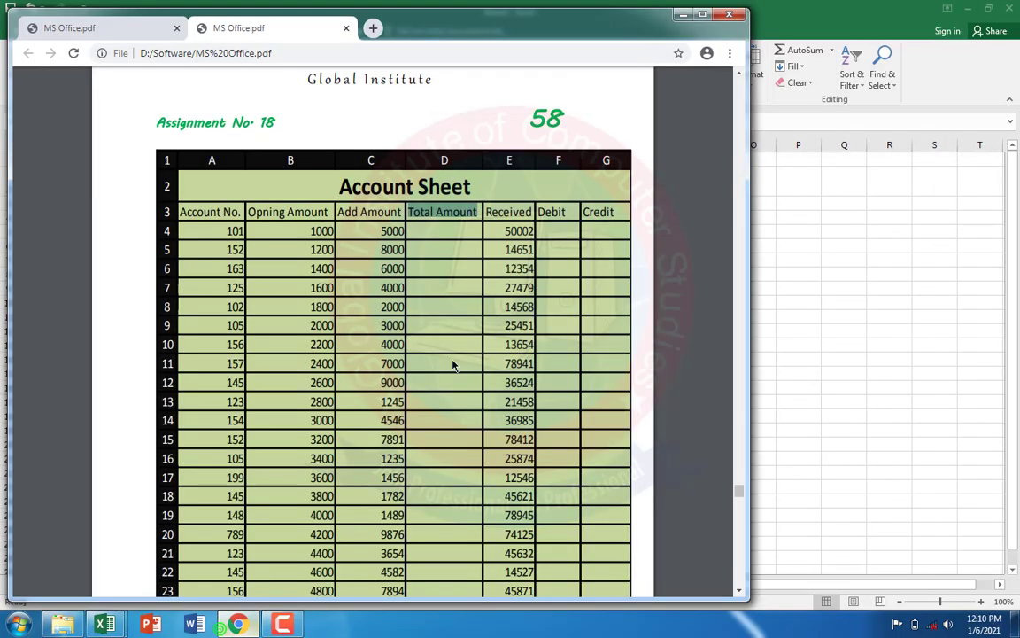
pyautogui.doubleClick(485, 215)
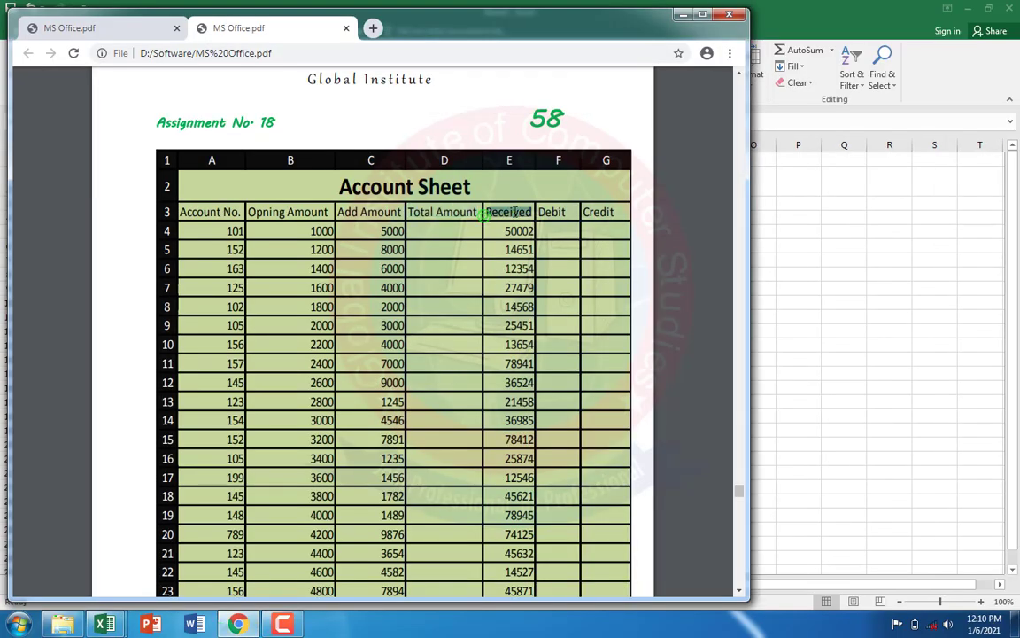
pyautogui.rightClick(517, 215)
pyautogui.click(535, 223)
pyautogui.click(854, 295)
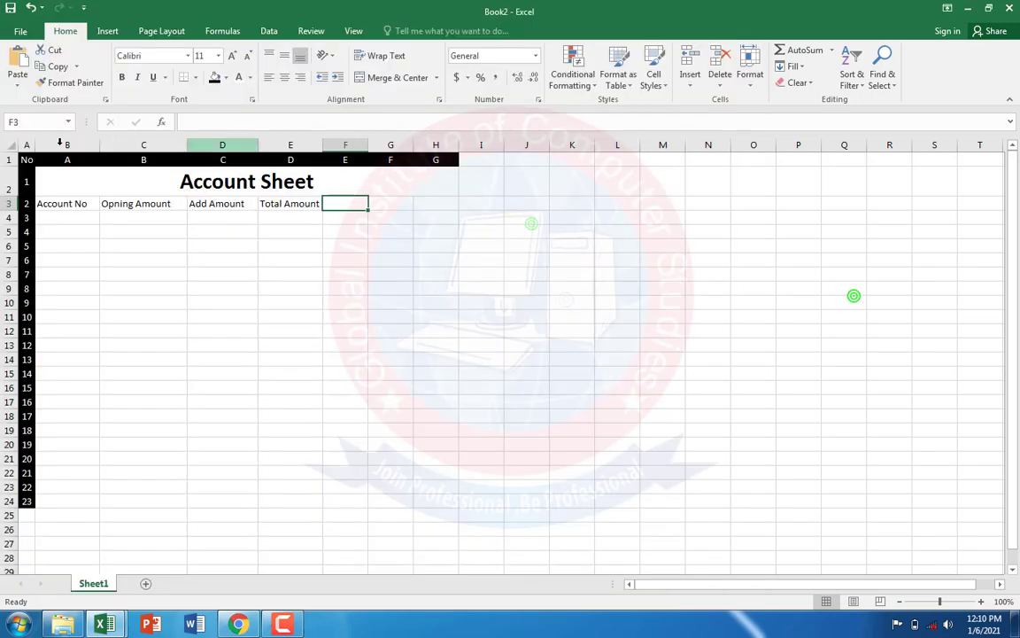
pyautogui.click(11, 55)
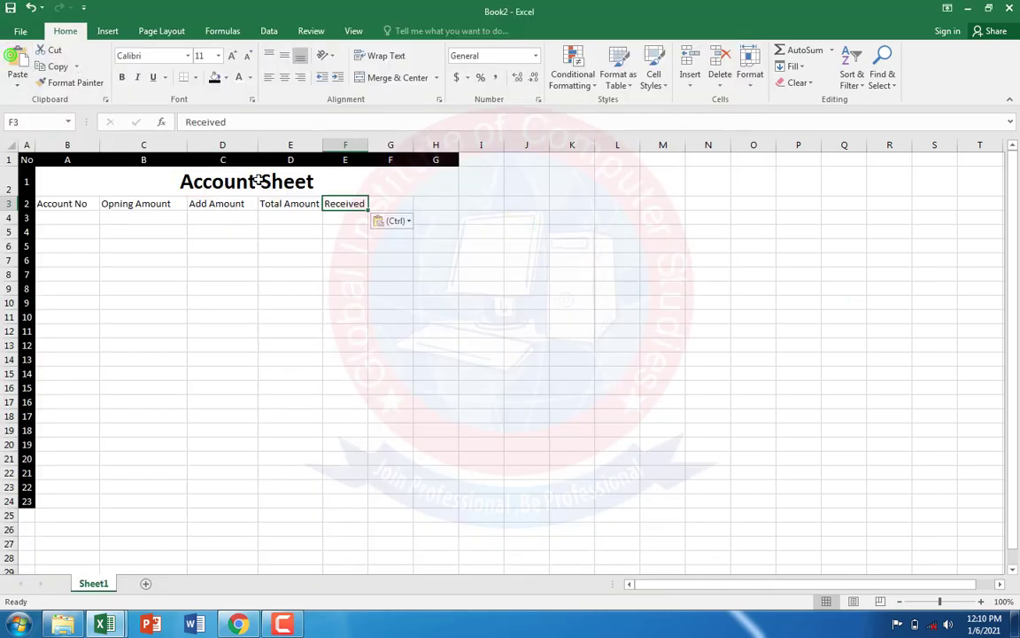
# - Copy the heading "Debit" from the PDF in Chrome into cell G3 of the Excel sheet
pyautogui.click(381, 204)
pyautogui.click(238, 624)
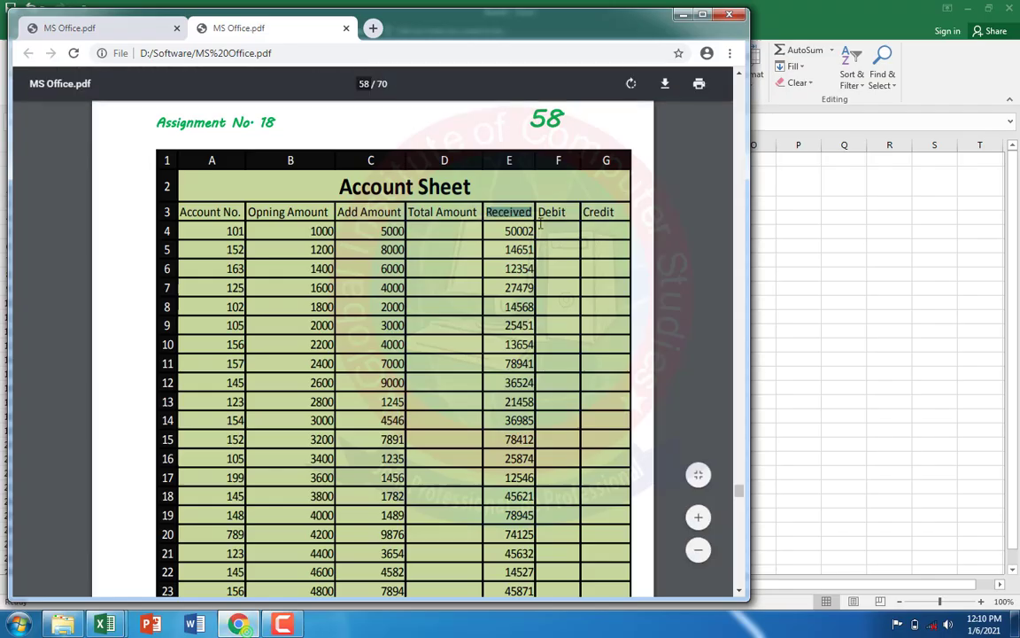
pyautogui.moveTo(538, 213); pyautogui.dragTo(577, 212)
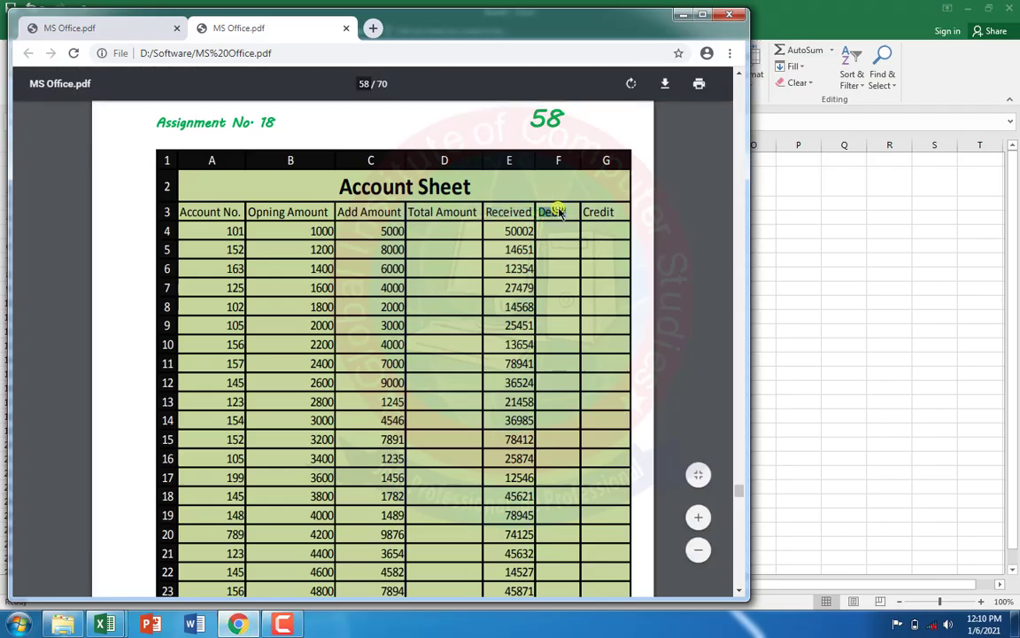
pyautogui.rightClick(560, 214)
pyautogui.click(572, 216)
pyautogui.click(831, 254)
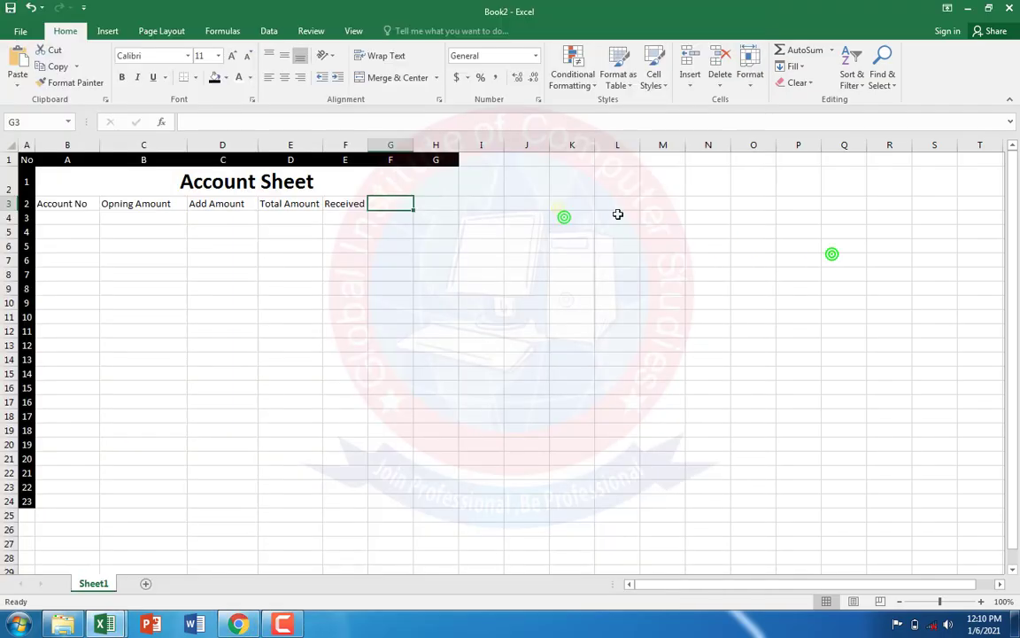
pyautogui.click(16, 60)
# - Copy the heading "Credit" from the PDF in Chrome into cell H3 of the Excel sheet
pyautogui.click(428, 207)
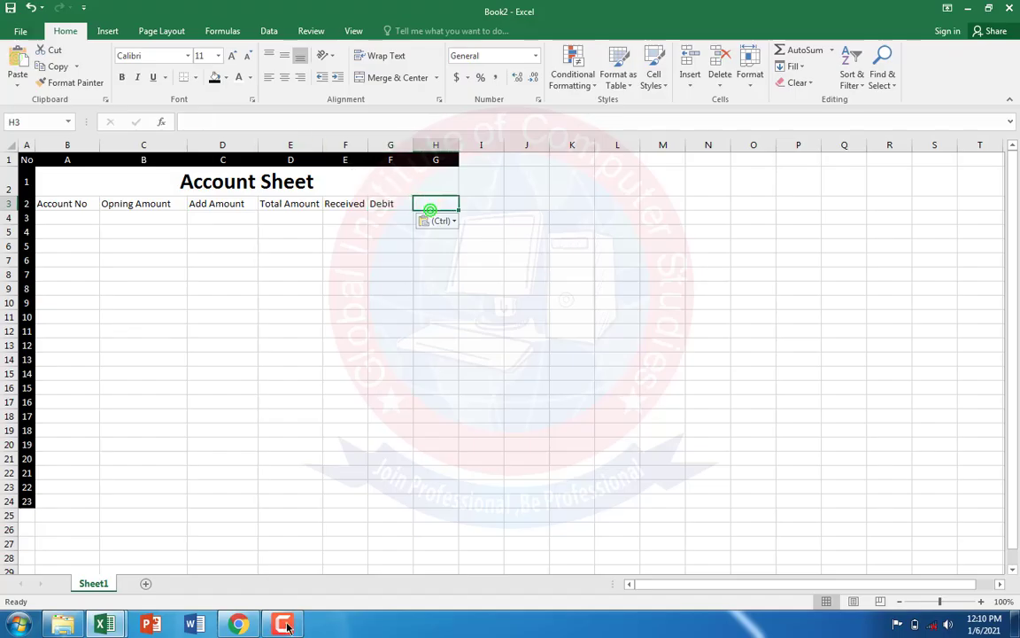
pyautogui.click(237, 625)
pyautogui.moveTo(584, 211); pyautogui.dragTo(620, 213)
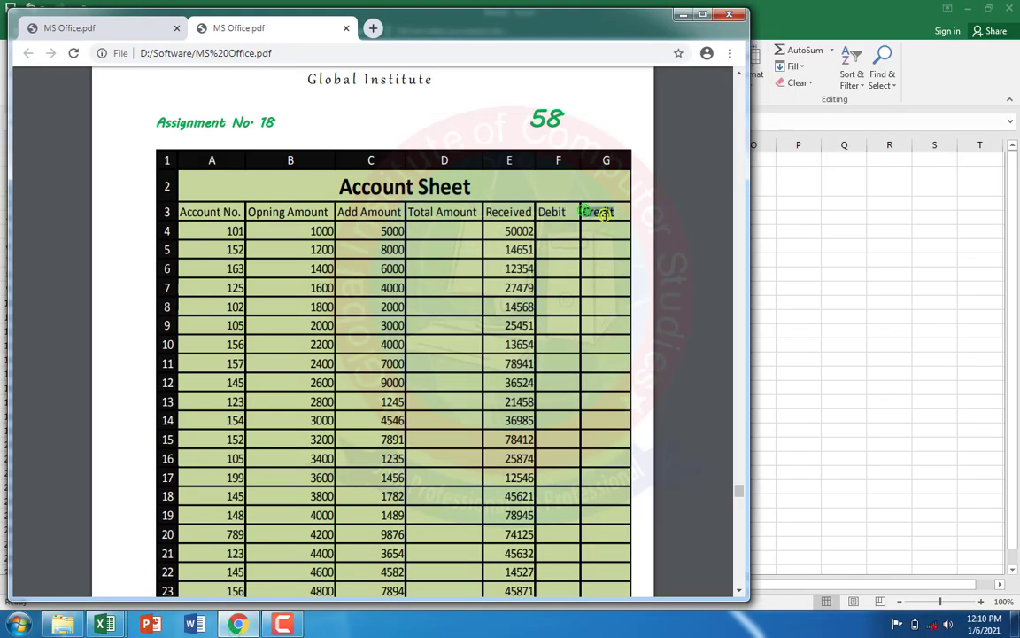
pyautogui.rightClick(603, 213)
pyautogui.click(626, 222)
pyautogui.click(868, 283)
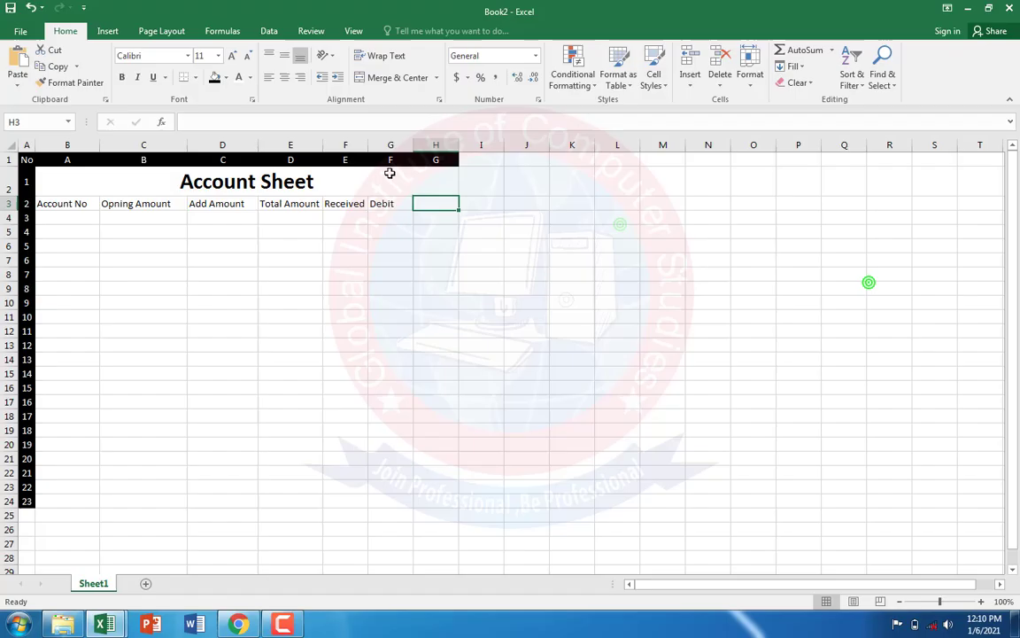
pyautogui.click(17, 59)
# - Make the column headings in B3:H3 bold
pyautogui.click(70, 217)
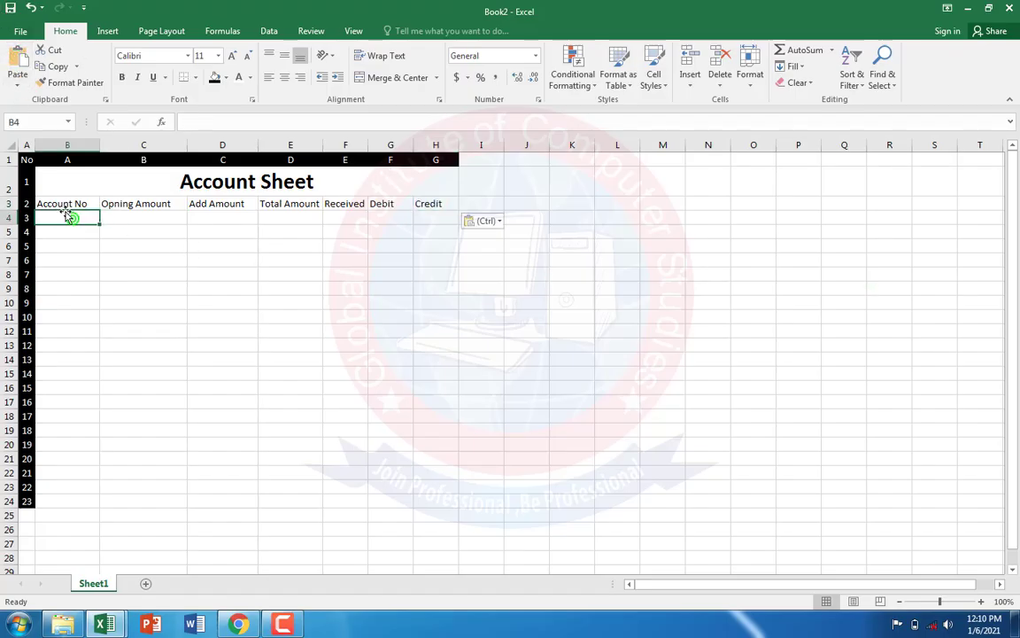
pyautogui.moveTo(62, 204); pyautogui.dragTo(443, 204)
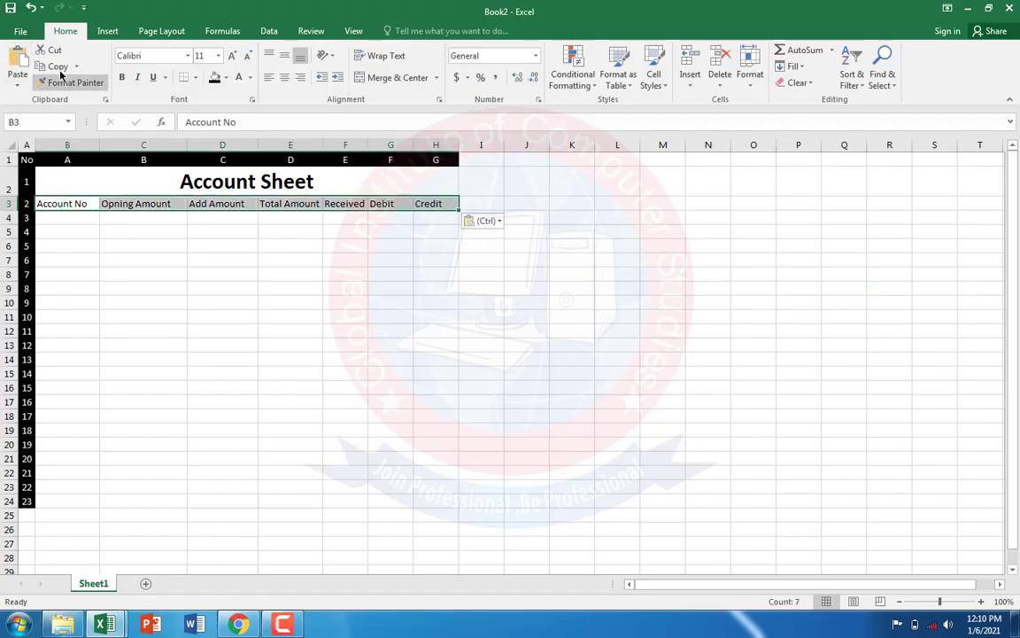
pyautogui.click(128, 79)
# - Enter two starting account numbers in B4 and B5, fill the series down to B24, and center the numbers
pyautogui.click(70, 216)
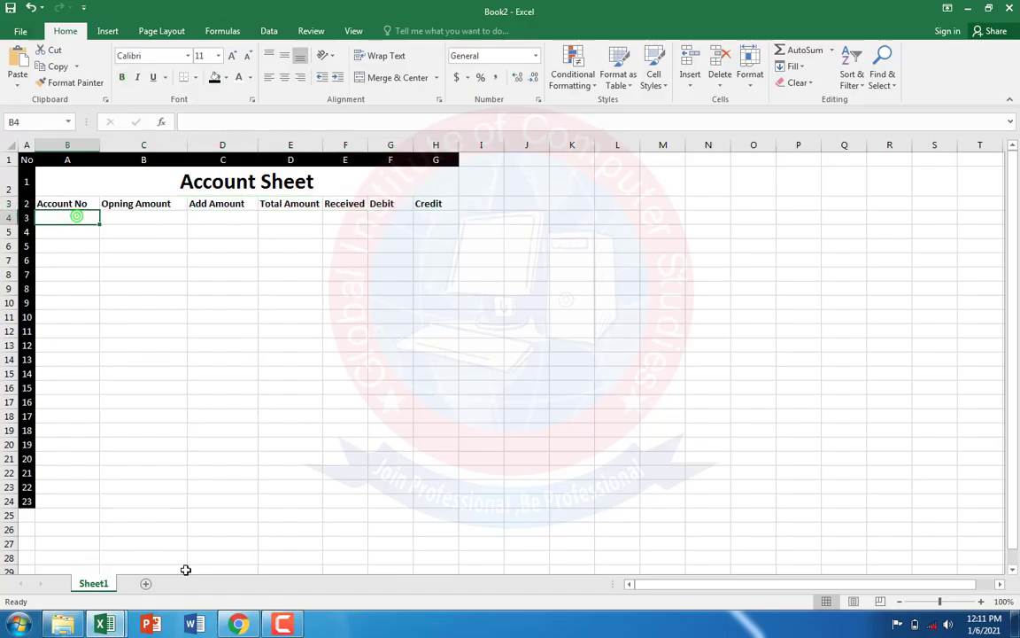
pyautogui.click(239, 625)
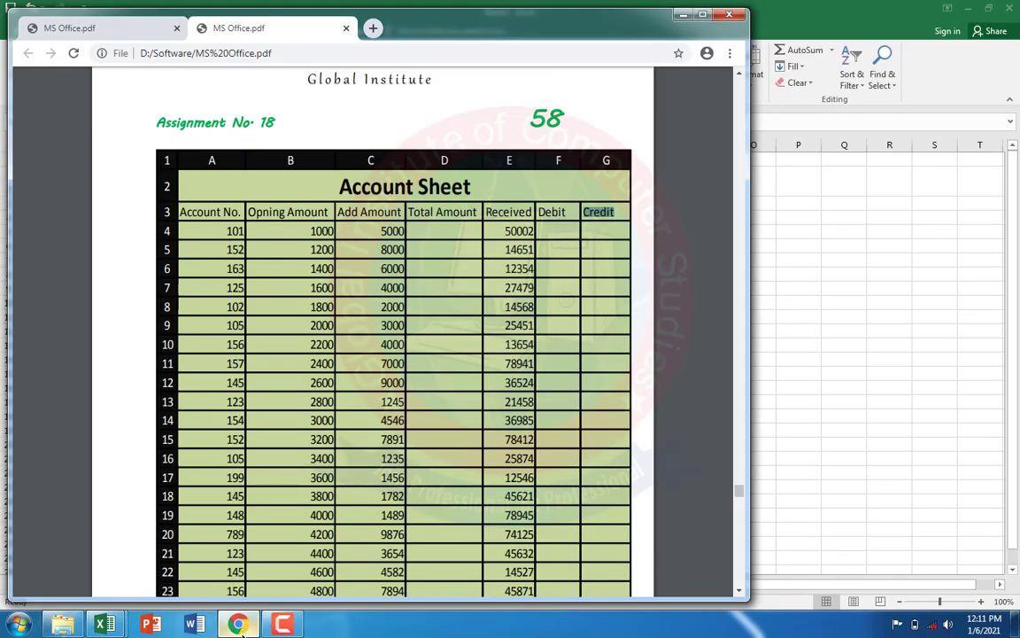
pyautogui.click(239, 625)
pyautogui.write('101')
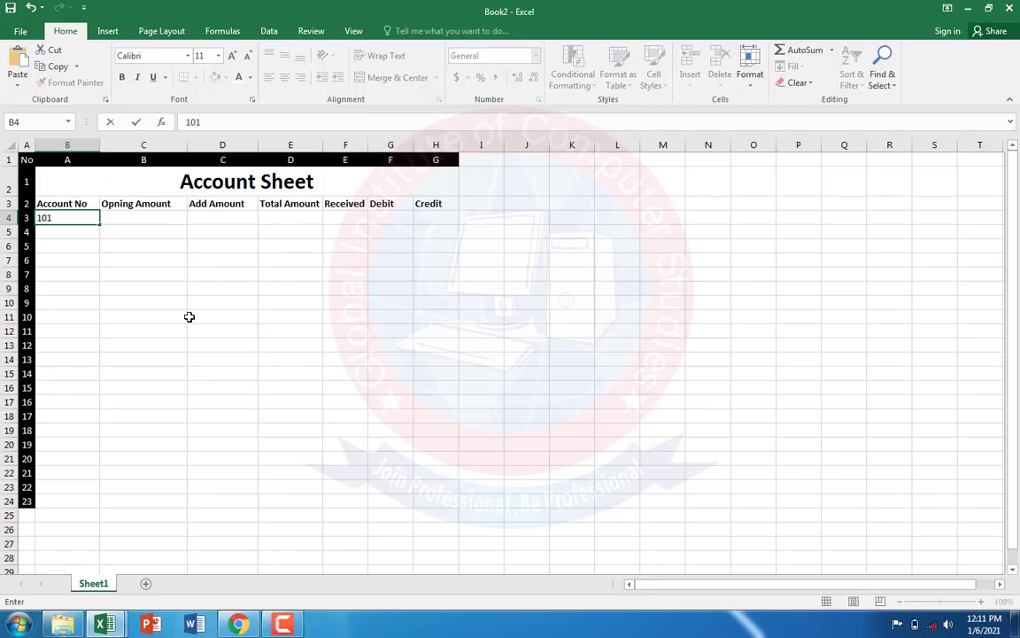
pyautogui.press('Return')
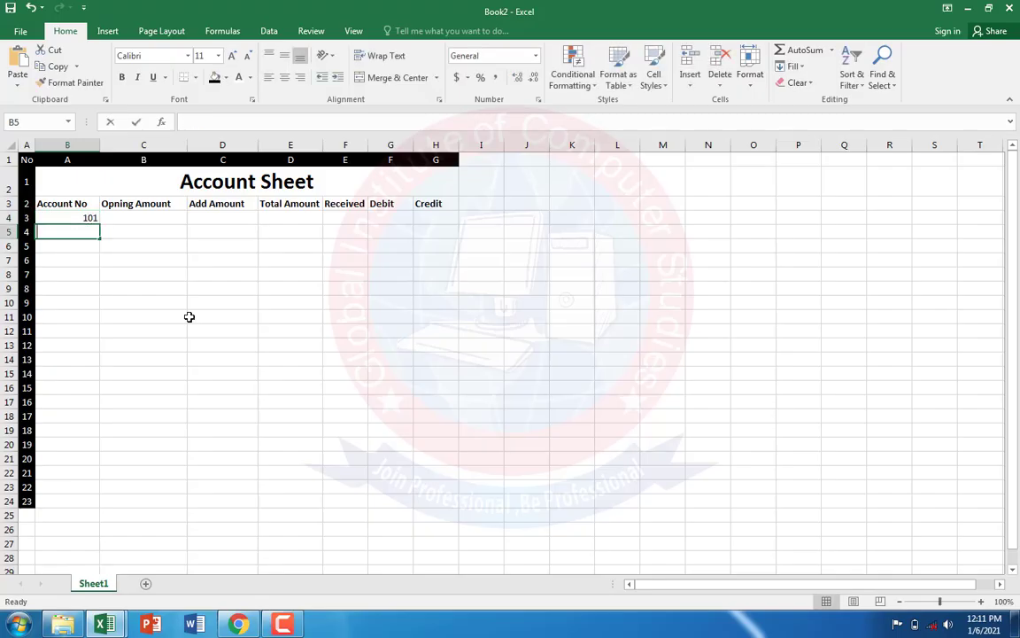
pyautogui.write('105')
pyautogui.press('Return')
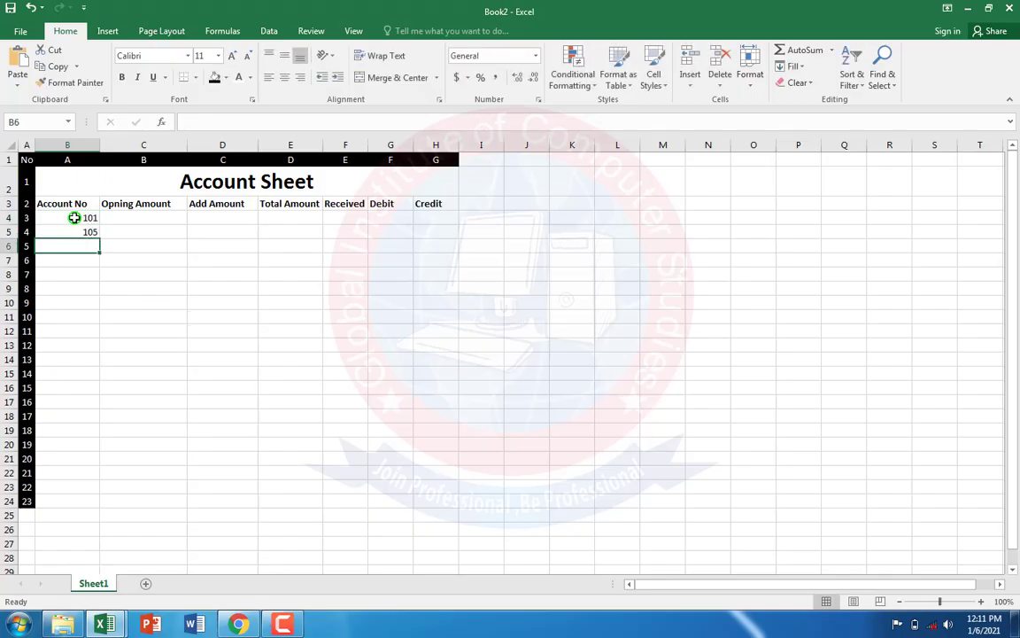
pyautogui.moveTo(74, 218); pyautogui.dragTo(69, 503)
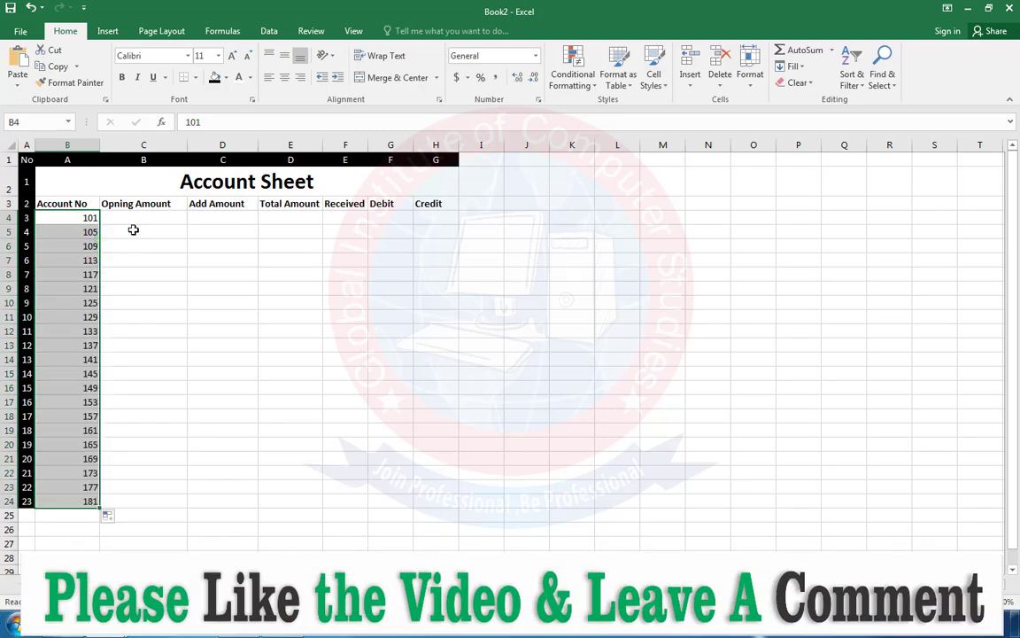
pyautogui.click(284, 55)
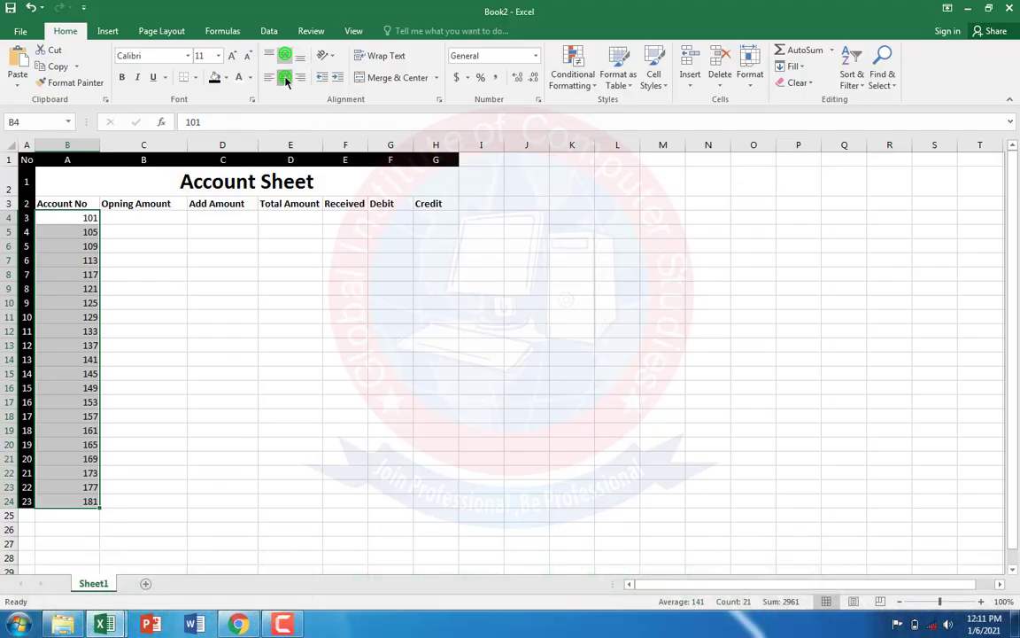
pyautogui.click(284, 77)
# - Enter the opening amounts 1000 in C4 and 1200 in C5, and fill the series down to C24
pyautogui.click(138, 220)
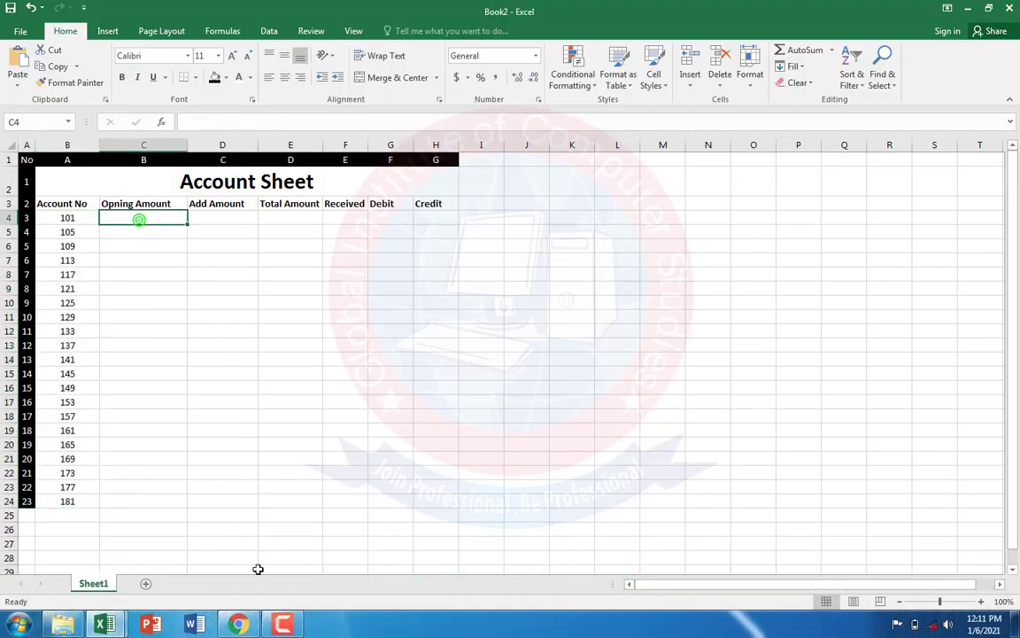
pyautogui.click(238, 624)
pyautogui.click(248, 624)
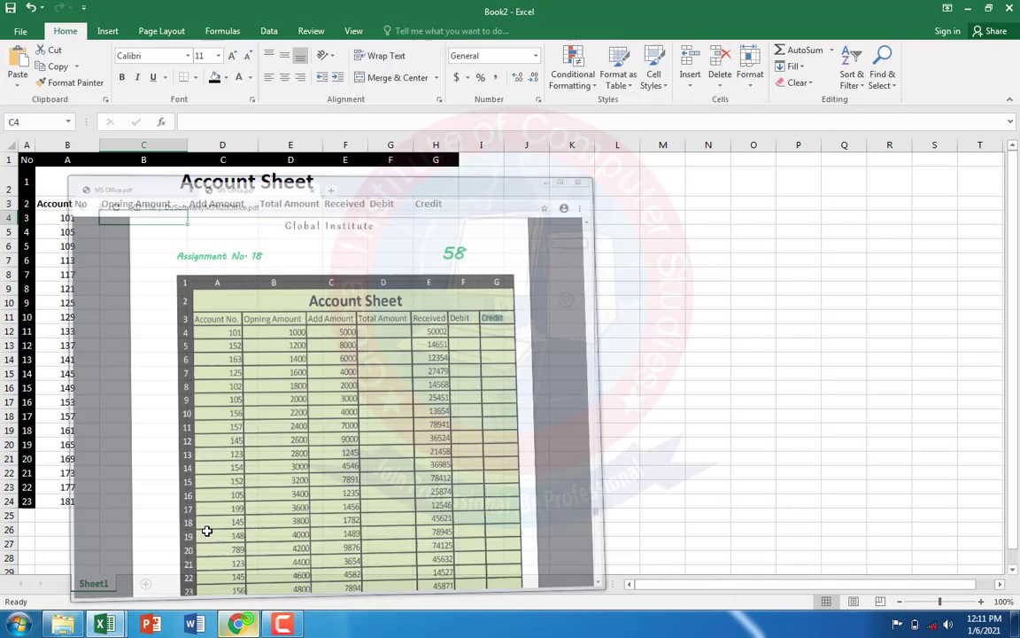
pyautogui.write('1000')
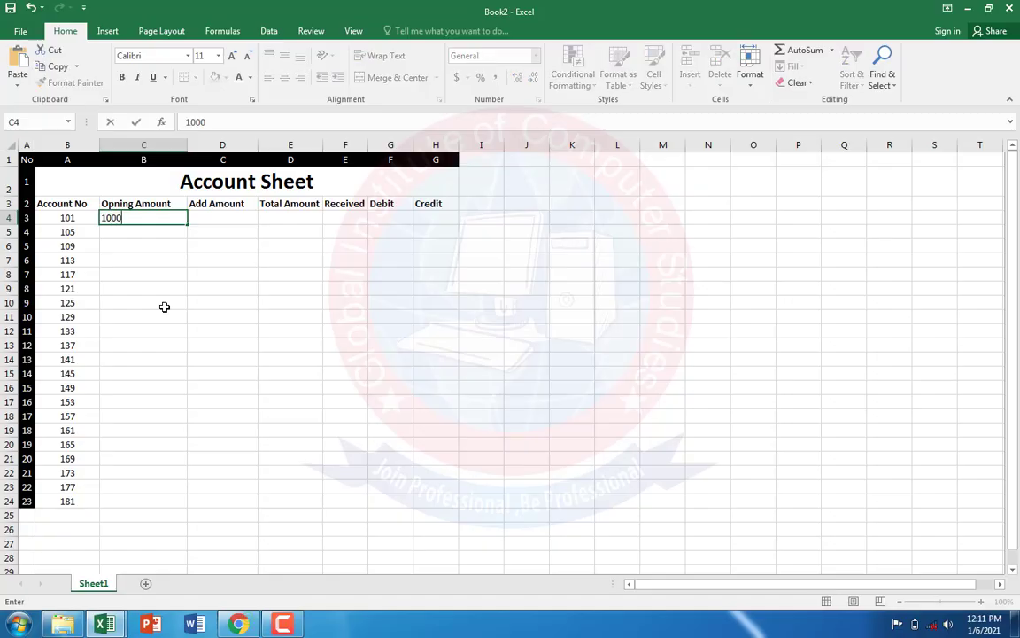
pyautogui.press('Return')
pyautogui.write('1200')
pyautogui.press('Return')
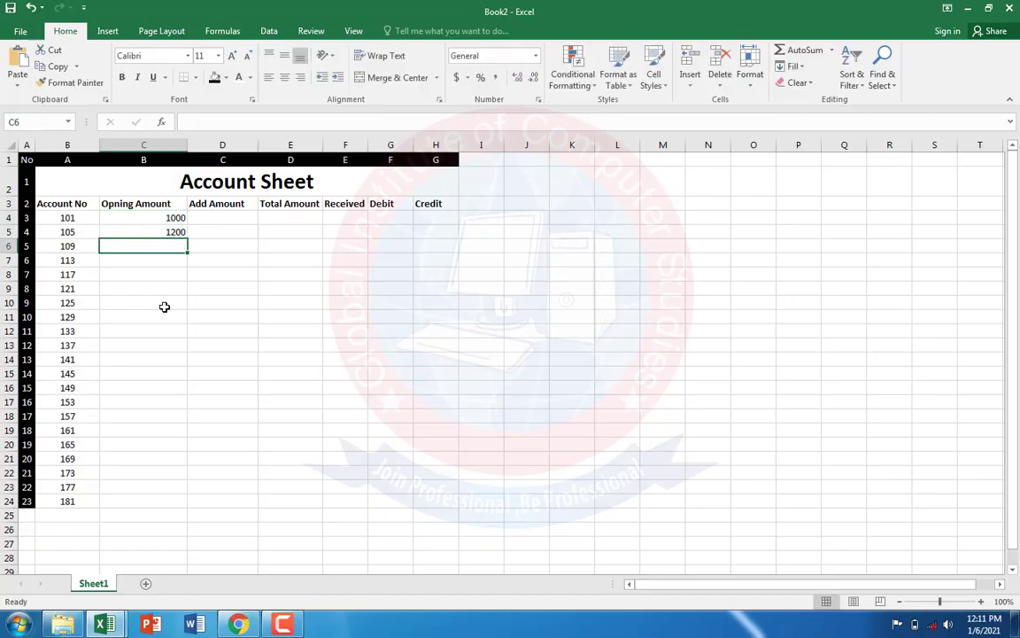
pyautogui.moveTo(170, 218); pyautogui.dragTo(144, 501)
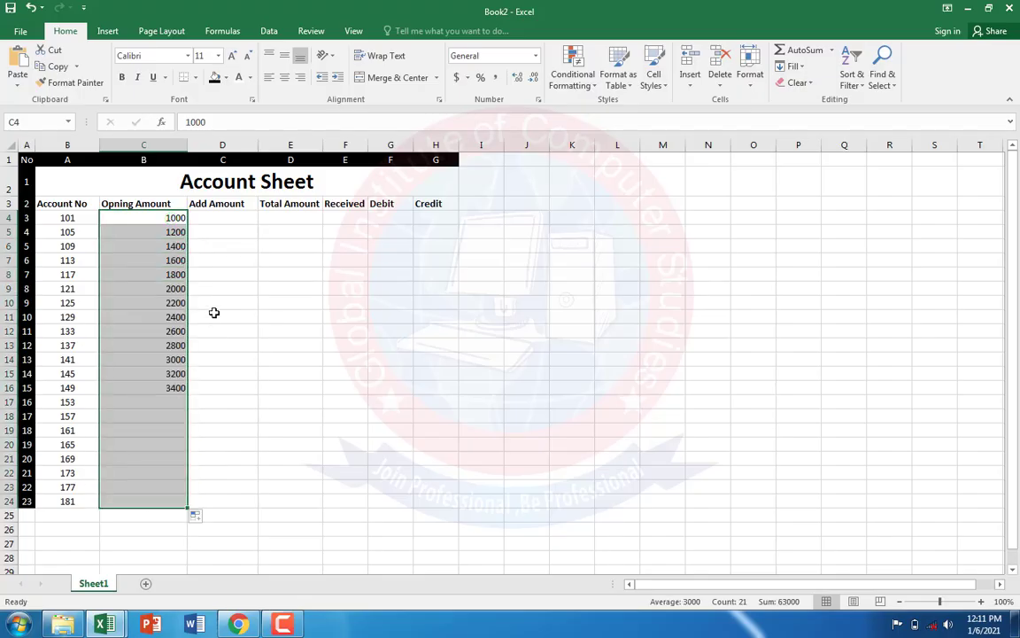
# - Enter 5000 in D4 and 8000 in D5, fill the series down to D23, and extend D23's value into D24
pyautogui.click(210, 221)
pyautogui.click(239, 624)
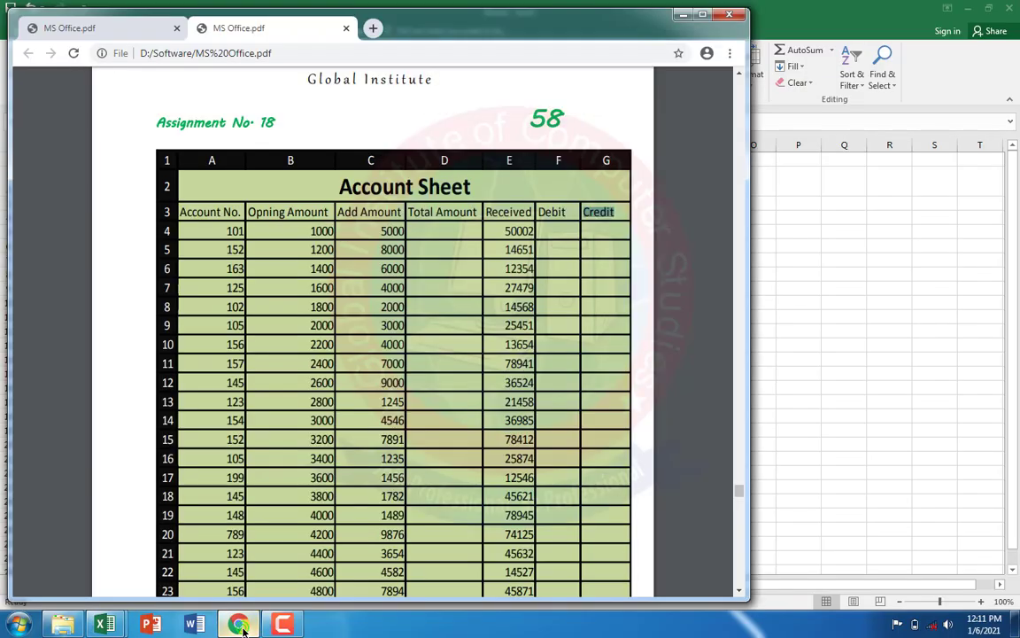
pyautogui.click(239, 624)
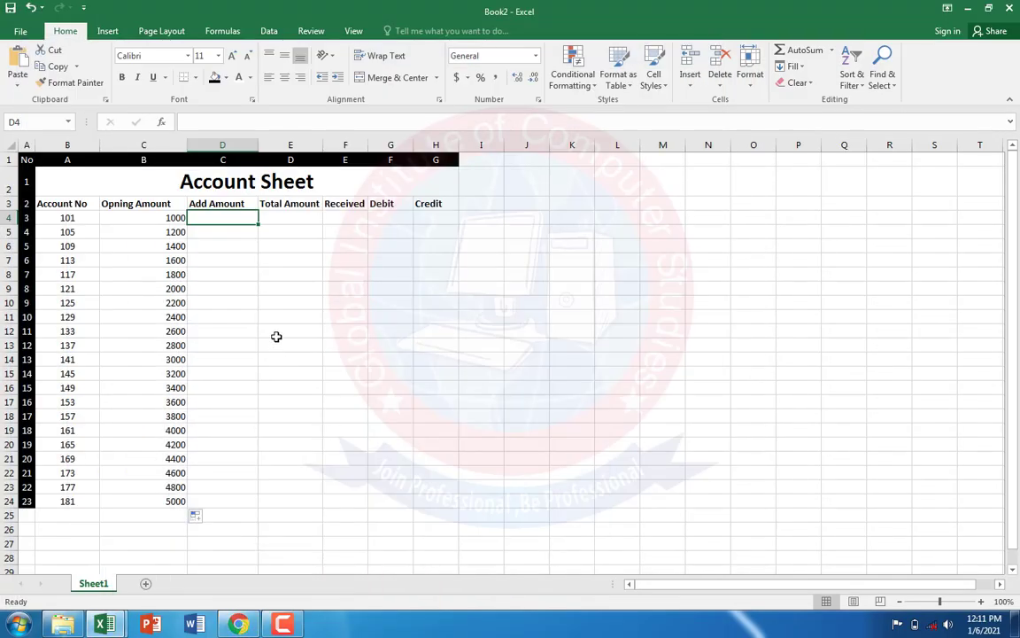
pyautogui.write('5000')
pyautogui.press('Return')
pyautogui.write('8')
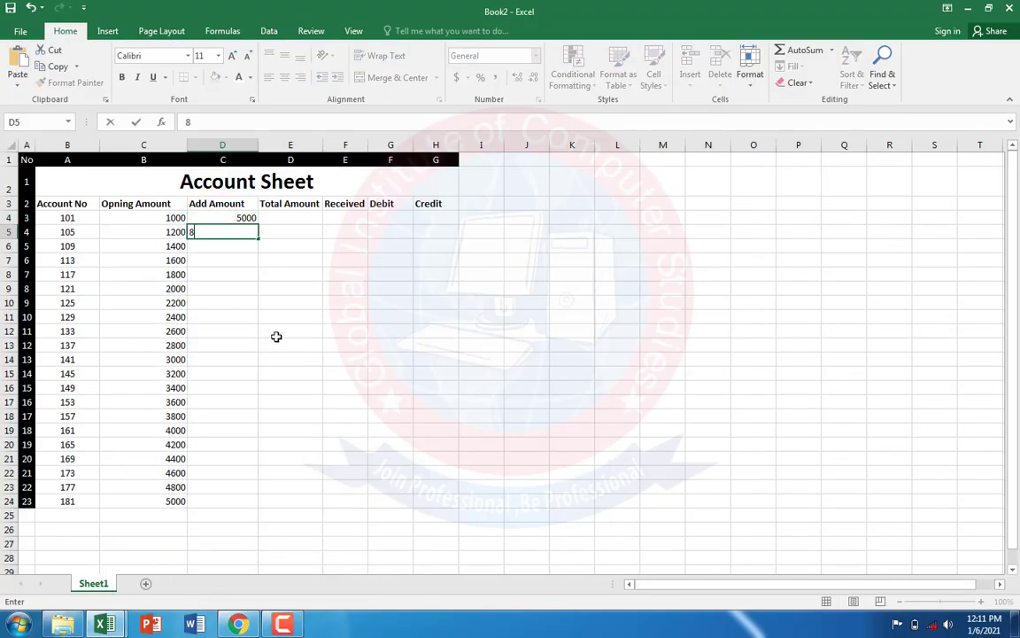
pyautogui.write('00')
pyautogui.press('Return')
pyautogui.moveTo(226, 218); pyautogui.dragTo(246, 493)
pyautogui.click(247, 498)
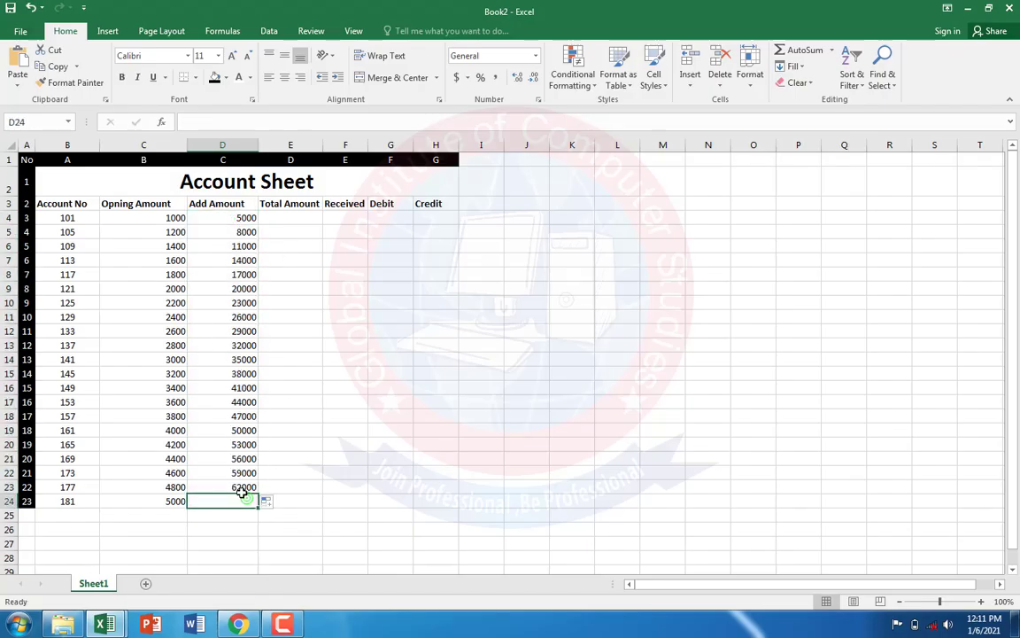
pyautogui.click(243, 487)
pyautogui.moveTo(257, 492); pyautogui.dragTo(260, 502)
# - Enter the received amounts 50002 in F4 and 13235 in F5, and fill the series down to F24
pyautogui.click(275, 217)
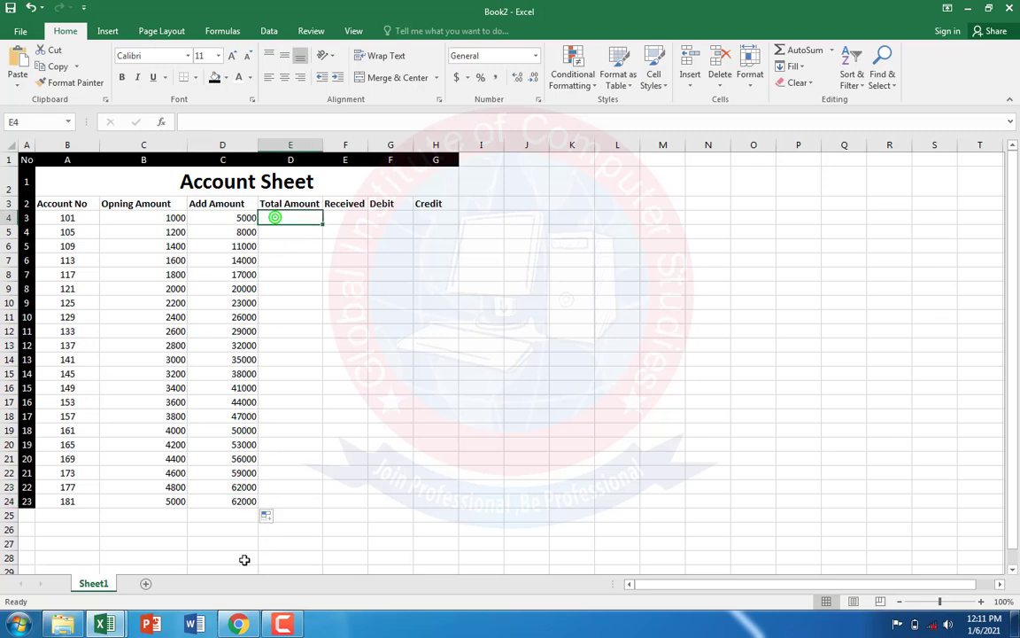
pyautogui.click(239, 625)
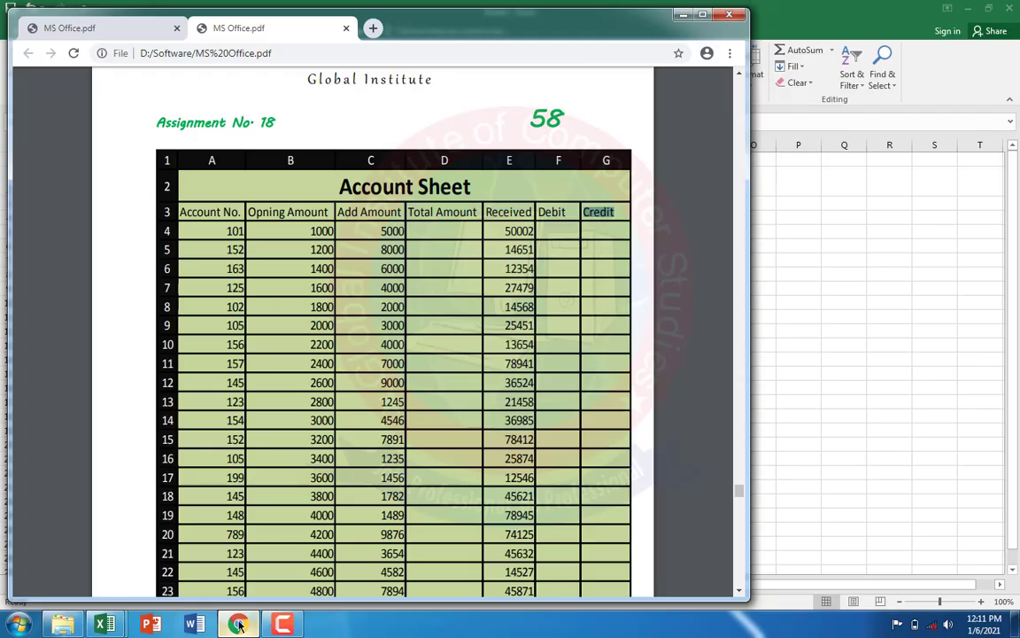
pyautogui.click(239, 625)
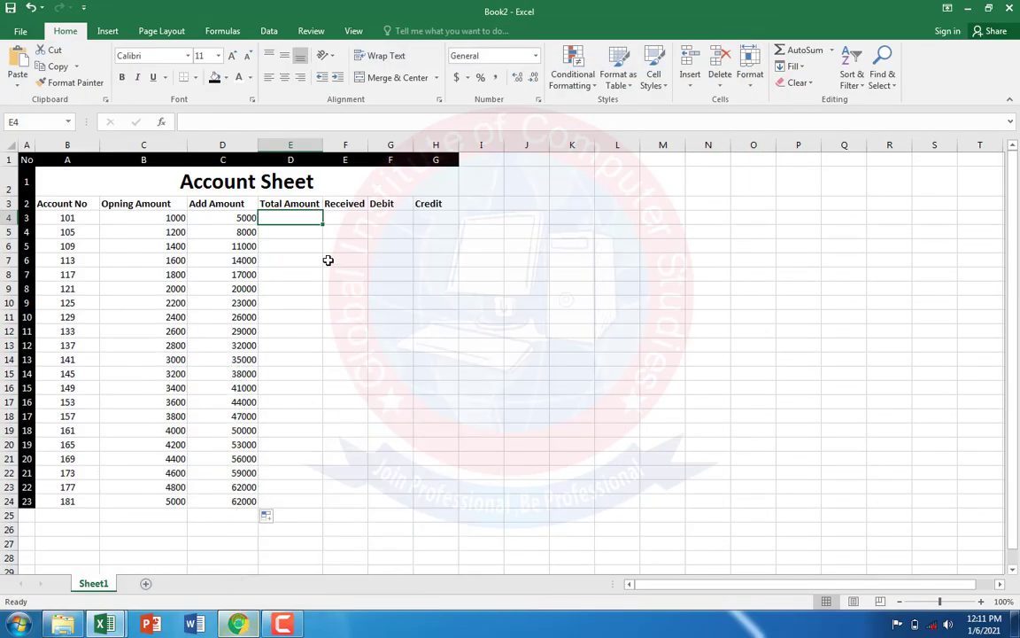
pyautogui.click(351, 218)
pyautogui.write('50002')
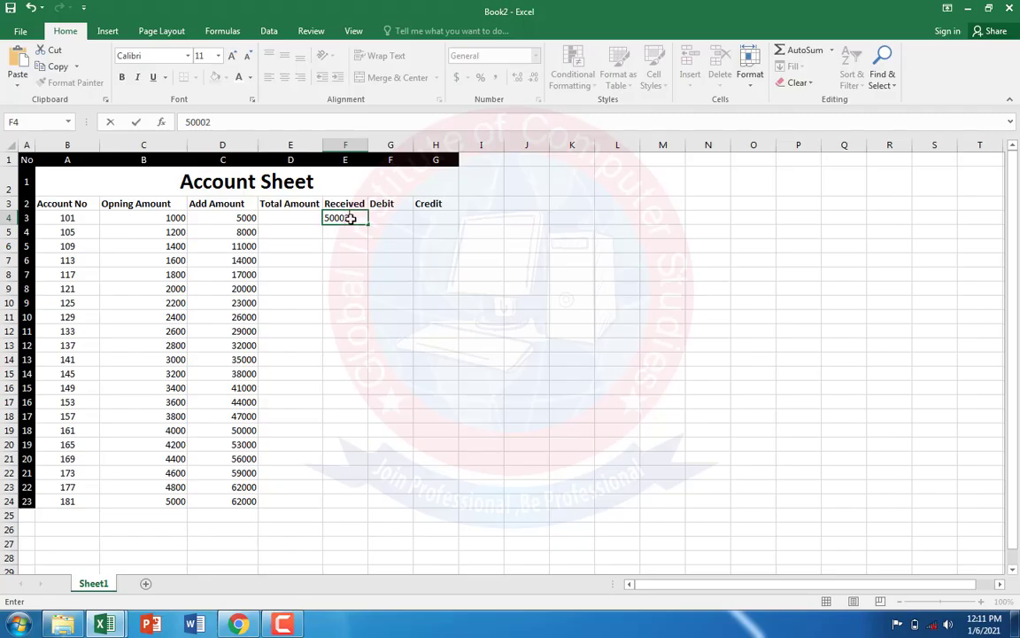
pyautogui.press('Return')
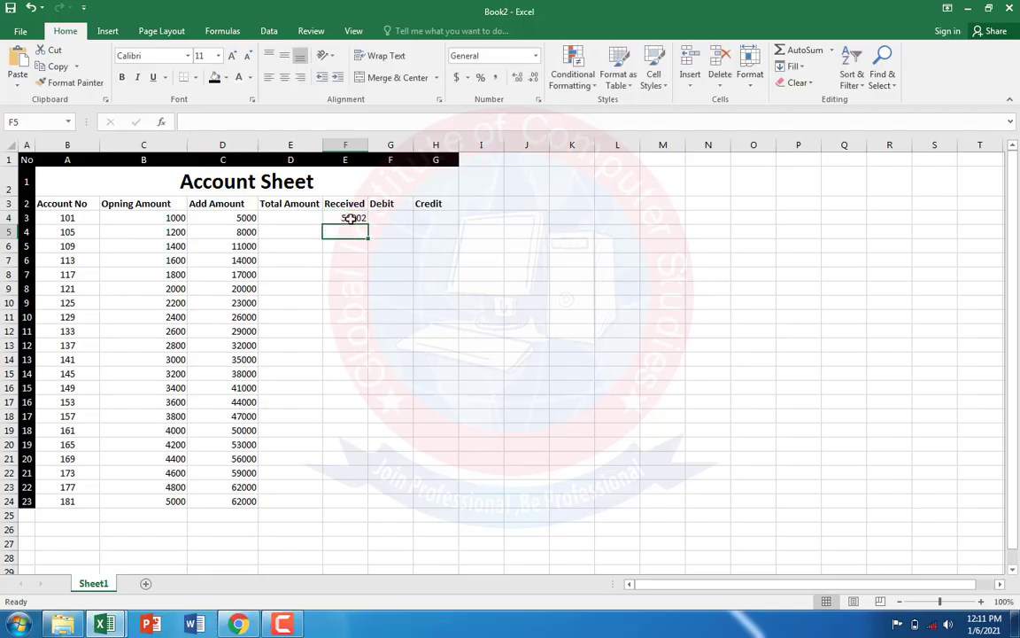
pyautogui.write('132')
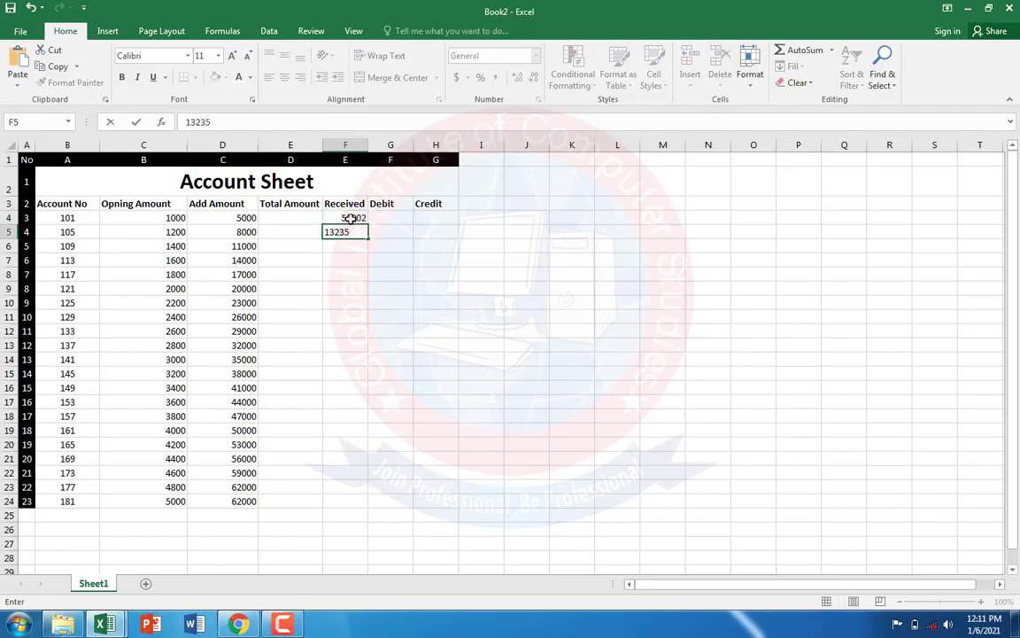
pyautogui.write('35')
pyautogui.press('Return')
pyautogui.moveTo(351, 219); pyautogui.dragTo(363, 500)
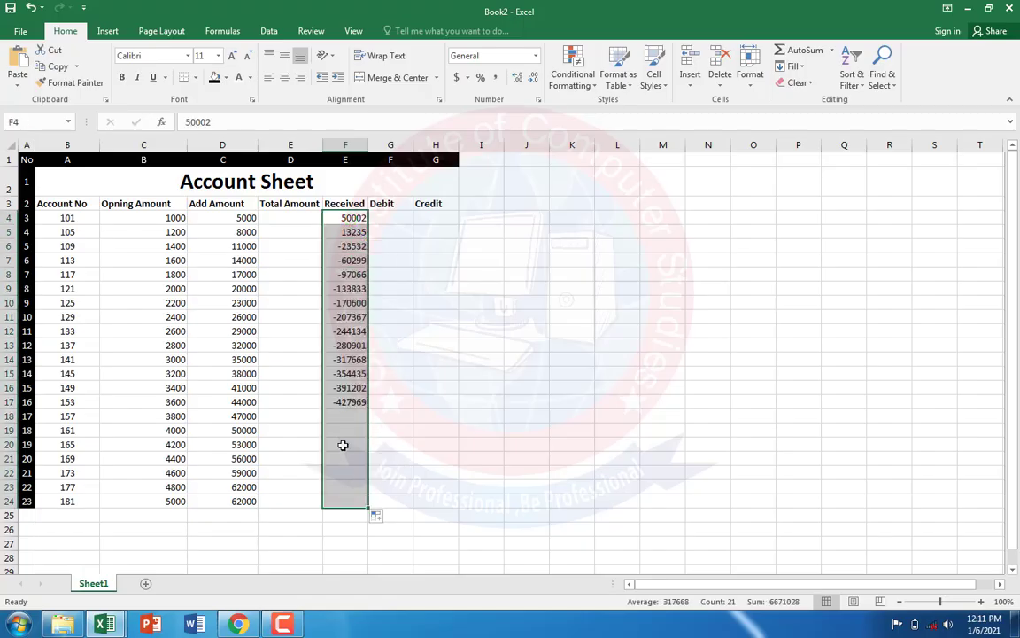
# - Apply outline and inside borders to the whole table in B2:H24
pyautogui.moveTo(80, 181); pyautogui.dragTo(397, 500)
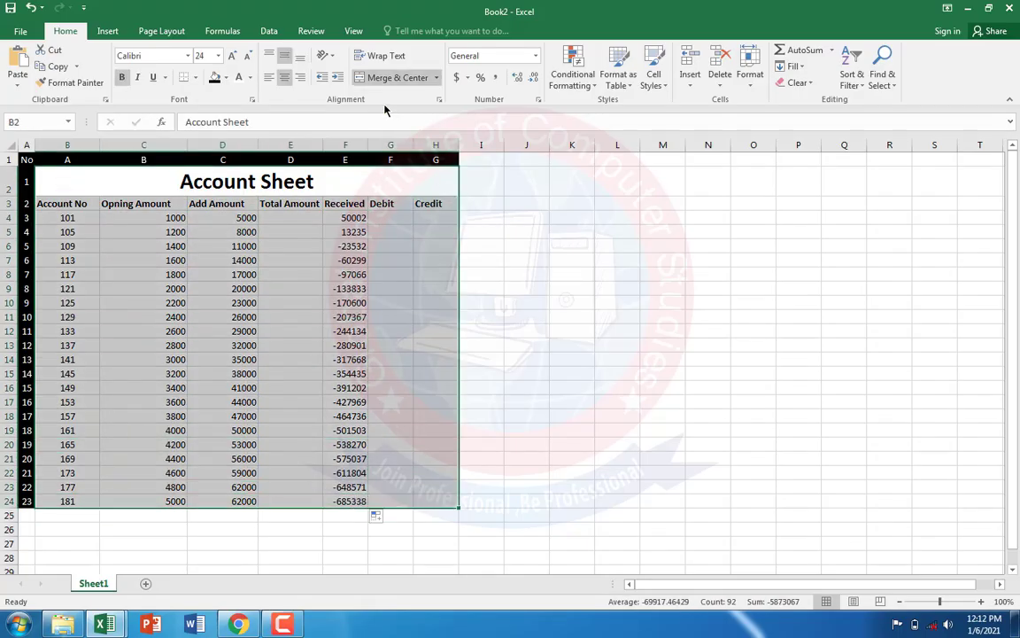
pyautogui.click(436, 102)
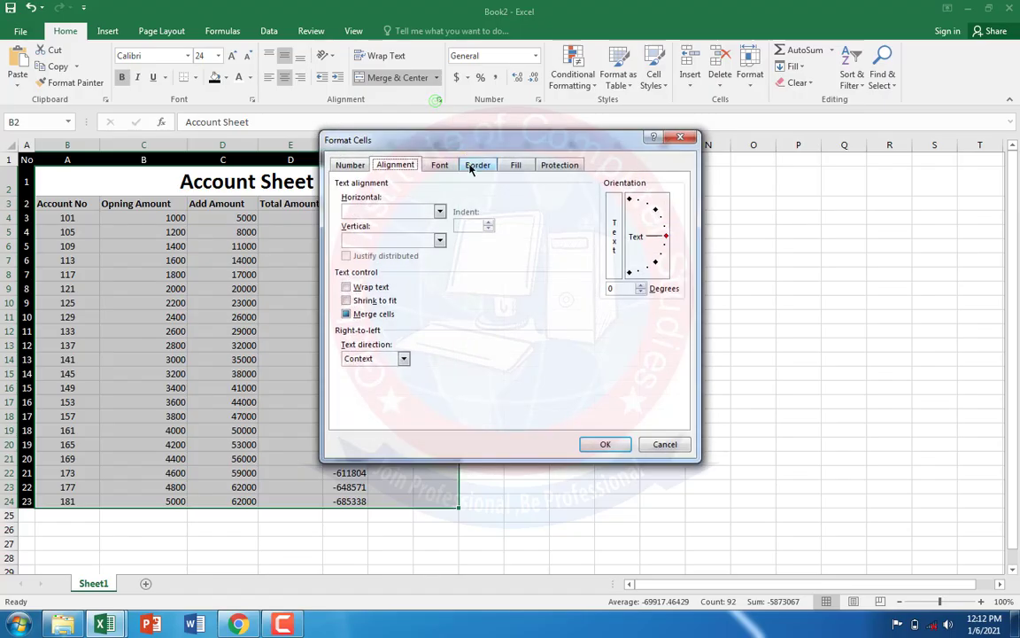
pyautogui.click(477, 165)
pyautogui.click(522, 209)
pyautogui.click(560, 207)
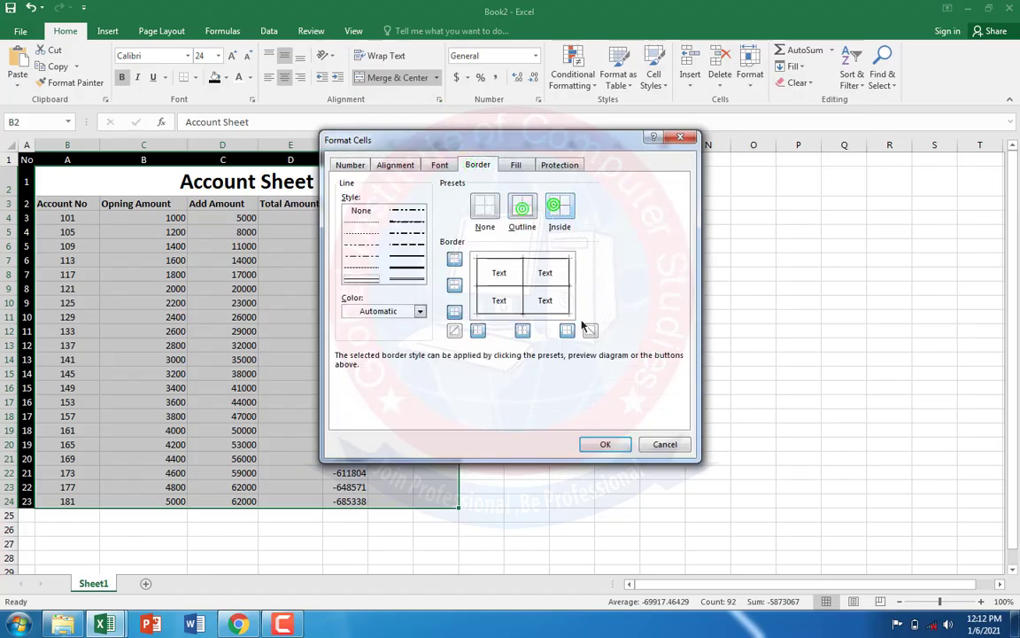
pyautogui.click(598, 443)
# - Fill the whole Account Sheet table in B2:H24 with light green
pyautogui.click(227, 78)
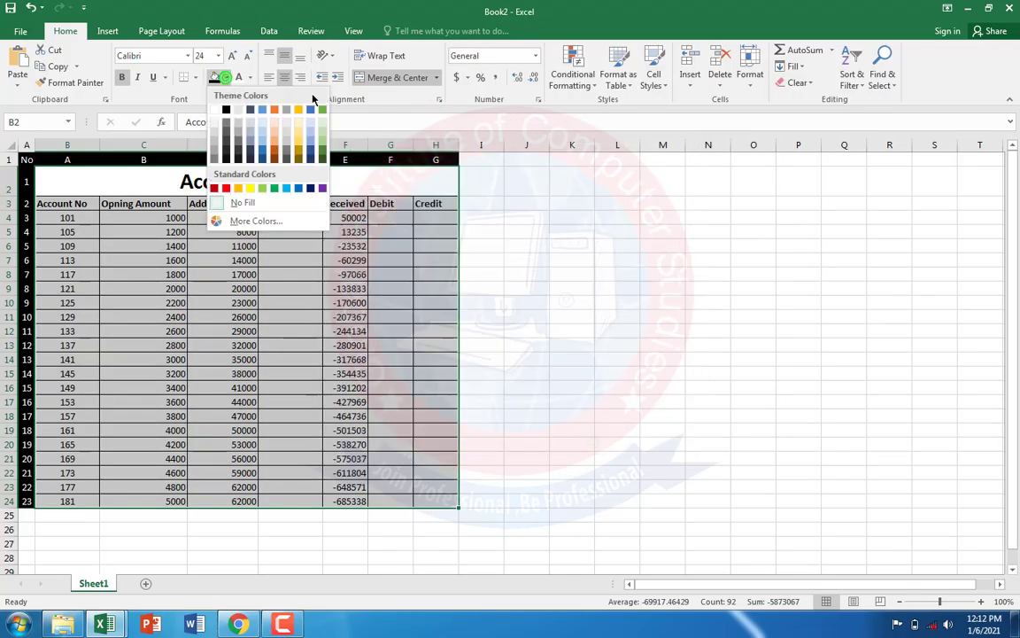
pyautogui.click(324, 122)
pyautogui.click(550, 264)
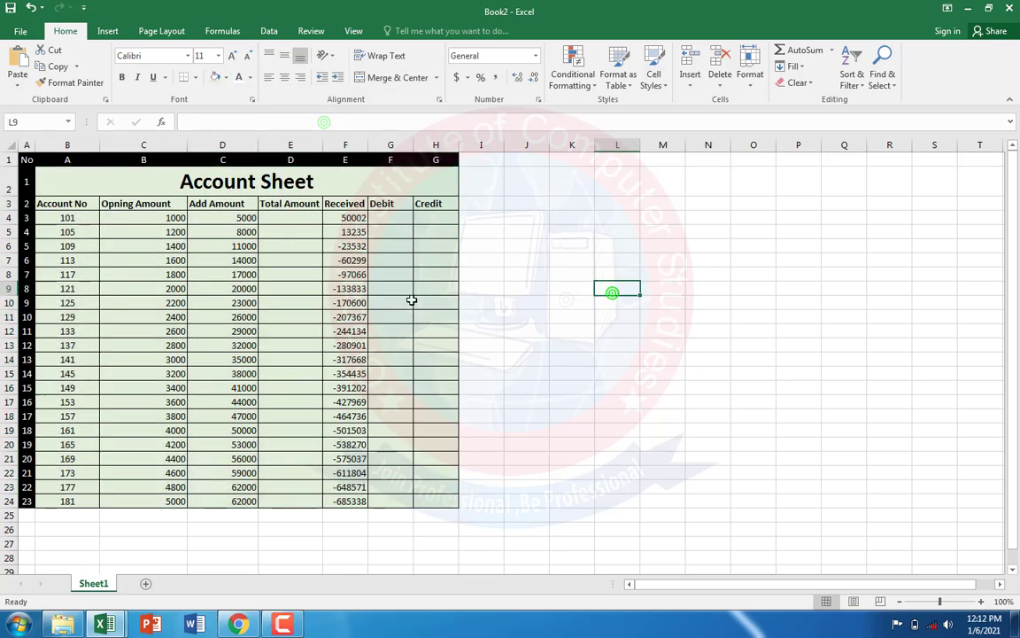
pyautogui.click(277, 218)
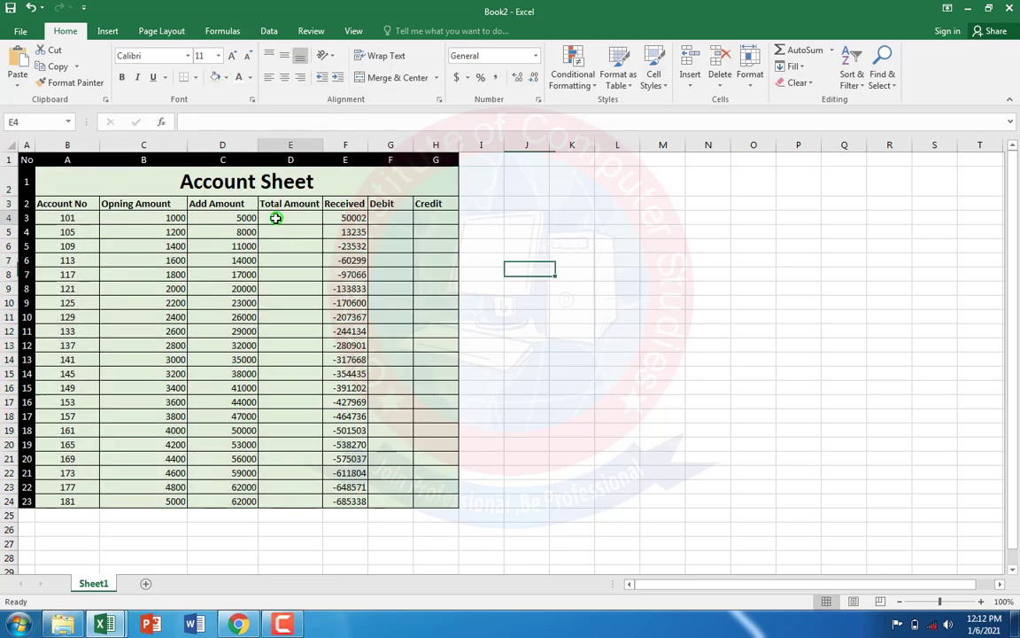
pyautogui.click(238, 624)
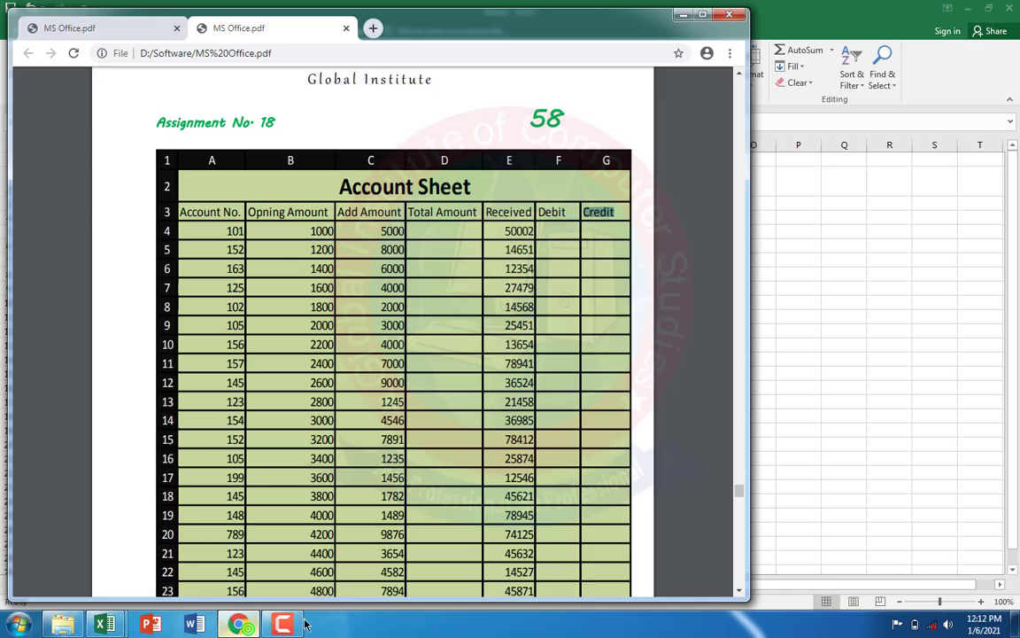
pyautogui.click(115, 28)
pyautogui.scroll(-1, 339, 508)
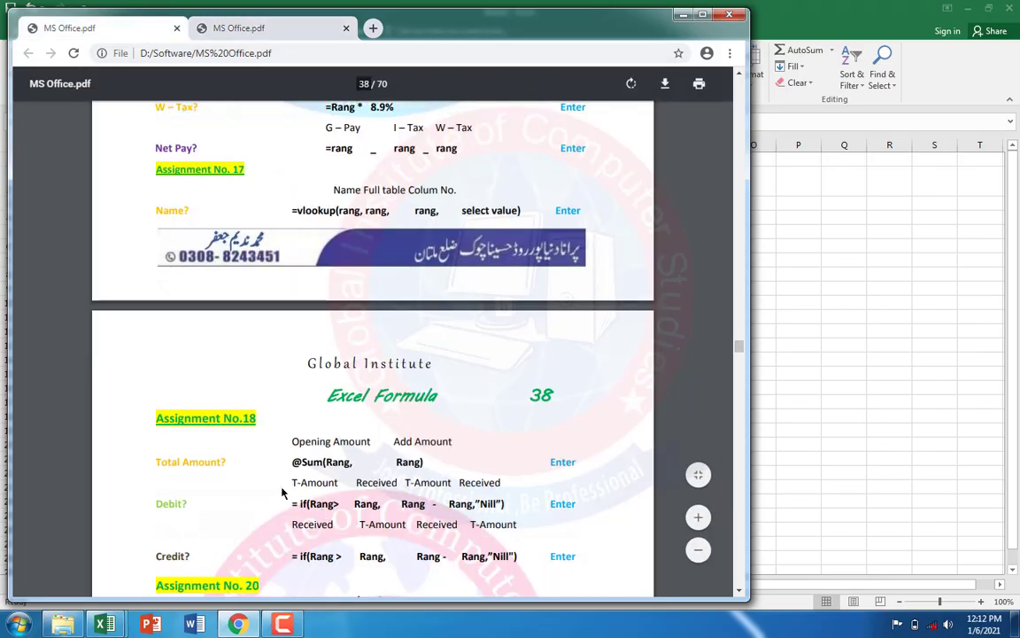
pyautogui.click(948, 378)
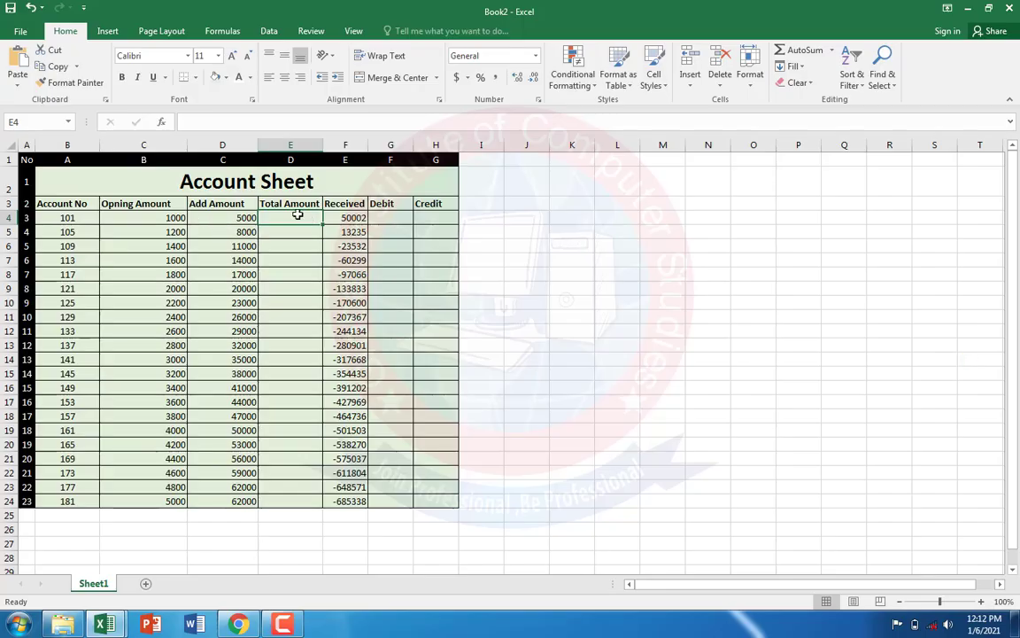
pyautogui.write('@sum')
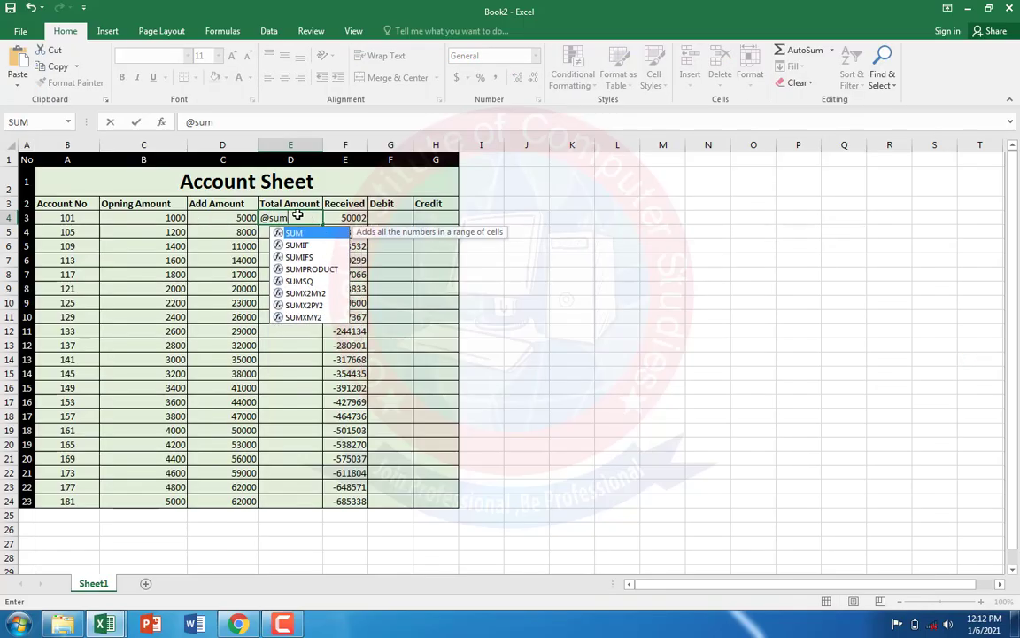
pyautogui.write('(')
pyautogui.press('Left')
pyautogui.press('Left')
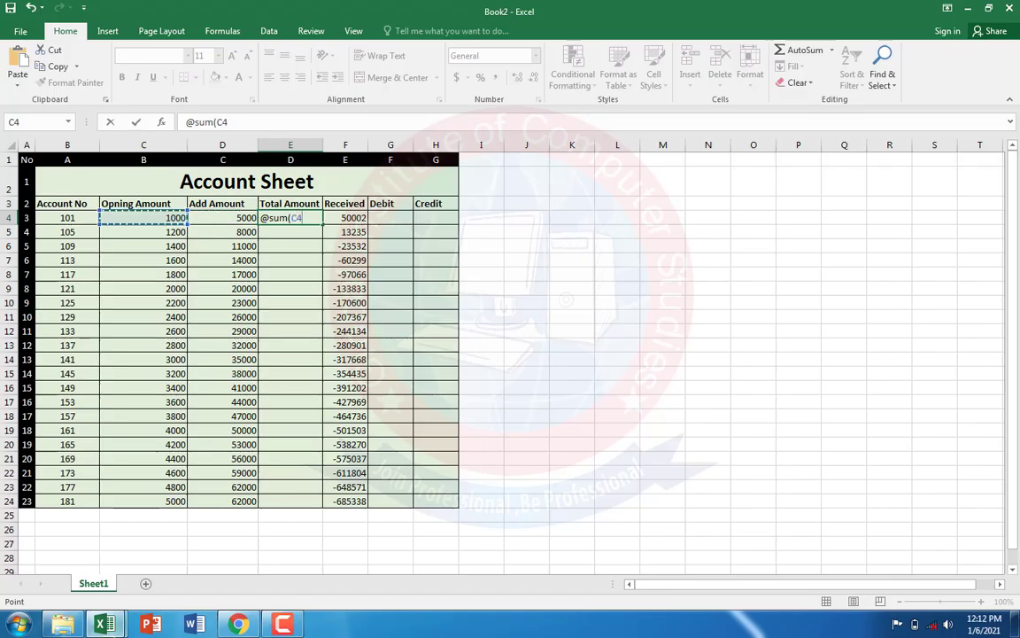
pyautogui.click(234, 625)
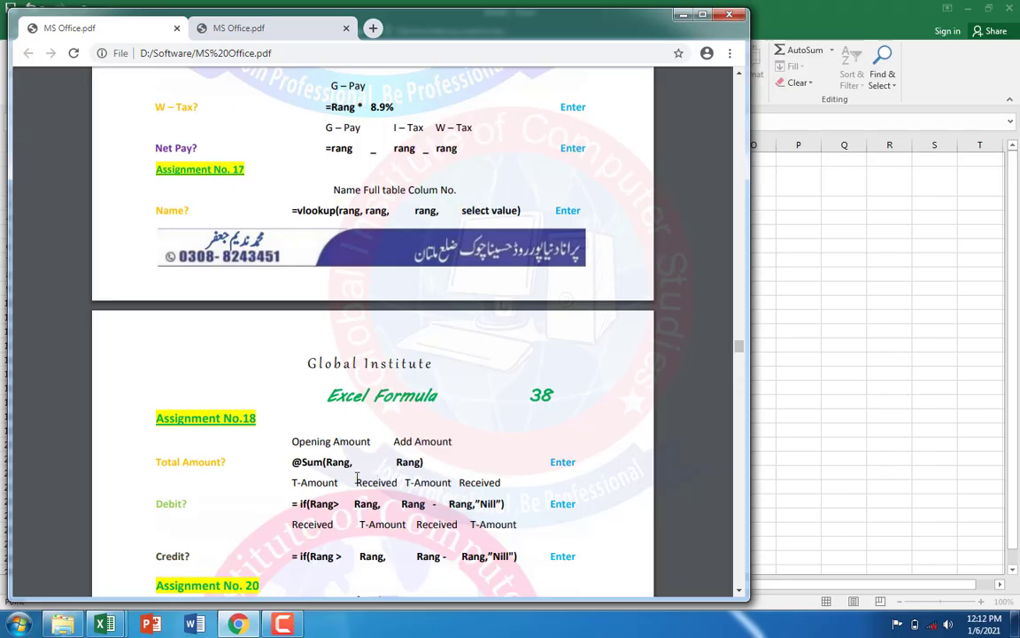
pyautogui.click(796, 363)
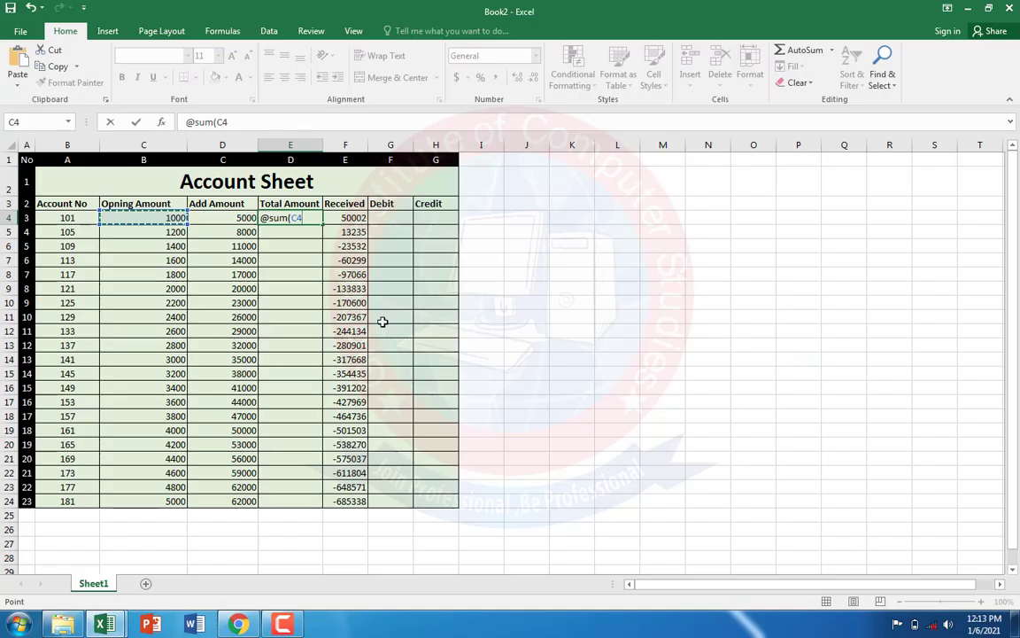
pyautogui.write(',')
pyautogui.press('Left')
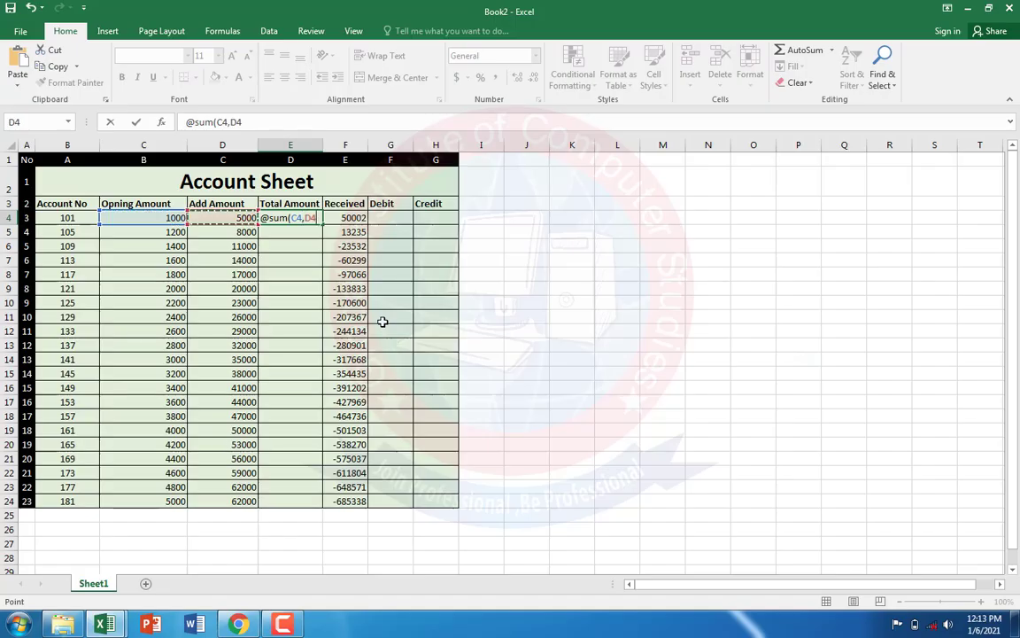
pyautogui.write(')')
pyautogui.press('Return')
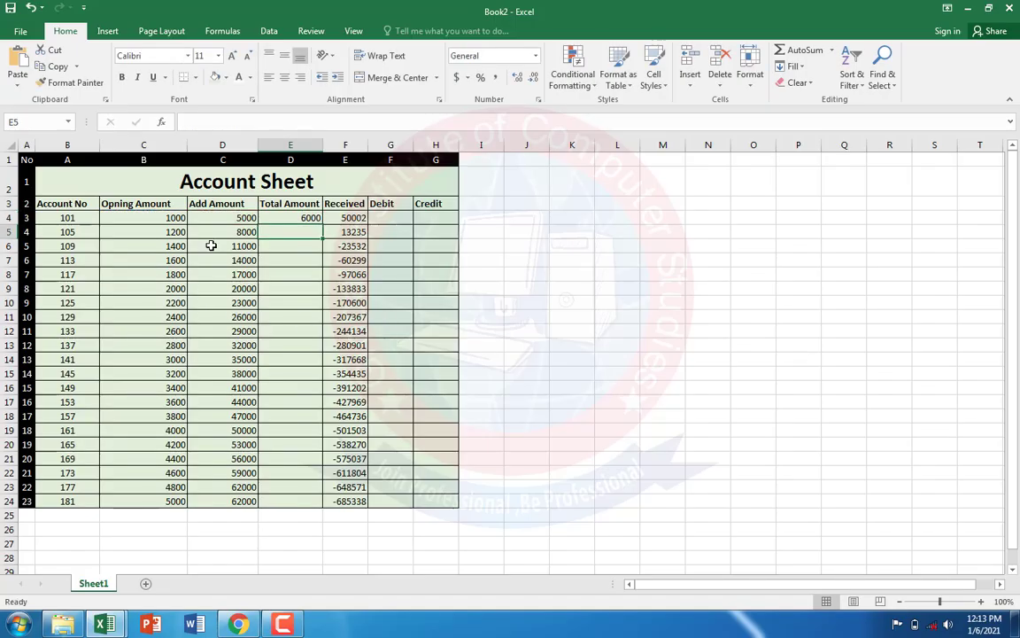
pyautogui.click(283, 217)
pyautogui.moveTo(320, 225); pyautogui.dragTo(301, 503)
# - Check the Debit formula in the PDF and begin G4's formula with =if(E4
pyautogui.click(394, 218)
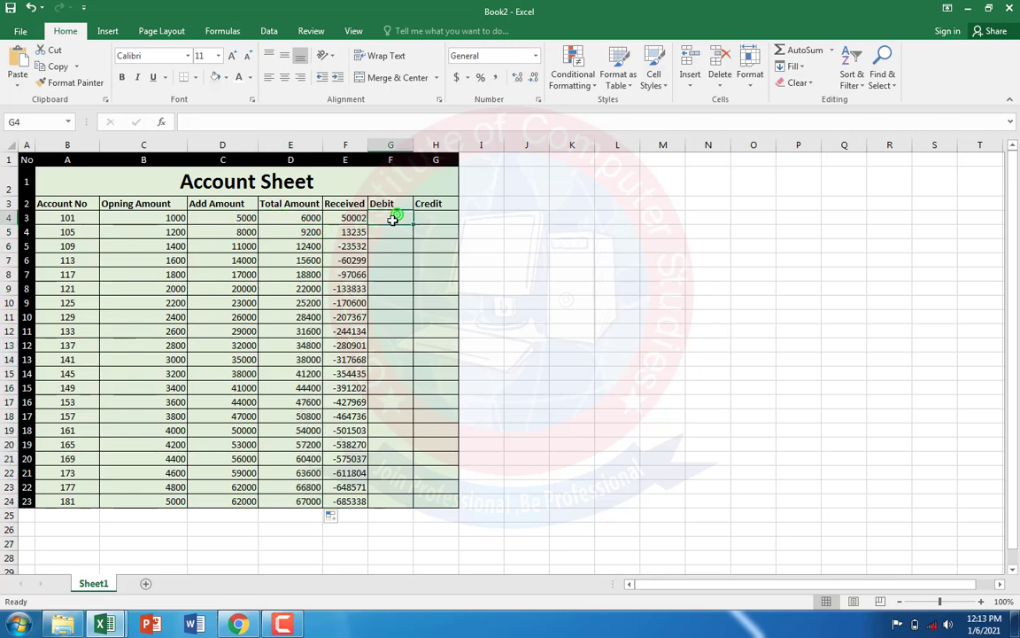
pyautogui.click(239, 625)
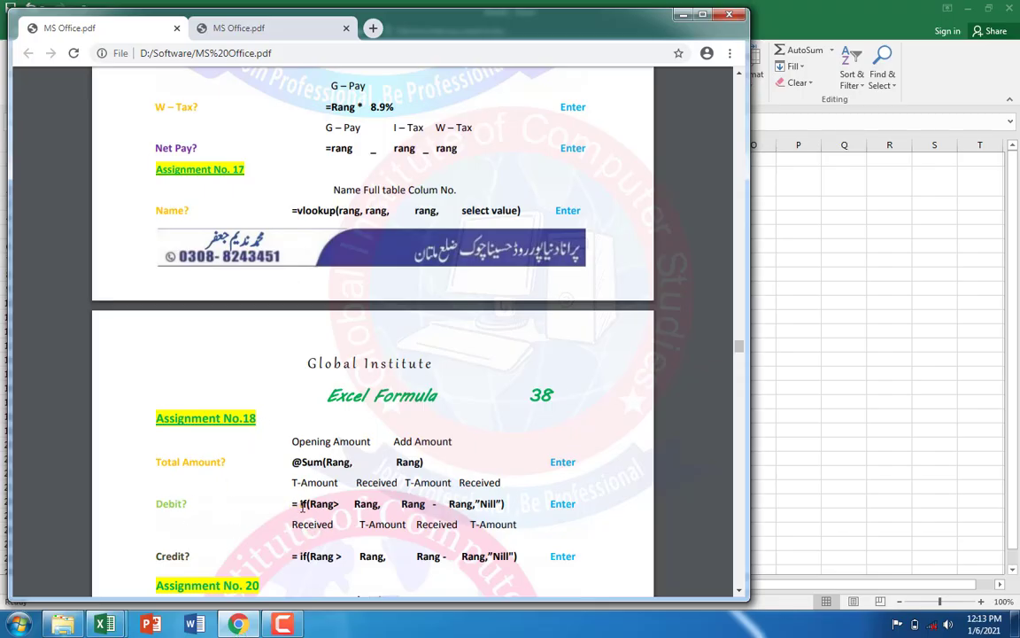
pyautogui.click(834, 287)
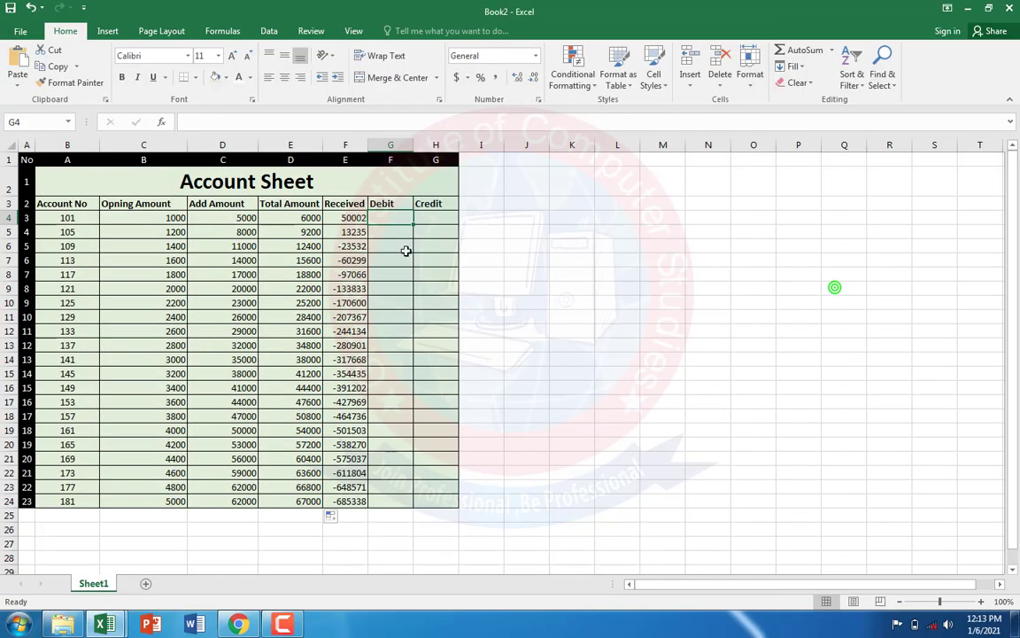
pyautogui.write('=i')
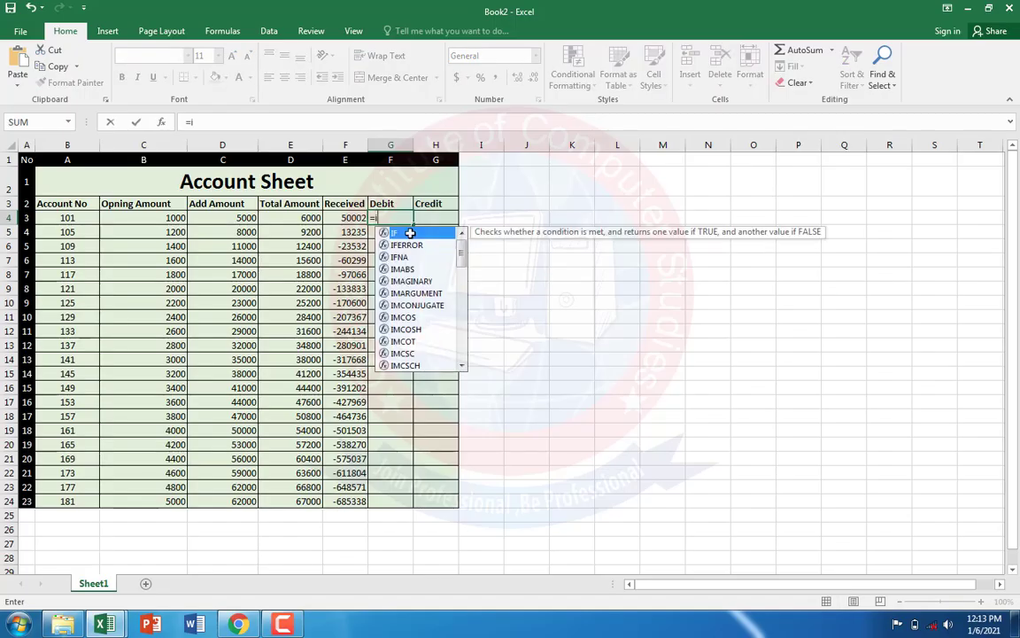
pyautogui.write('f(D4')
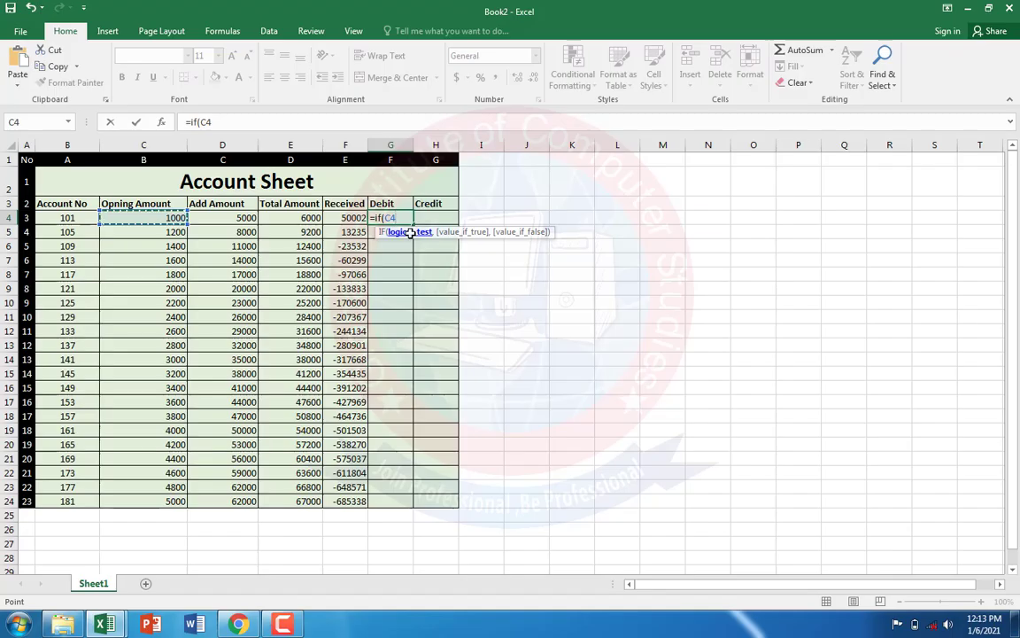
pyautogui.press('Right')
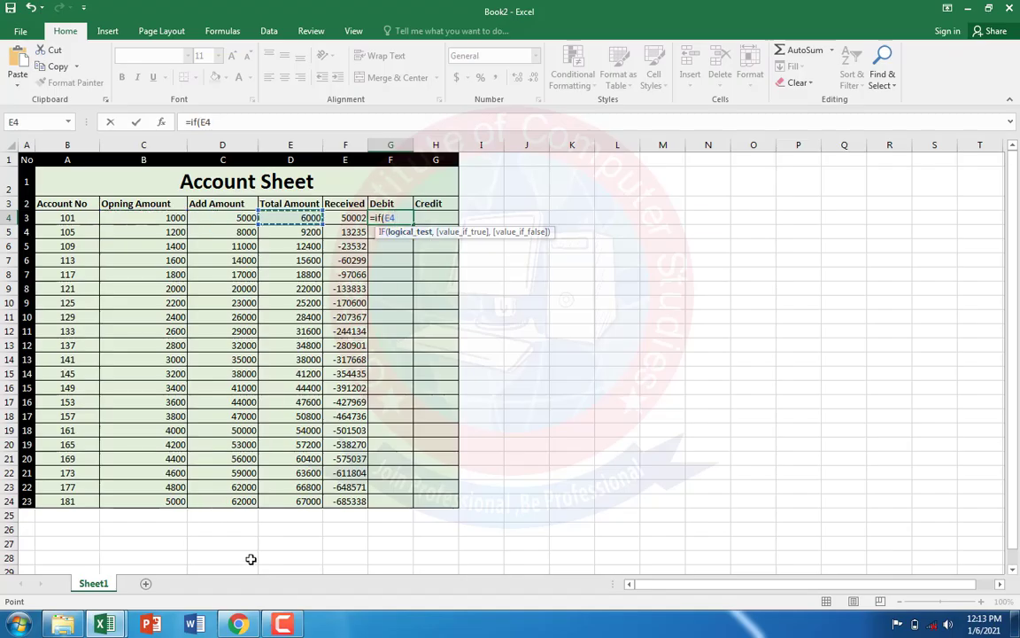
# - Consult the PDF's Debit formula and complete the logical test in G4 as E4>F4
pyautogui.click(238, 624)
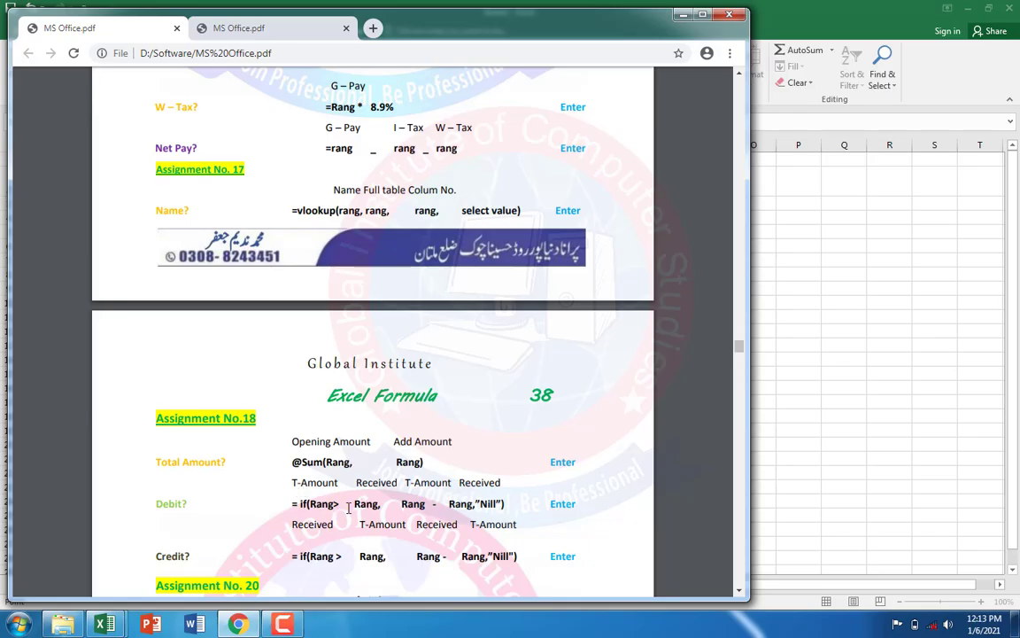
pyautogui.click(829, 305)
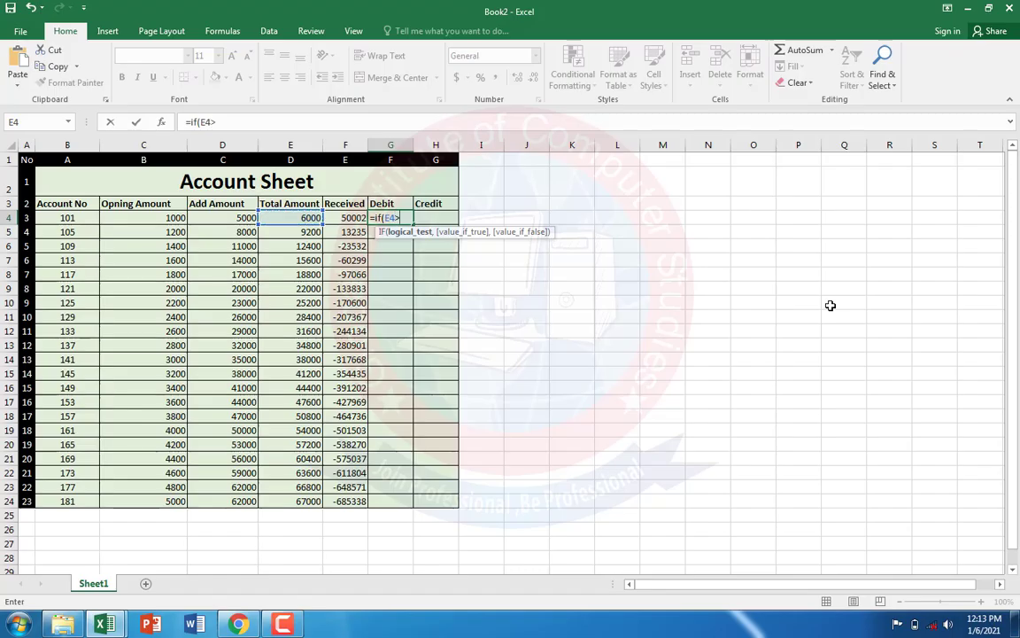
pyautogui.write(',')
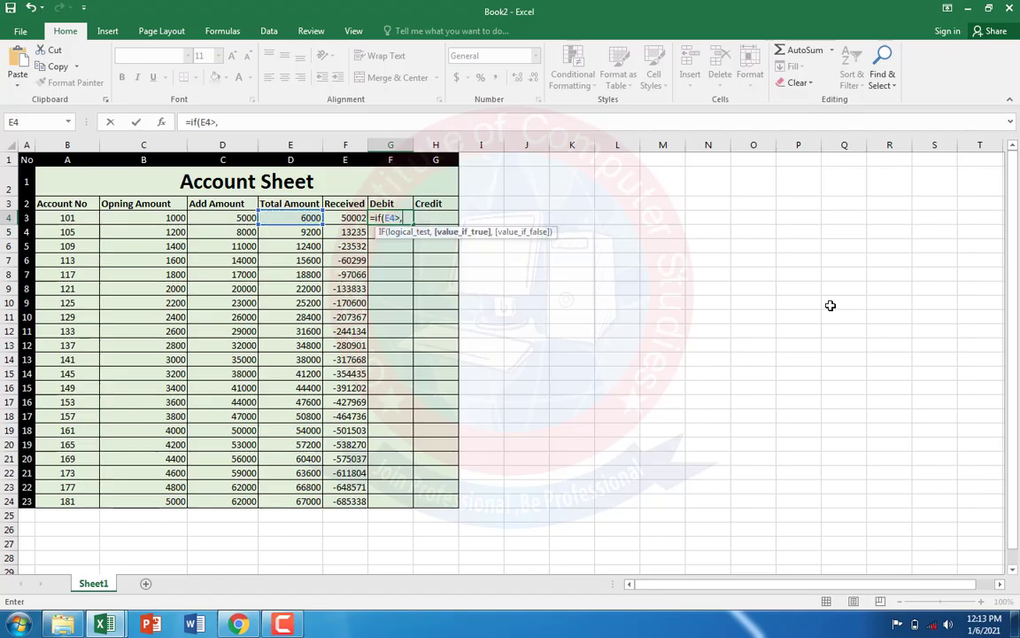
pyautogui.press('Left')
pyautogui.click(239, 624)
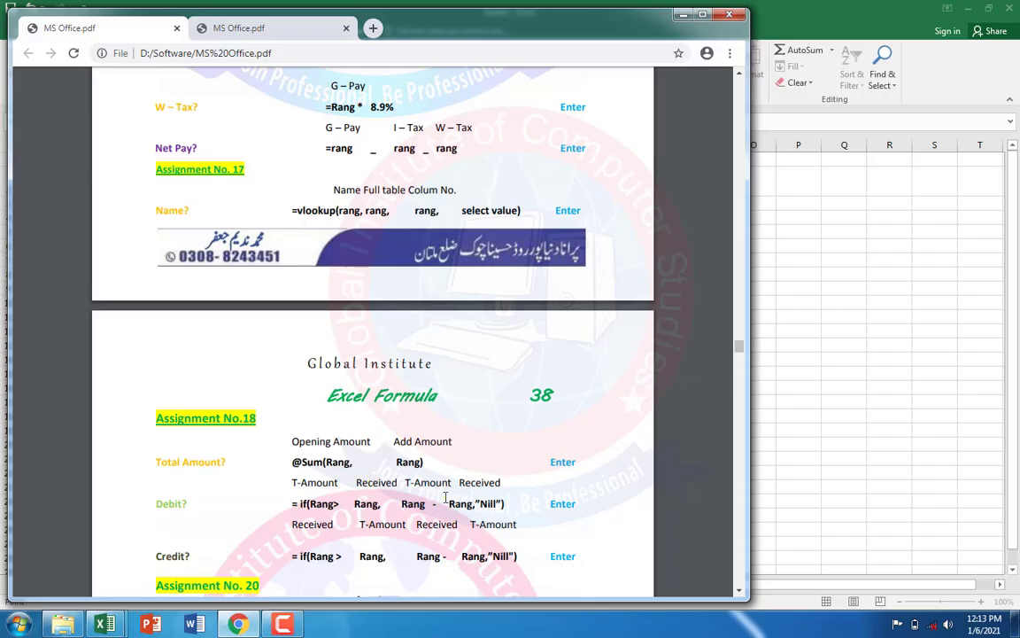
pyautogui.click(853, 358)
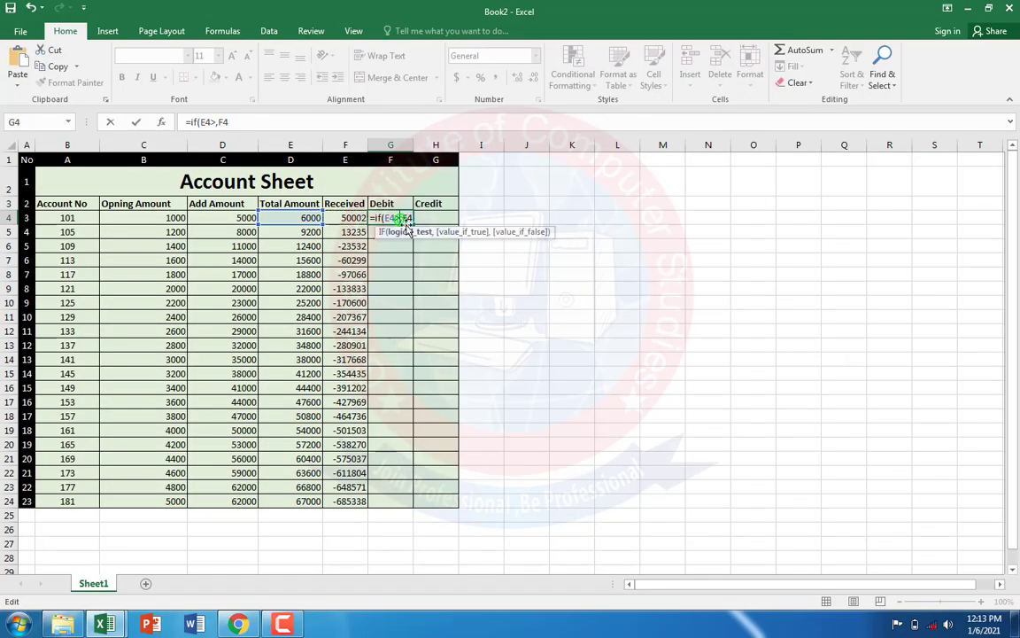
pyautogui.click(406, 223)
pyautogui.press('BackSpace')
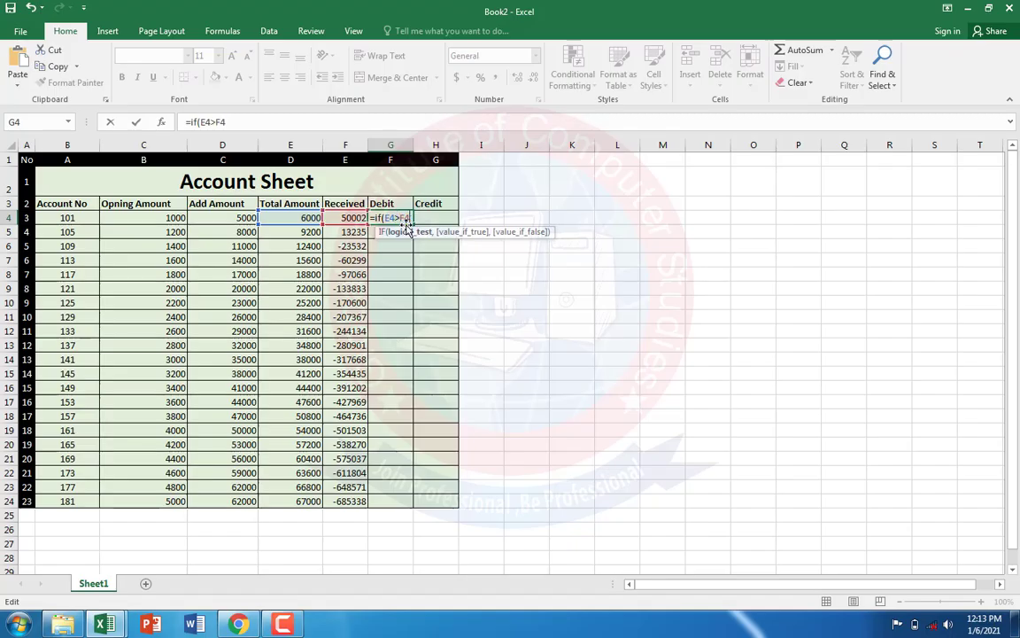
# - Add E4-F4 as the value if true in G4's IF formula, following the PDF
pyautogui.write(',')
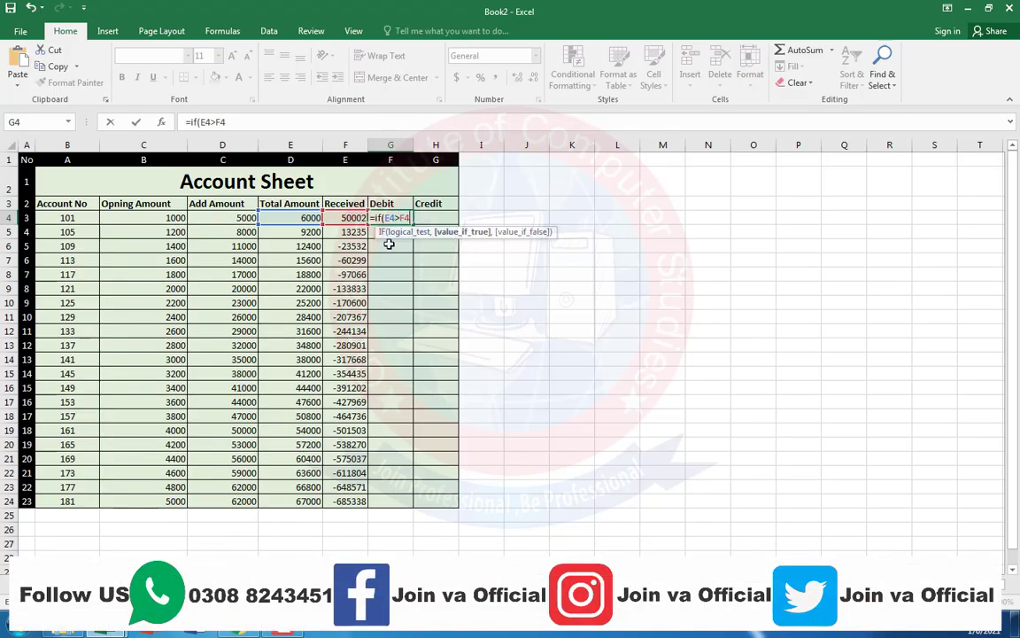
pyautogui.press('Left')
pyautogui.press('Left')
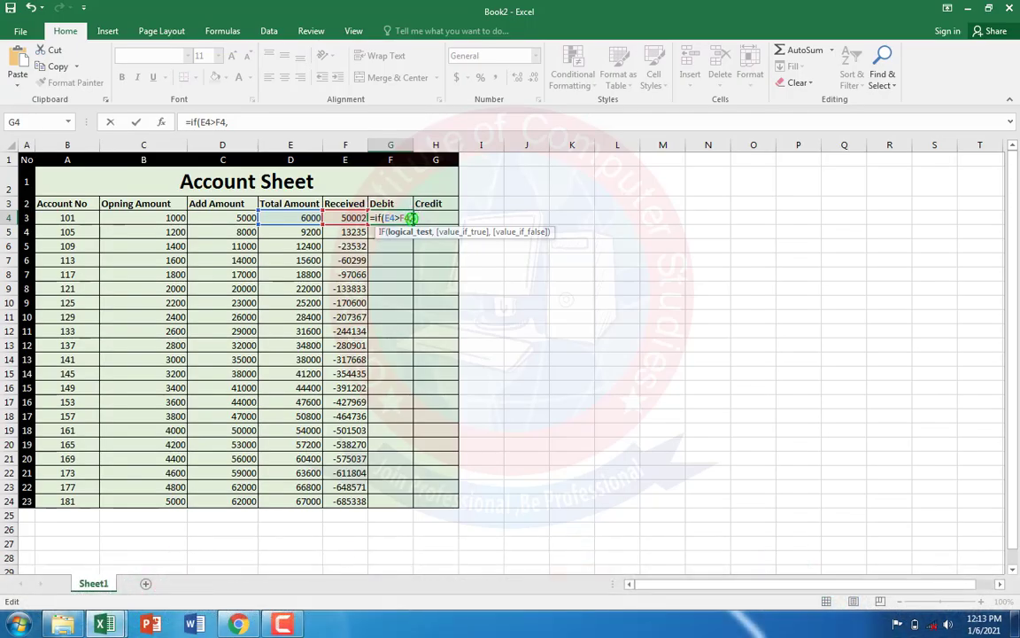
pyautogui.click(299, 218)
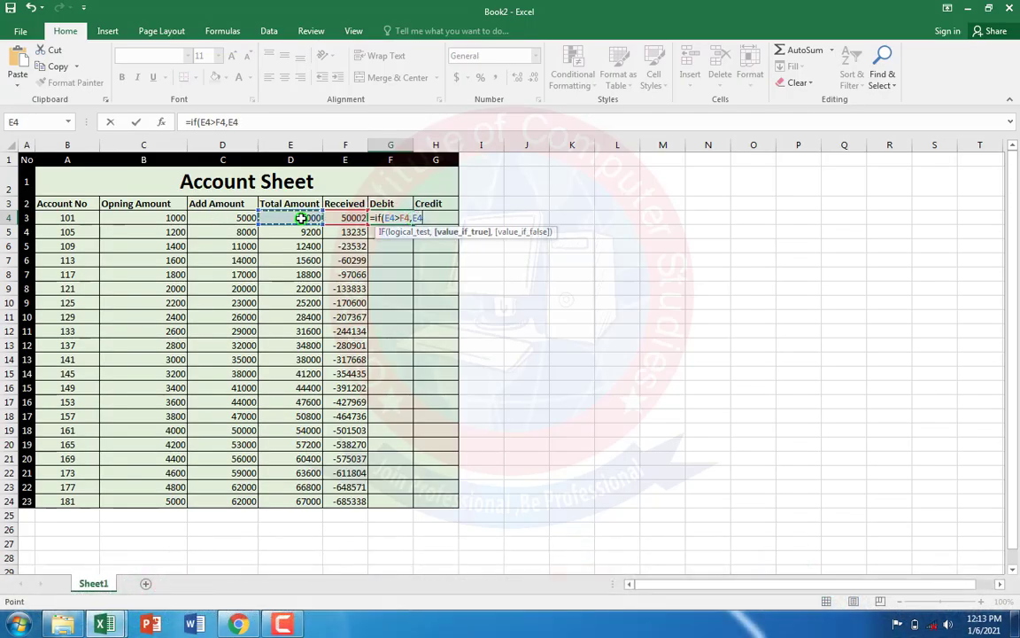
pyautogui.click(238, 624)
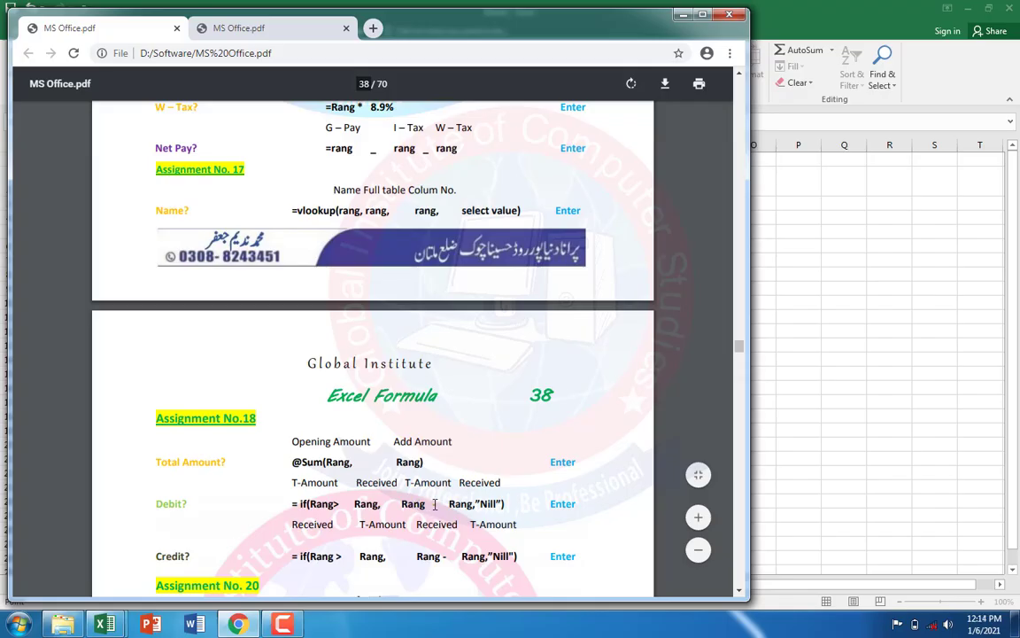
pyautogui.click(760, 266)
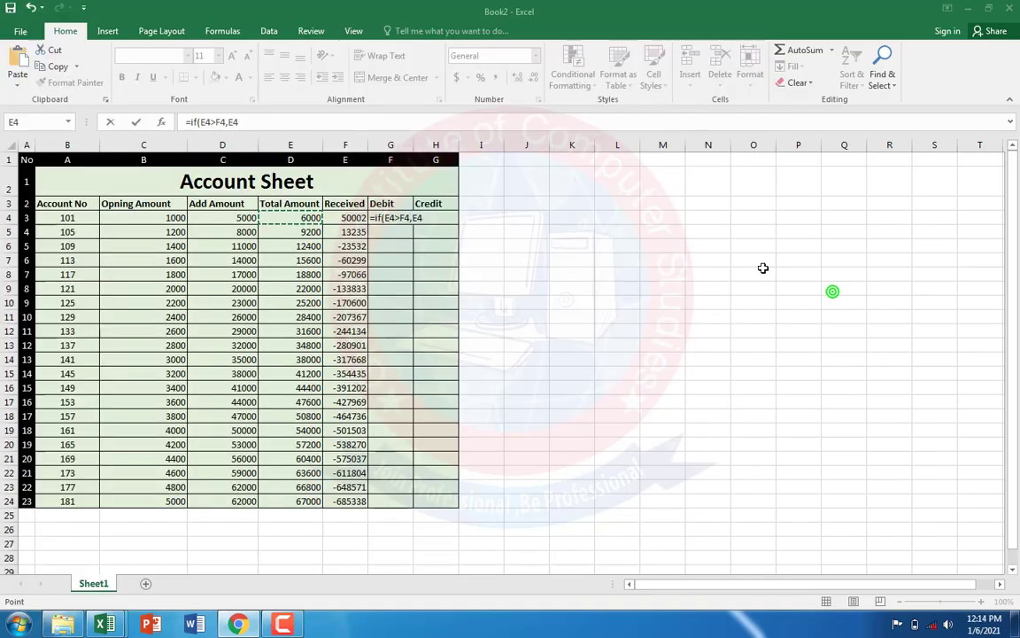
pyautogui.write('-')
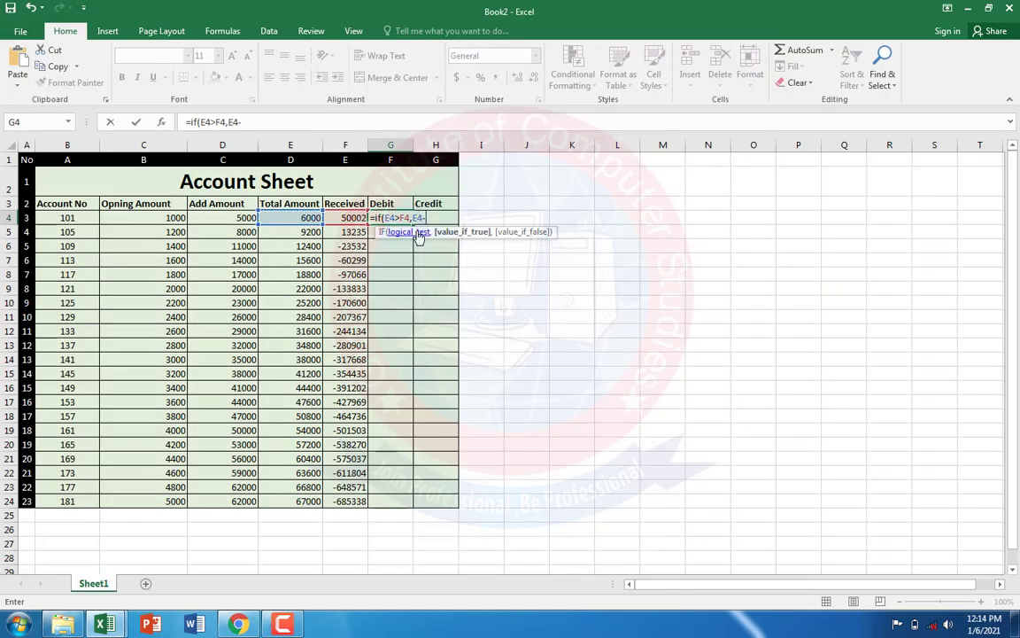
pyautogui.click(347, 217)
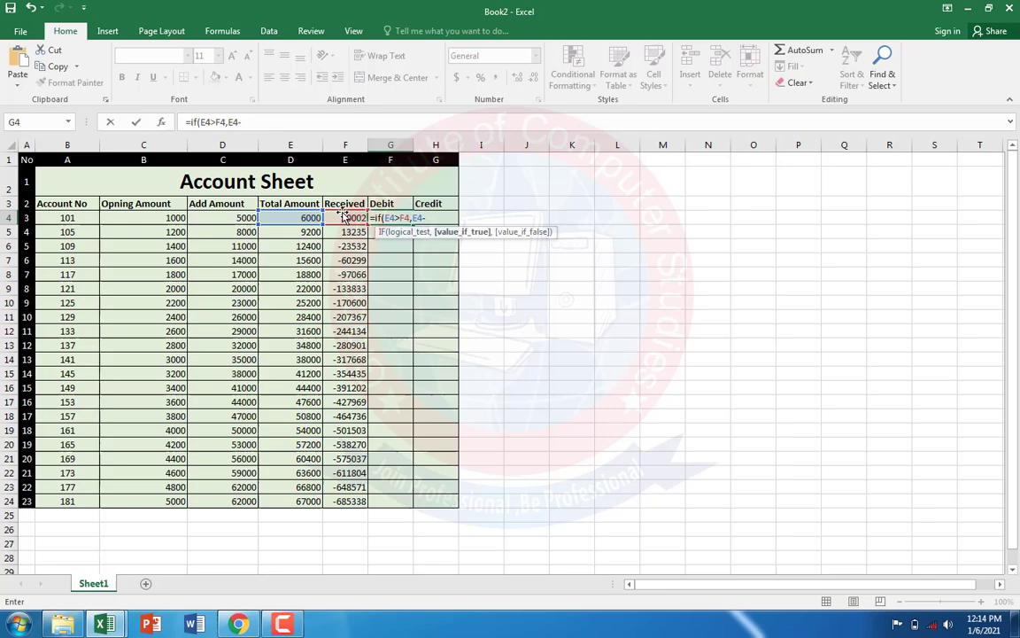
# - Following the PDF's Debit formula, add "nill" as the value if false in G4's IF formula and enter it
pyautogui.click(247, 626)
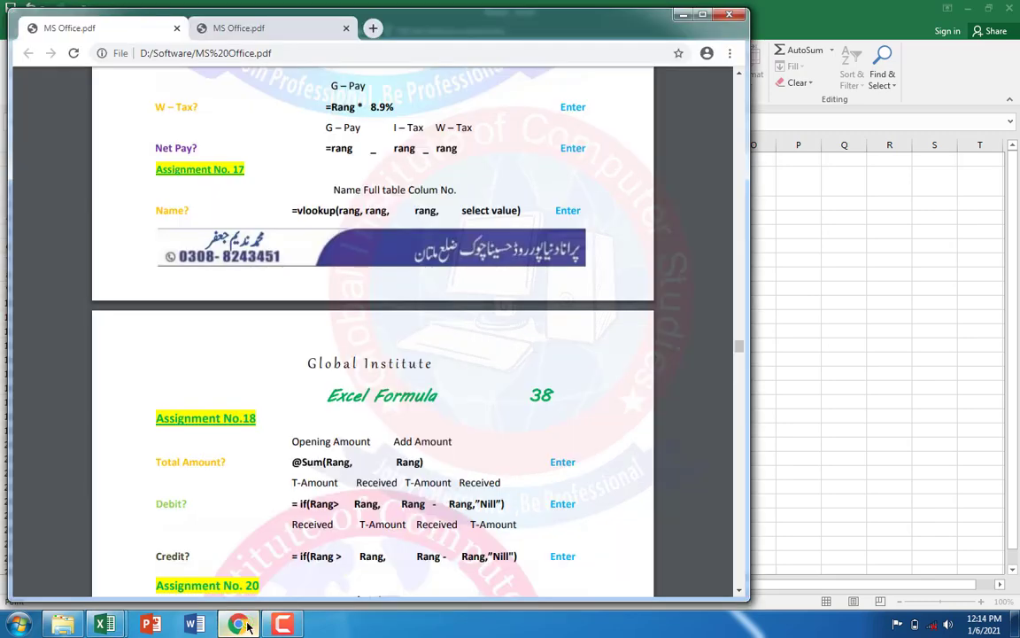
pyautogui.click(247, 626)
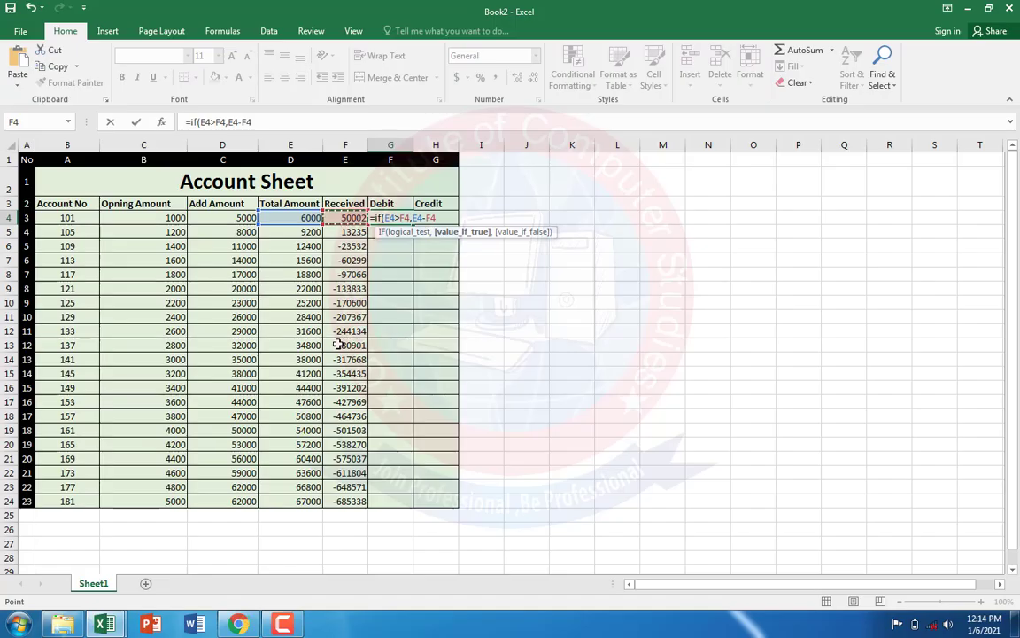
pyautogui.write(',')
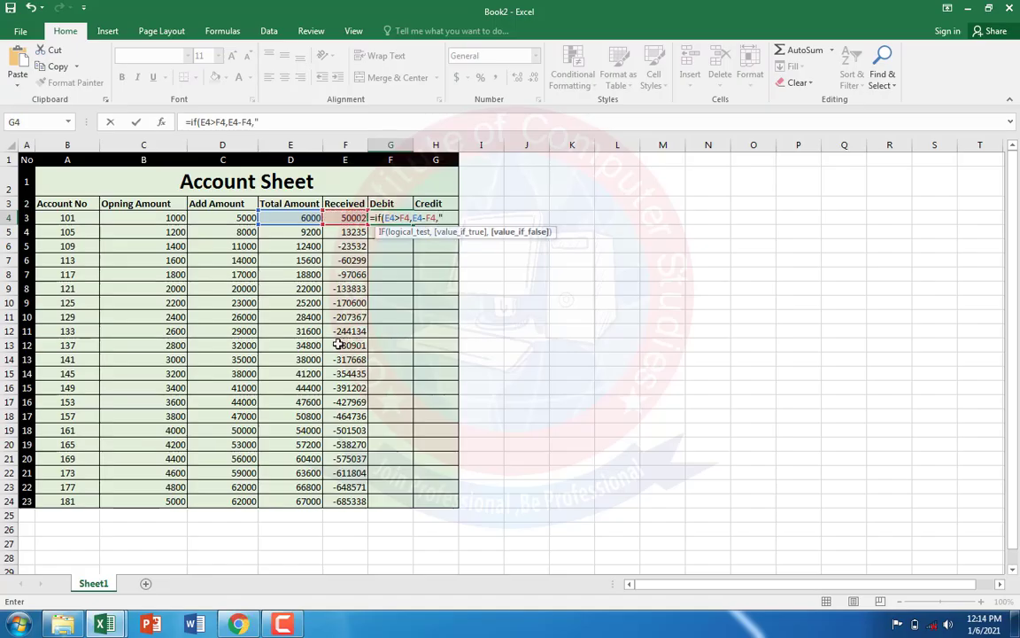
pyautogui.write('"nill"')
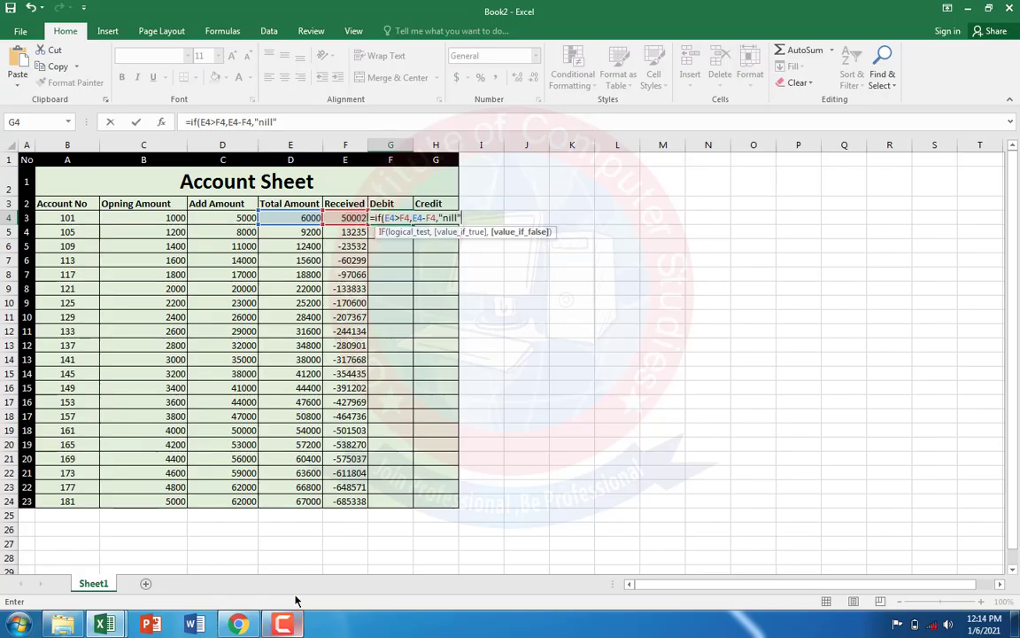
pyautogui.click(239, 626)
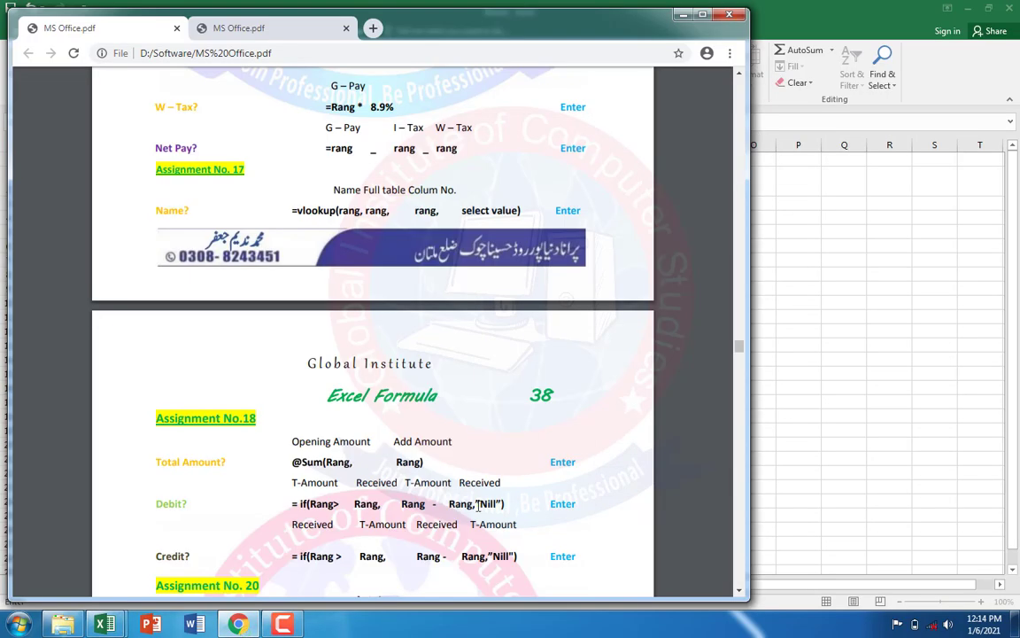
pyautogui.click(886, 344)
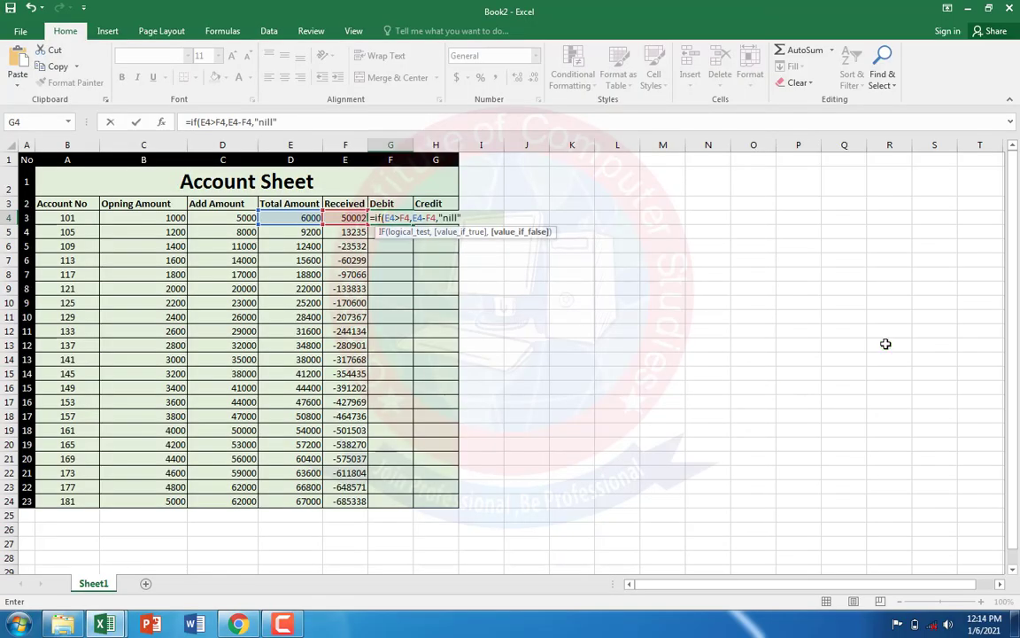
pyautogui.press('Return')
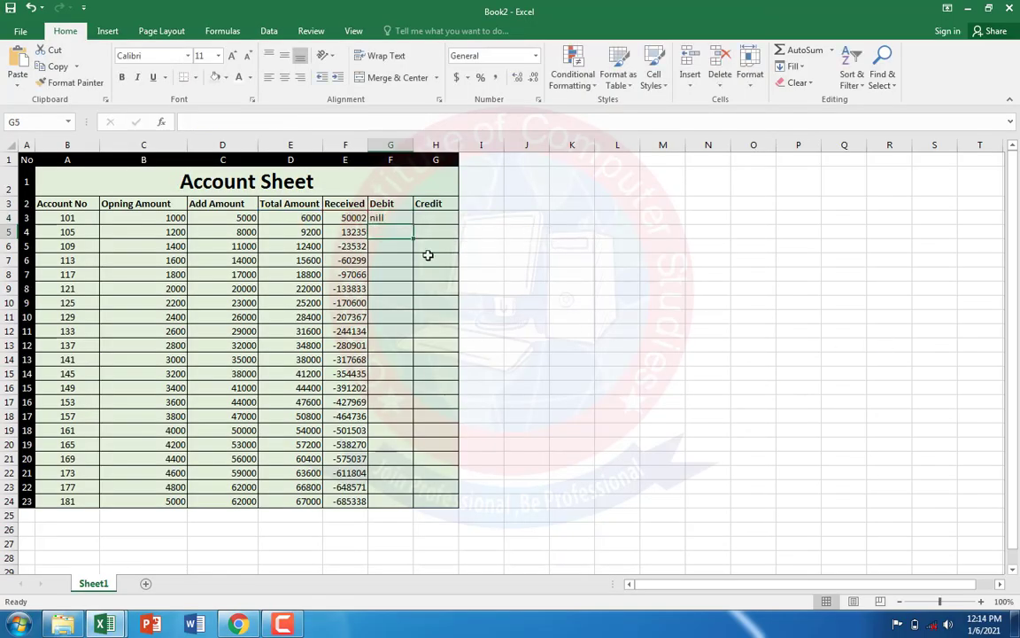
# - Fill the Debit formula from G4 down to G24
pyautogui.click(390, 220)
pyautogui.moveTo(413, 224); pyautogui.dragTo(409, 504)
pyautogui.click(449, 233)
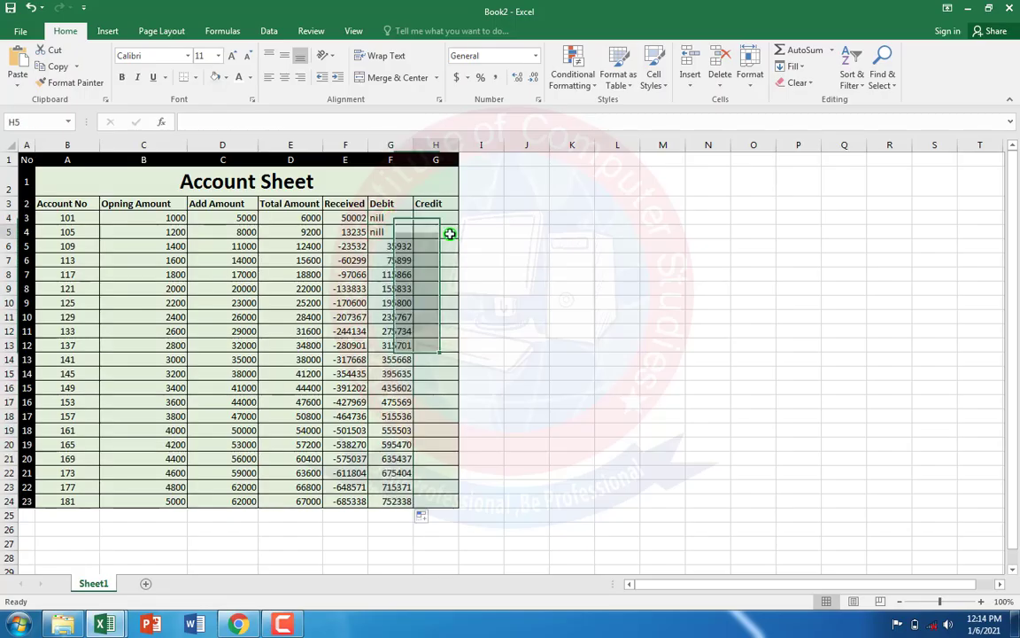
# - Check the Credit formula in the PDF and begin H4's formula with =if(F4>
pyautogui.click(438, 216)
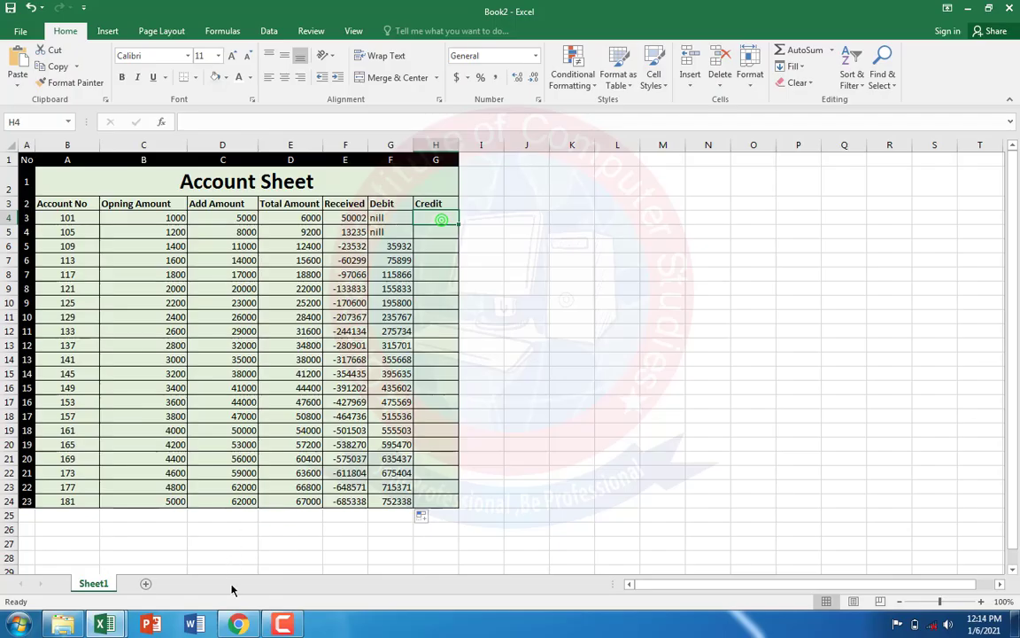
pyautogui.click(235, 626)
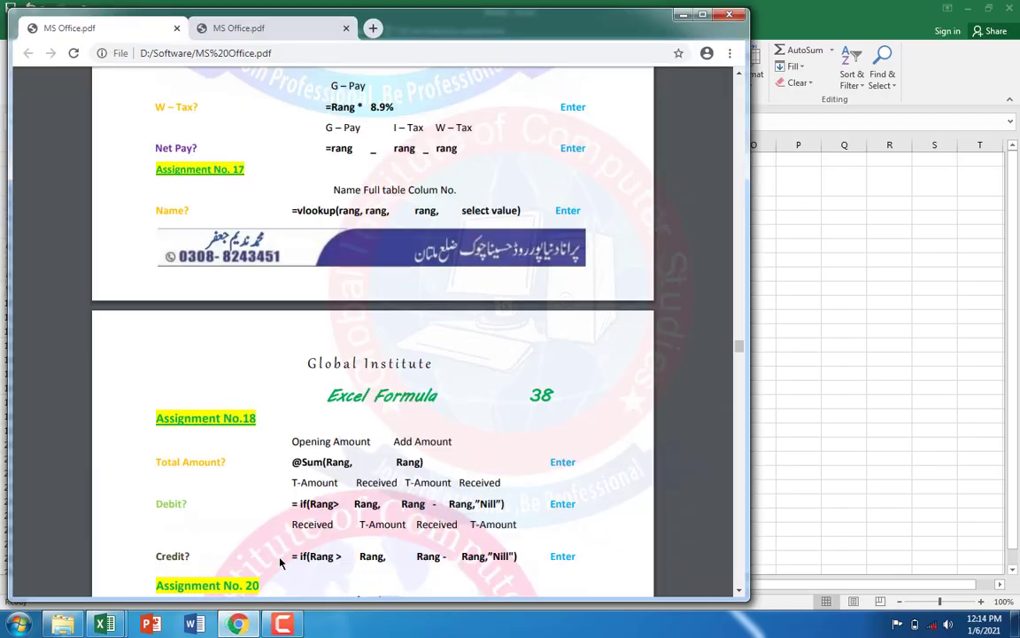
pyautogui.click(794, 371)
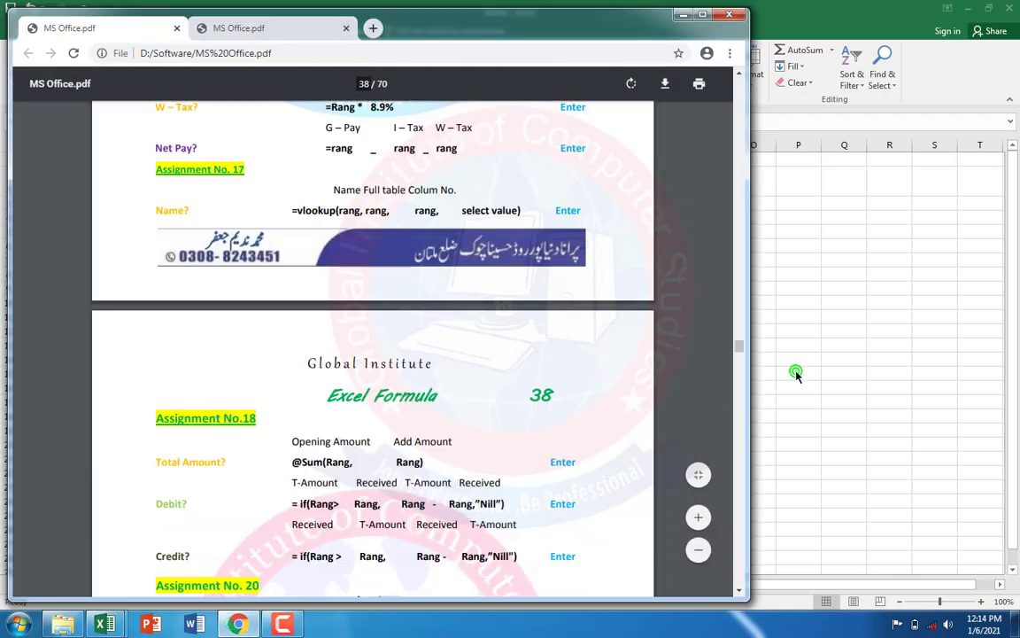
pyautogui.write('=')
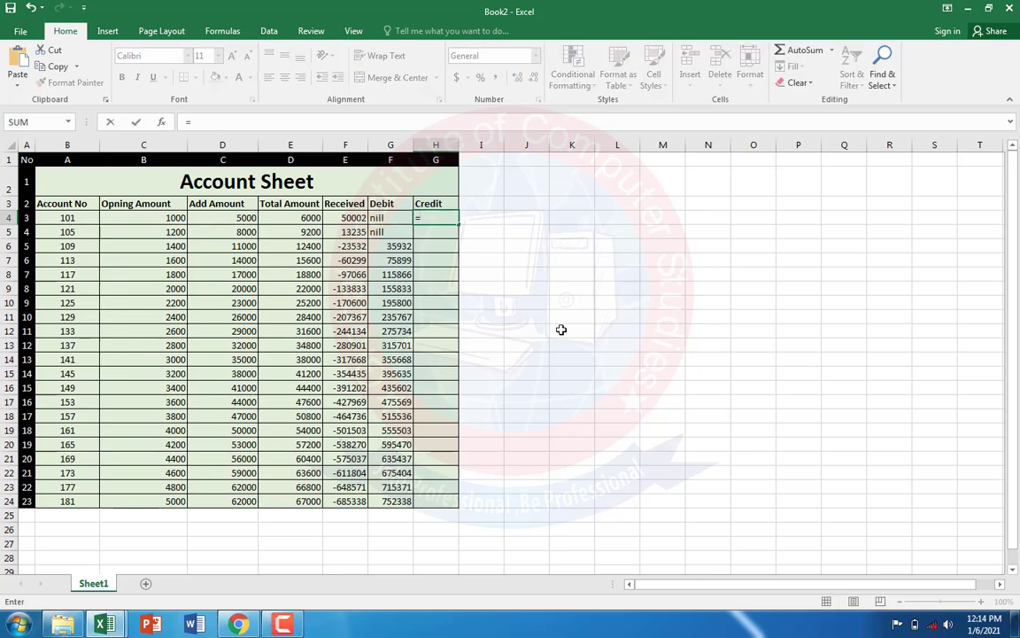
pyautogui.write('if')
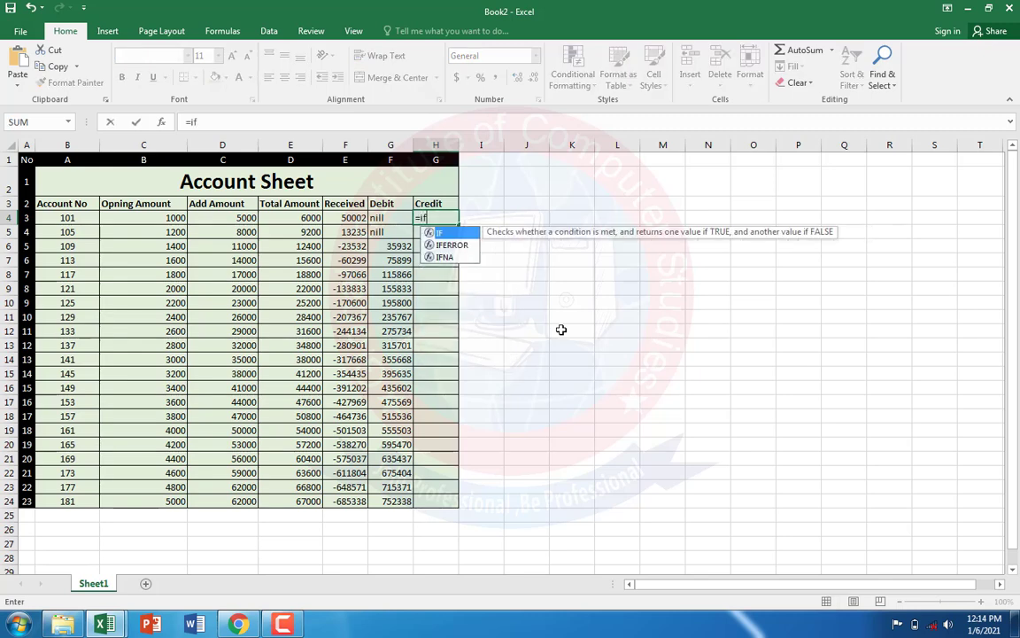
pyautogui.write('(')
pyautogui.press('Left')
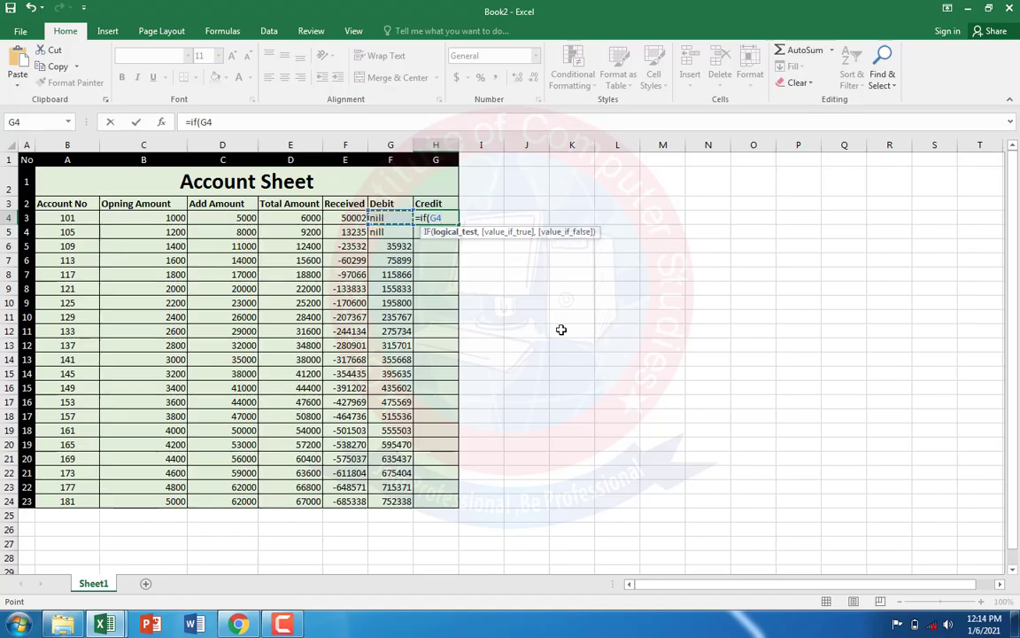
pyautogui.press('Left')
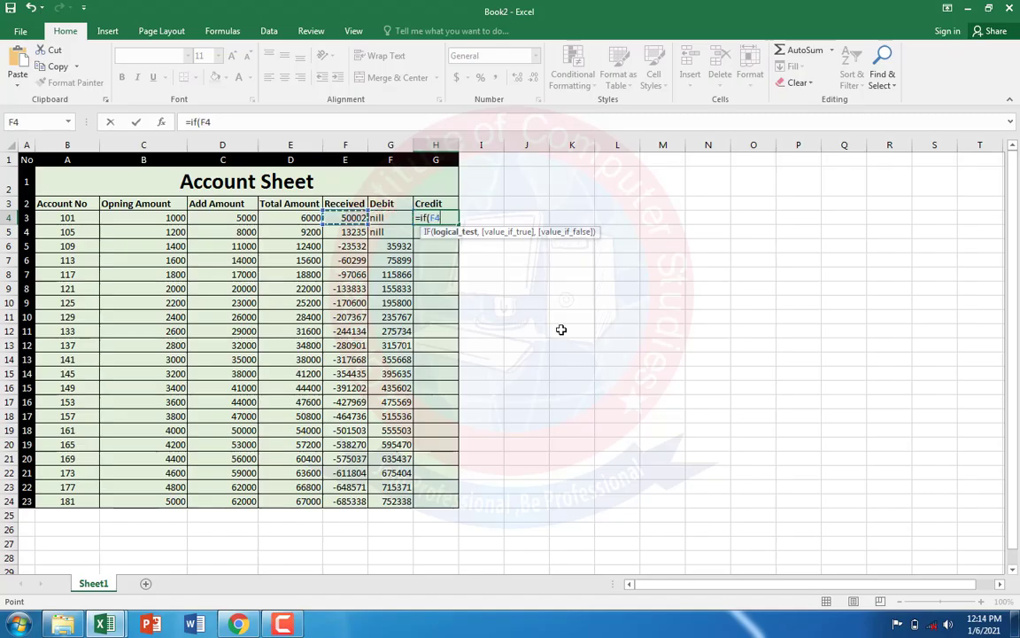
pyautogui.write('>')
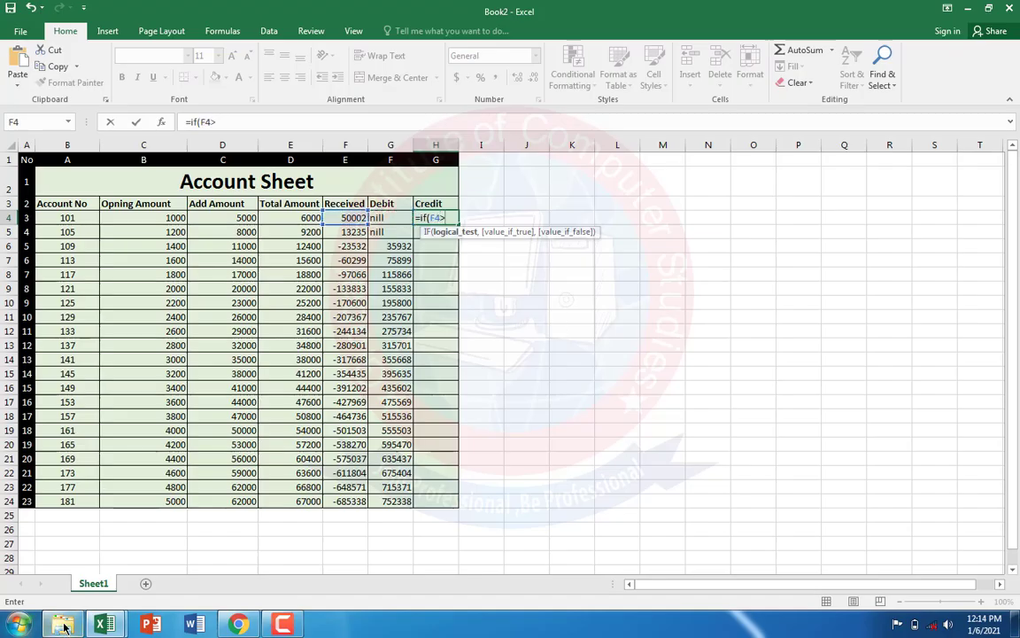
# - Consult the PDF's Credit formula and complete the logical test in H4 as F4>E4
pyautogui.click(239, 624)
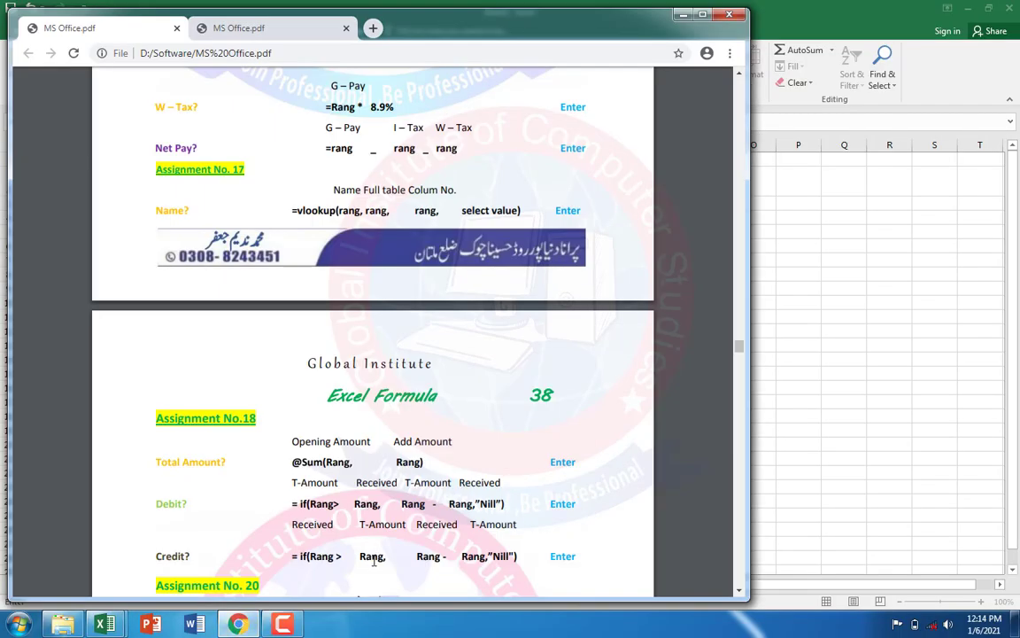
pyautogui.click(878, 357)
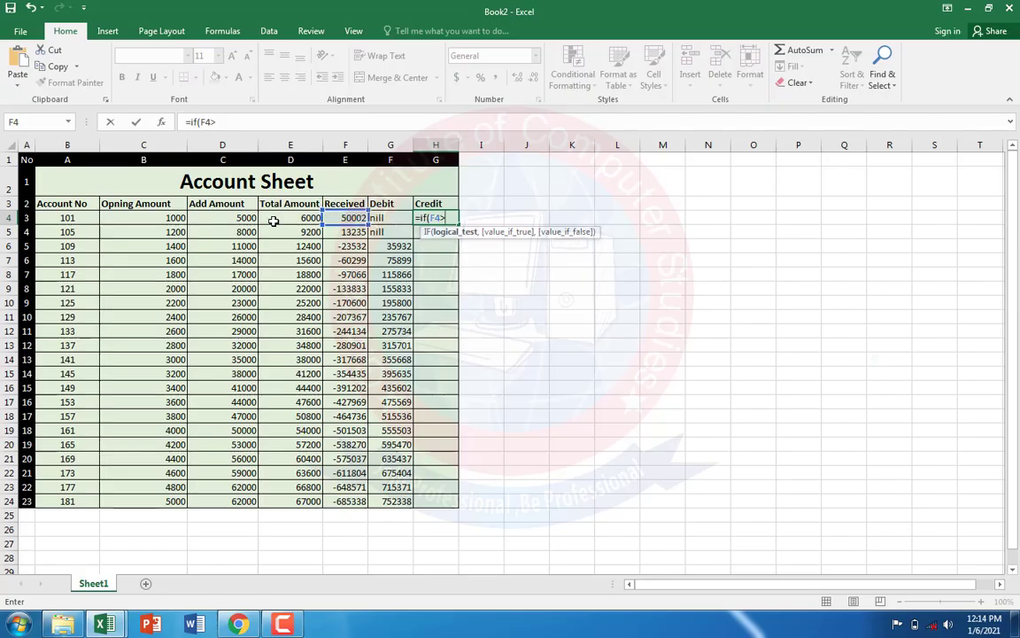
pyautogui.click(290, 217)
pyautogui.write(',')
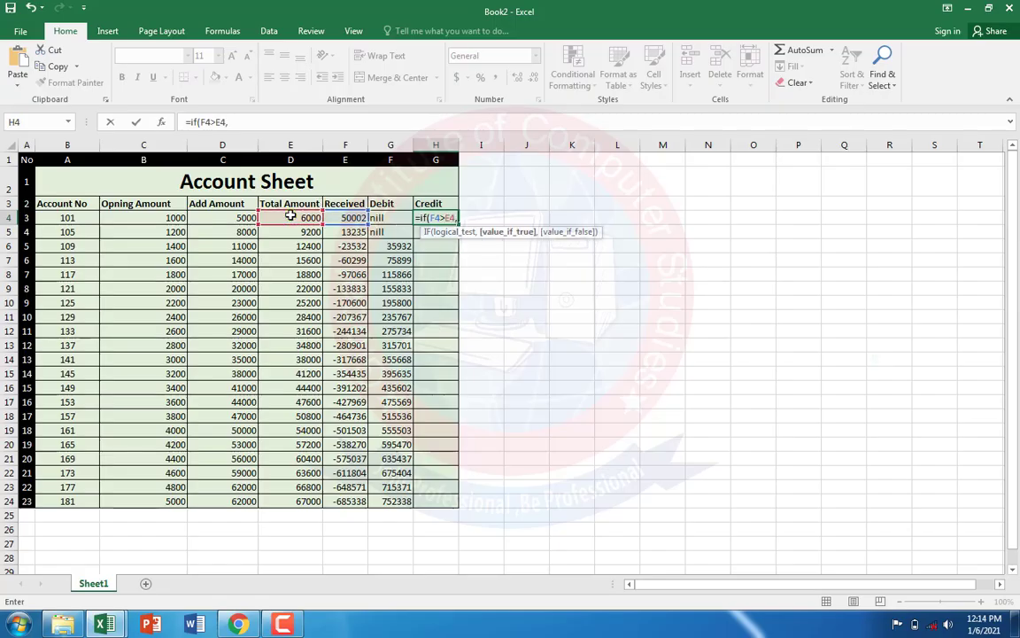
# - Recheck the PDF and try F4,E4-F4 as the next arguments of H4's IF formula
pyautogui.click(350, 218)
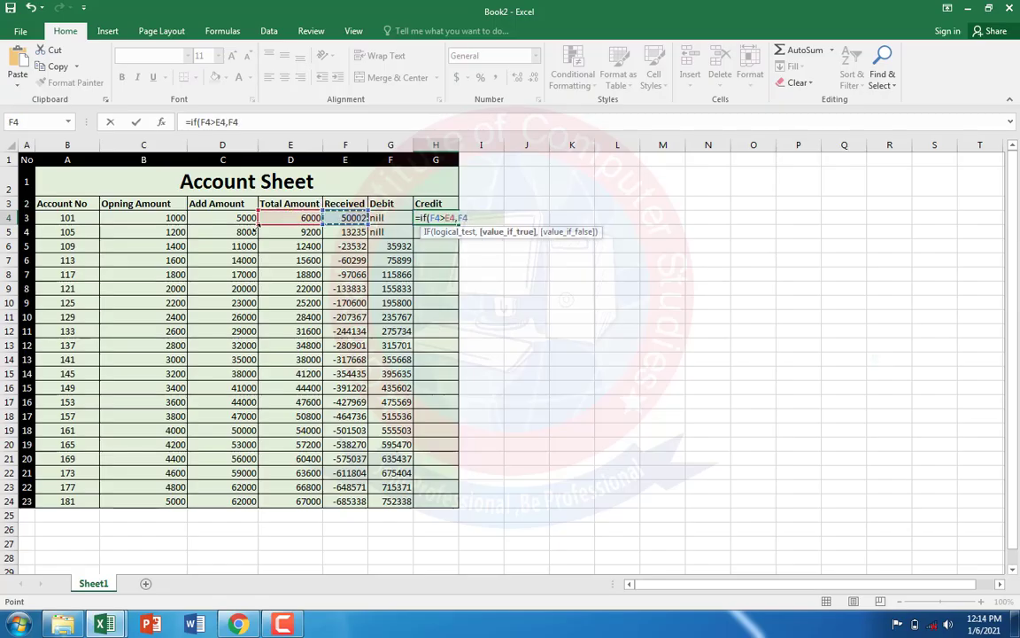
pyautogui.click(238, 625)
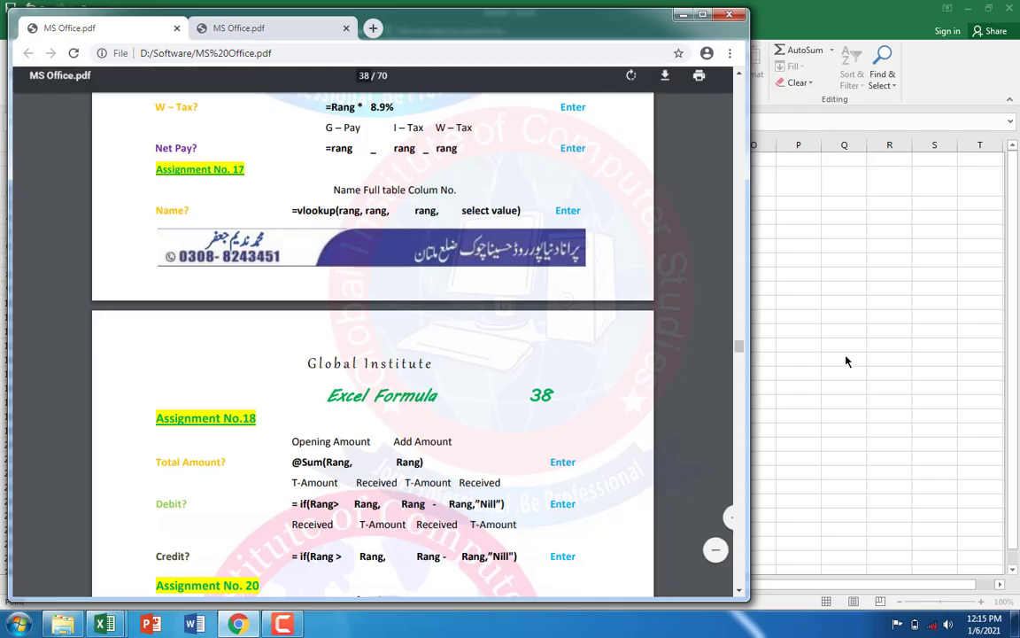
pyautogui.click(761, 319)
pyautogui.write(',')
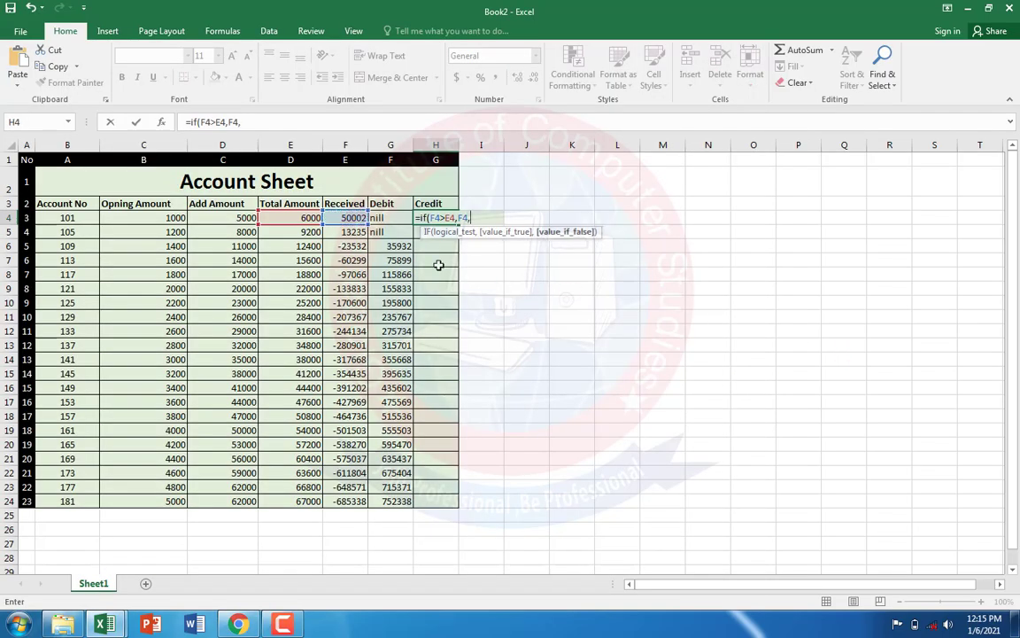
pyautogui.click(286, 218)
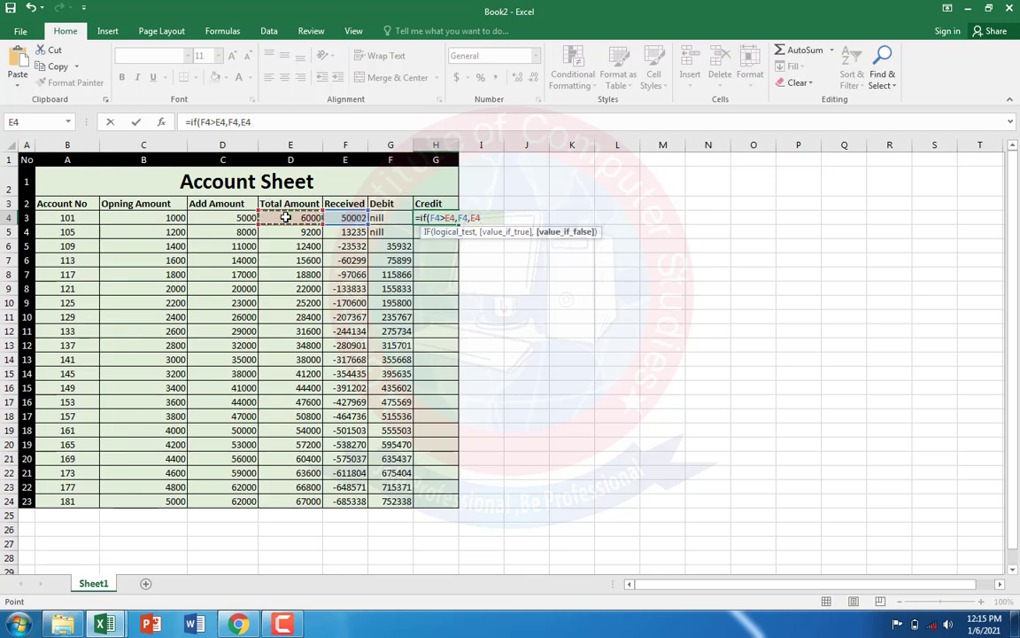
pyautogui.write(',')
pyautogui.press('BackSpace')
pyautogui.write('-')
pyautogui.click(363, 218)
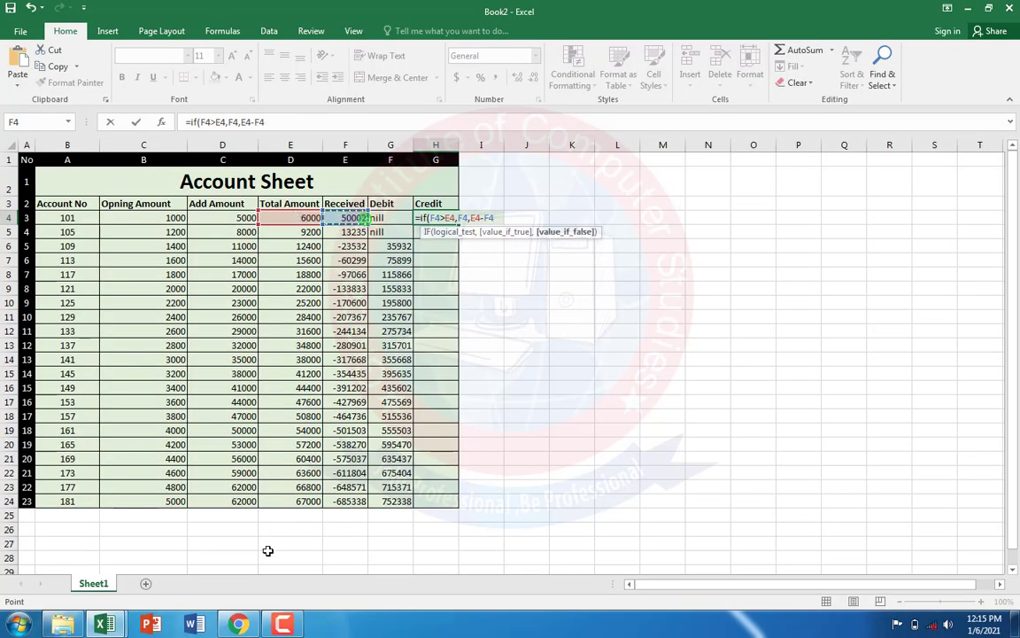
# - Compare with the PDF's Credit formula, append "nill" to H4's formula, and try to enter it
pyautogui.click(248, 627)
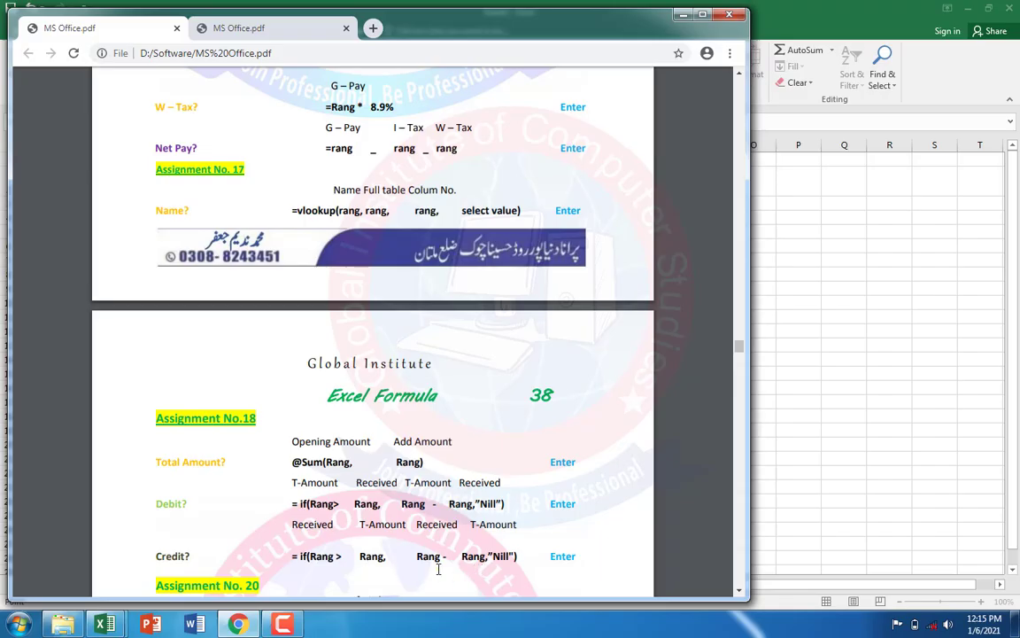
pyautogui.click(797, 417)
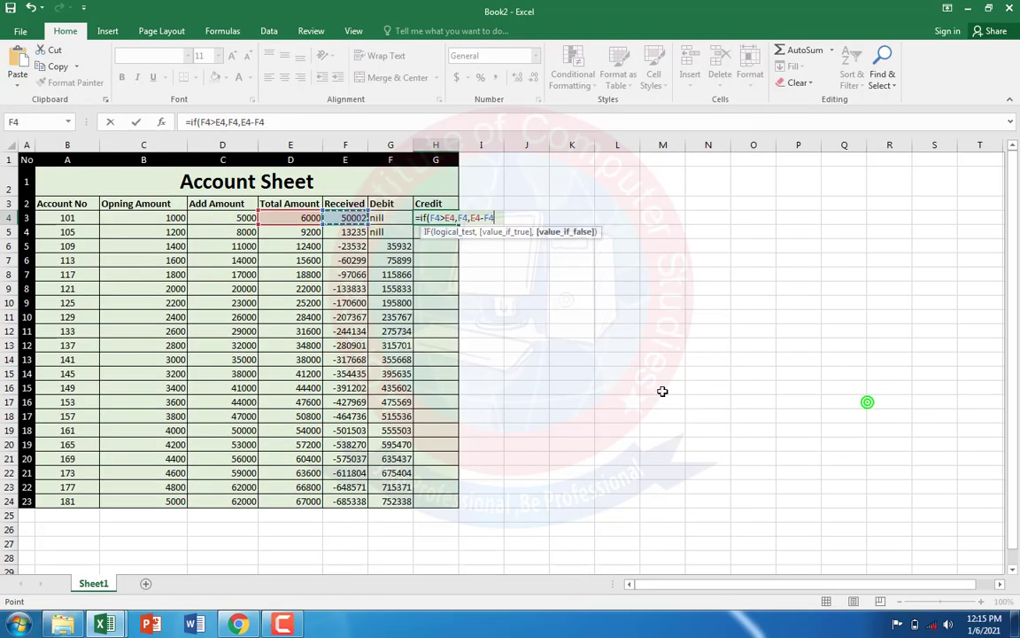
pyautogui.write(',')
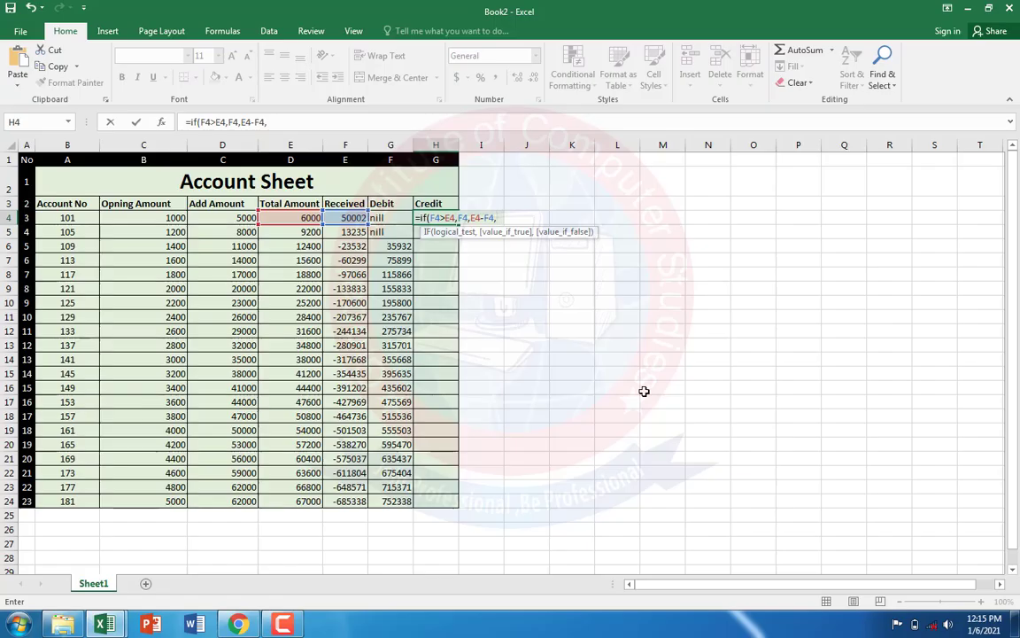
pyautogui.write('"n')
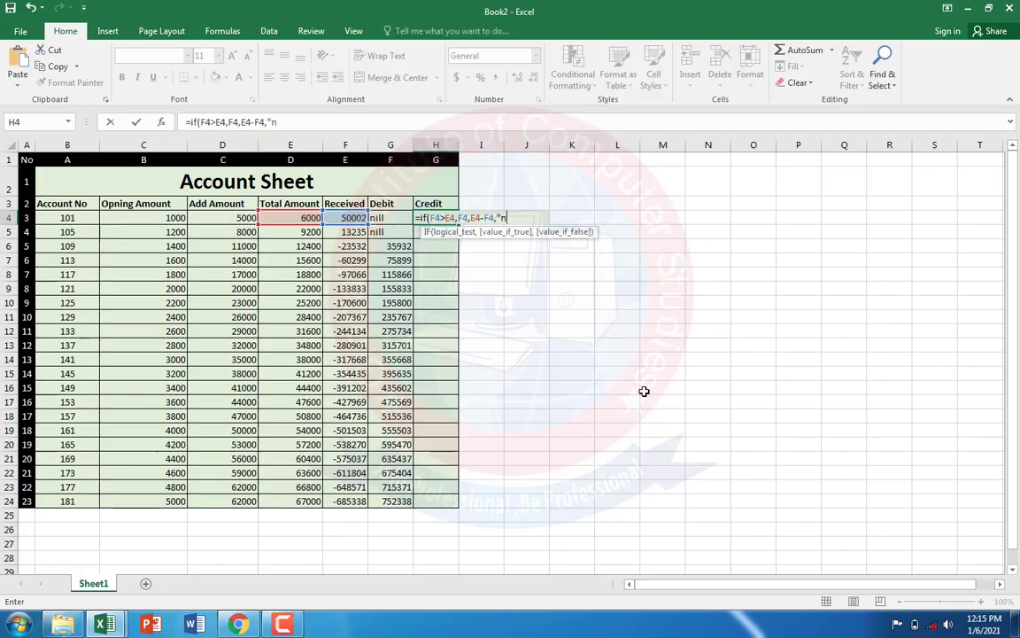
pyautogui.write('ill"')
pyautogui.write('_')
pyautogui.press('Return')
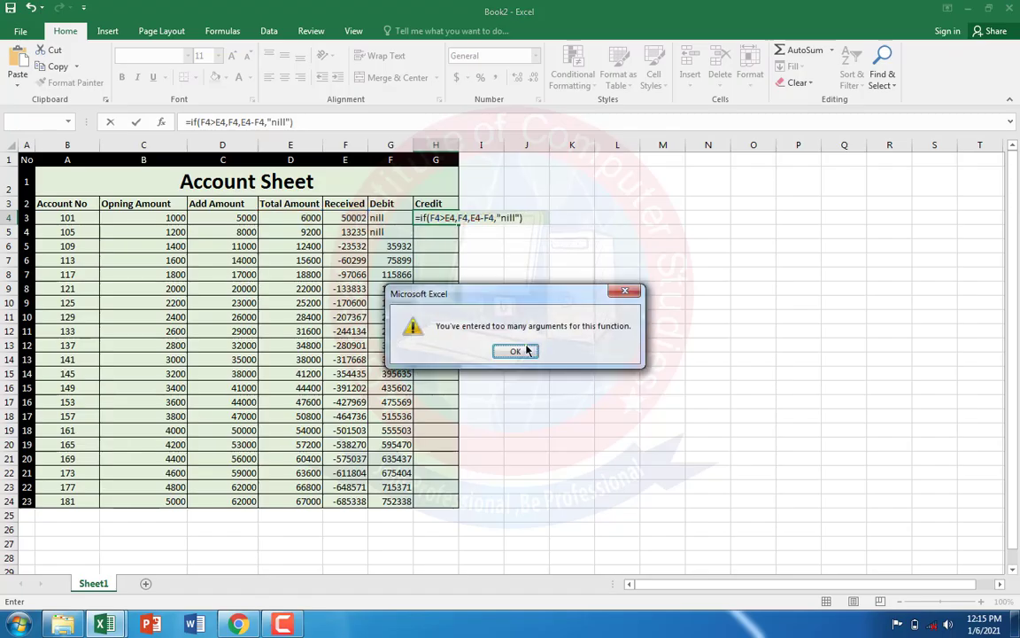
pyautogui.click(516, 352)
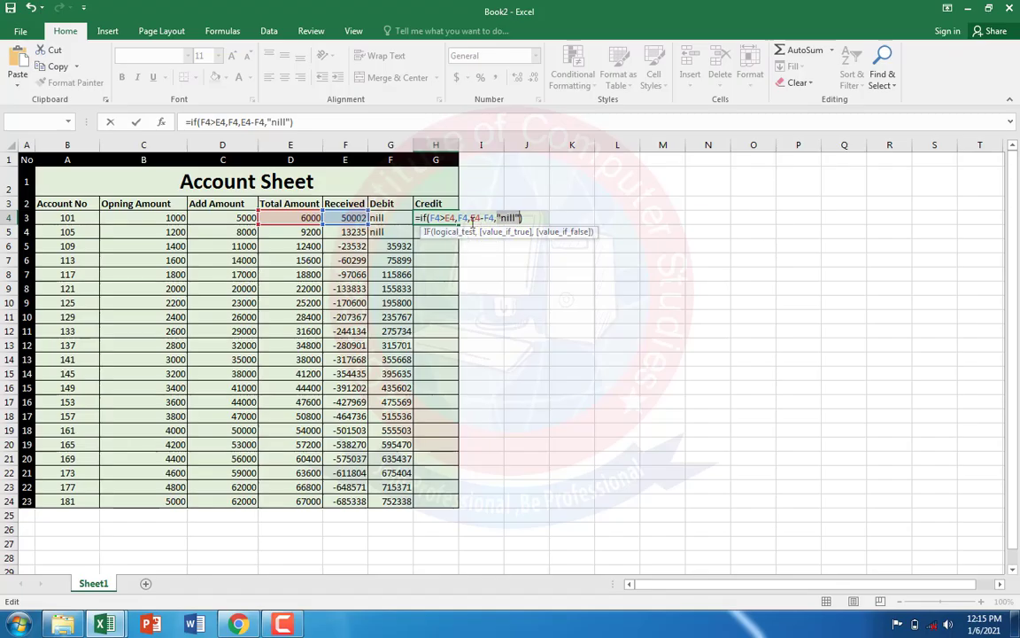
# - Delete E4,F4,E4-F4, from H4's formula, leaving =if(F4>"nill"), and recheck the Credit formula in the PDF
pyautogui.click(470, 219)
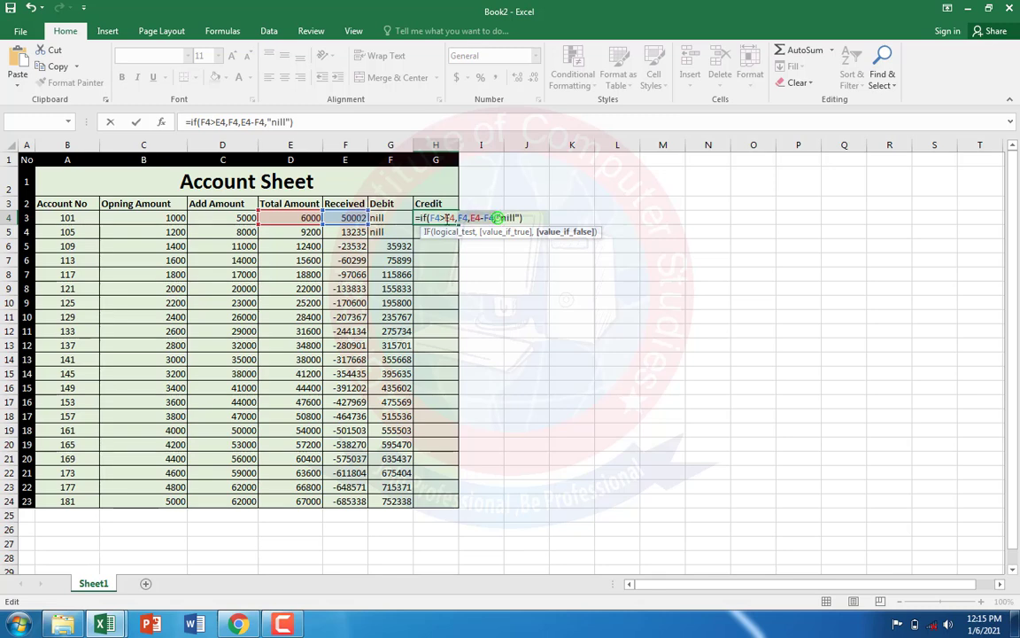
pyautogui.moveTo(446, 218); pyautogui.dragTo(497, 218)
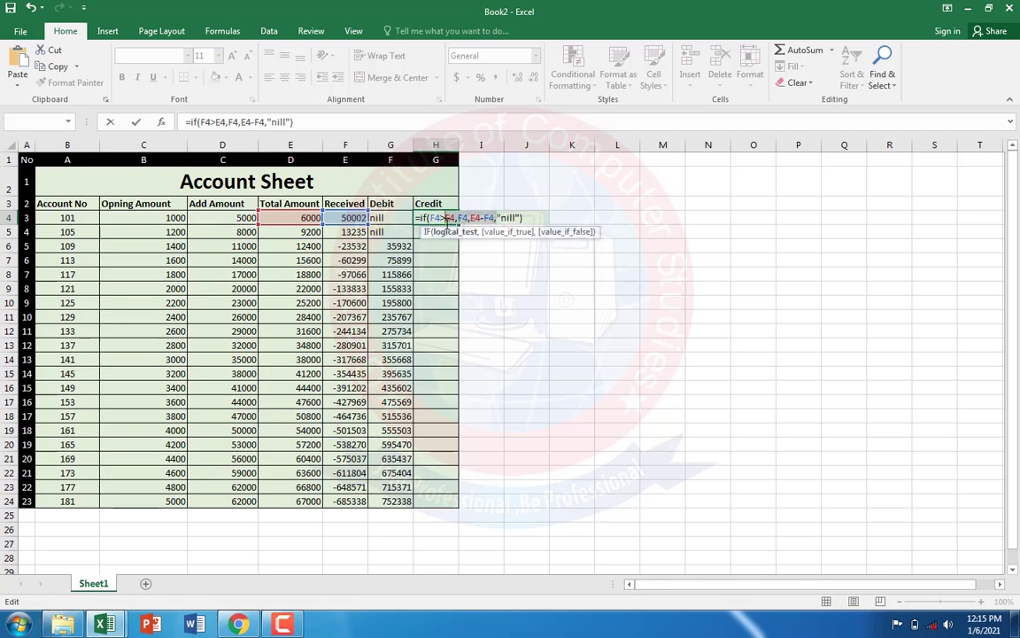
pyautogui.press('BackSpace')
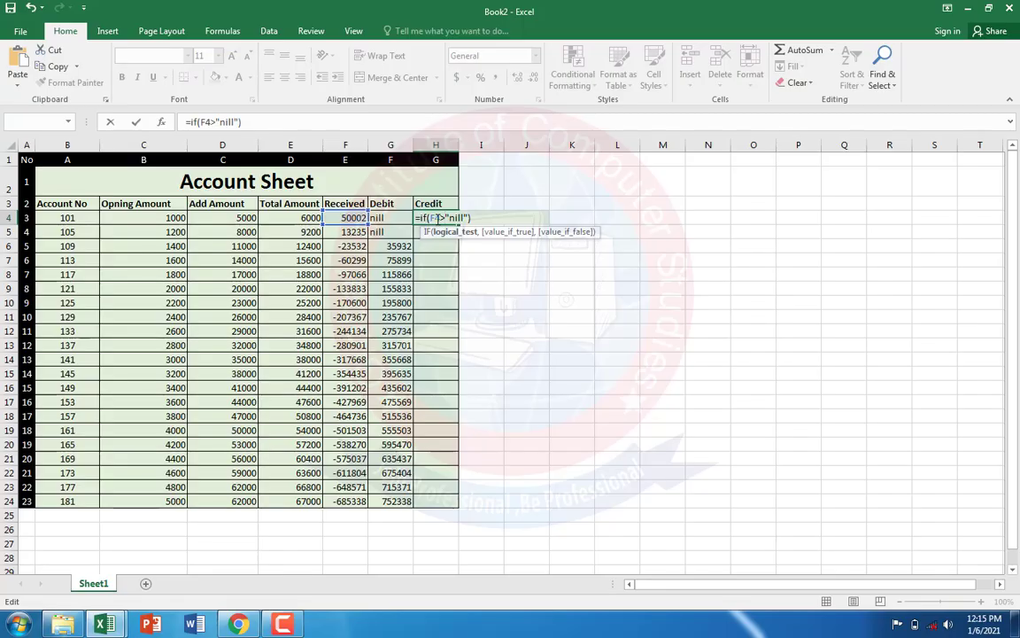
pyautogui.click(238, 626)
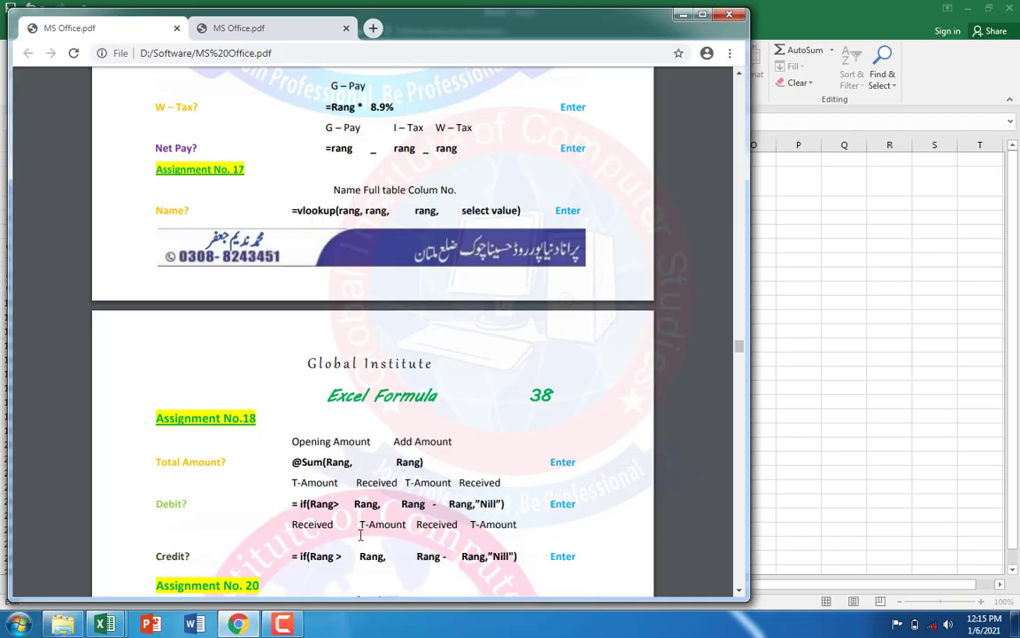
pyautogui.click(815, 325)
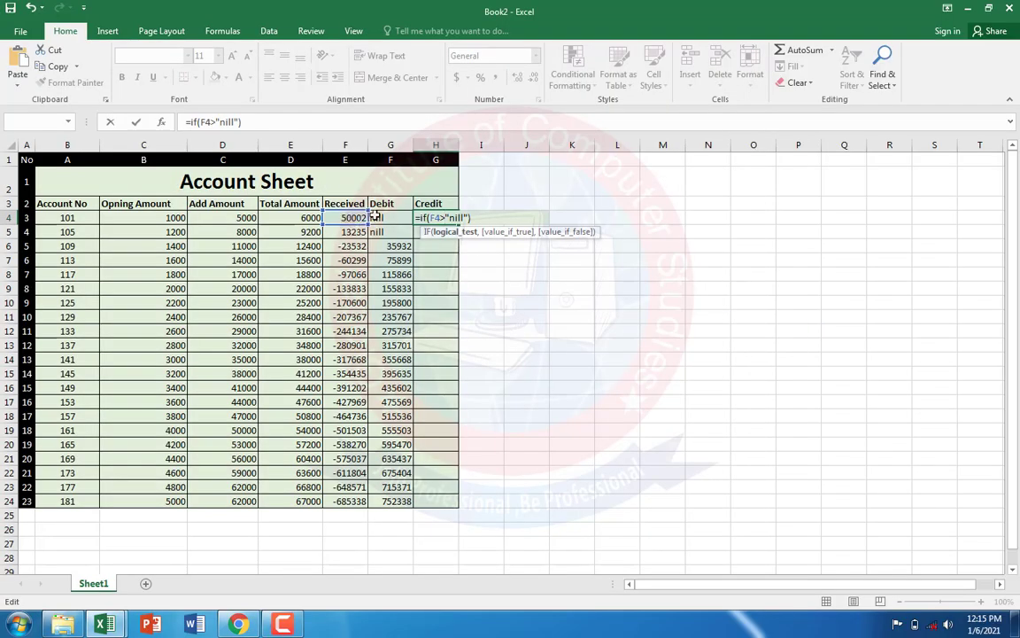
# - Extend H4's IF formula with the logical test F4>E4 and the true value F4-E4, consulting the PDF's Credit formula
pyautogui.click(305, 218)
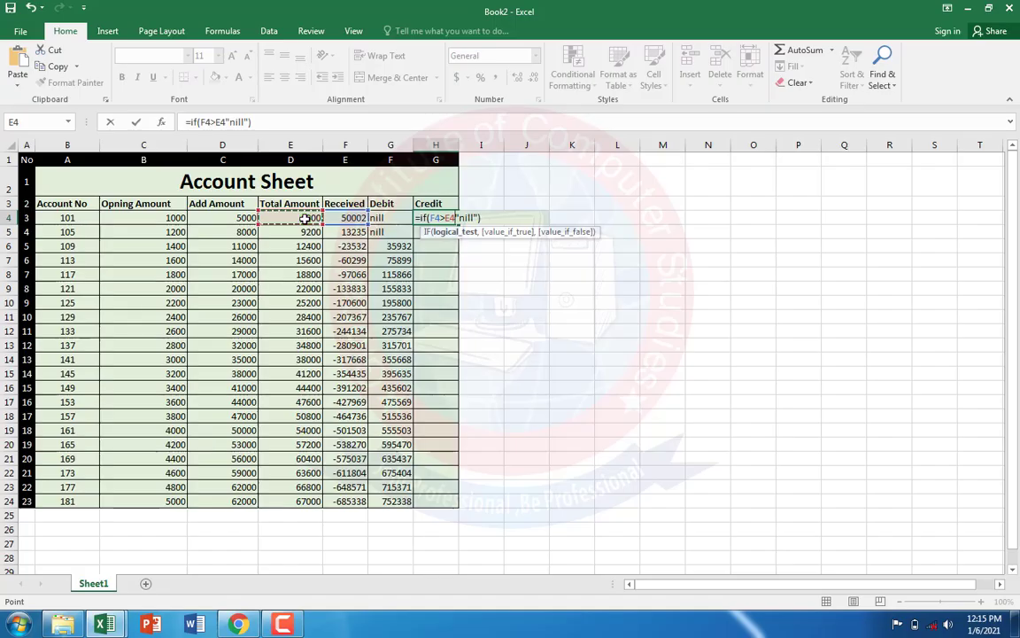
pyautogui.write(',')
pyautogui.click(347, 218)
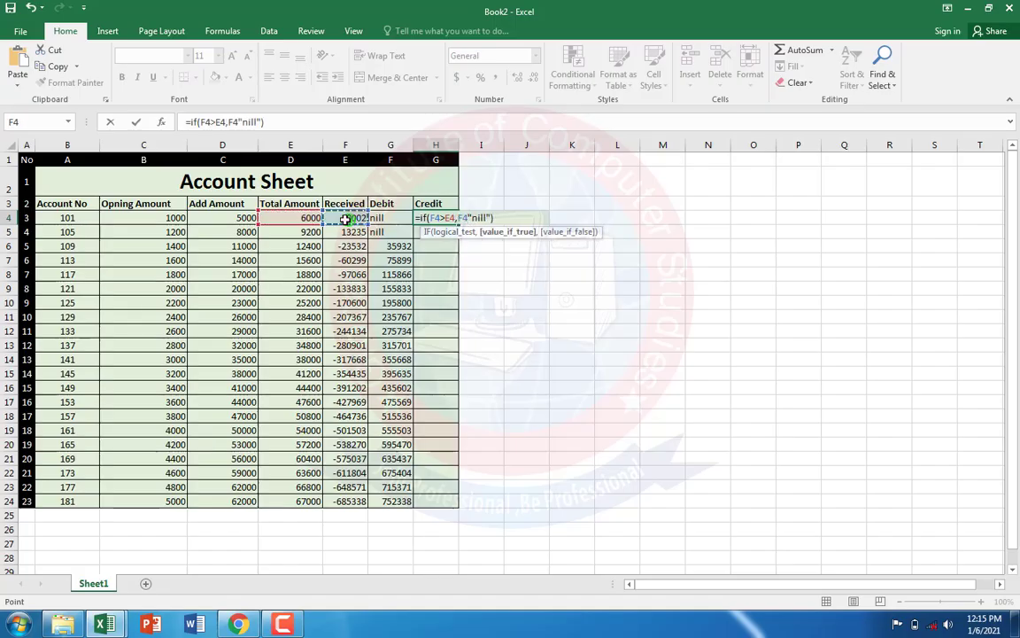
pyautogui.write('-')
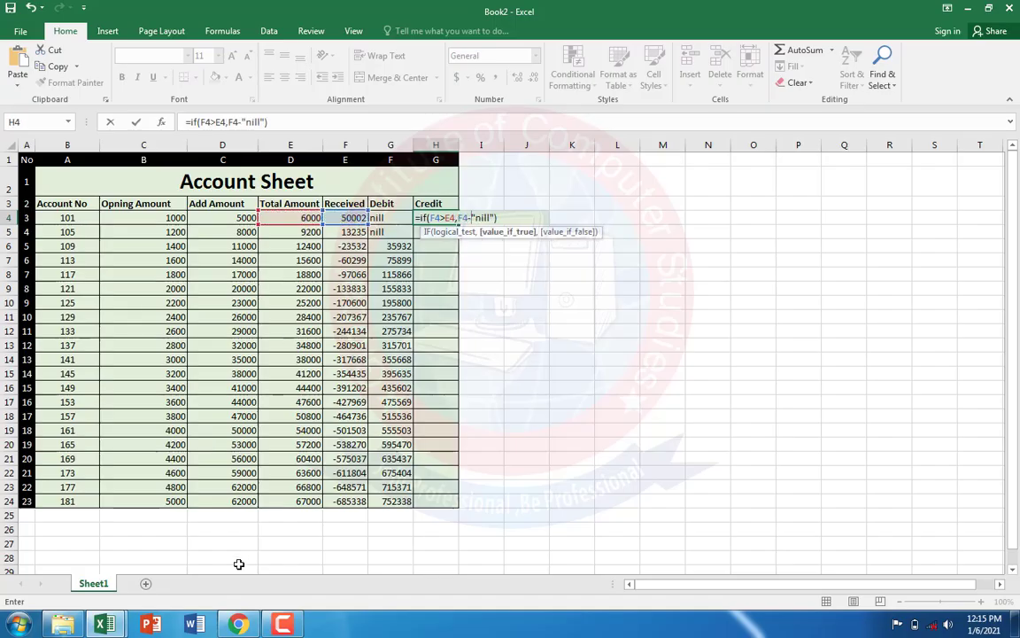
pyautogui.click(238, 624)
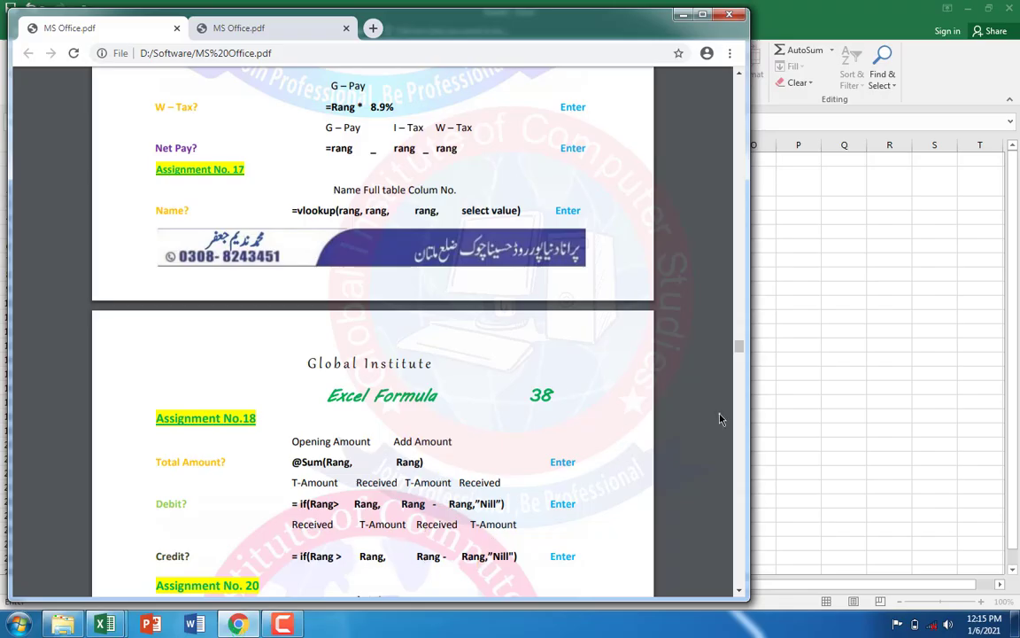
pyautogui.click(852, 383)
pyautogui.click(291, 218)
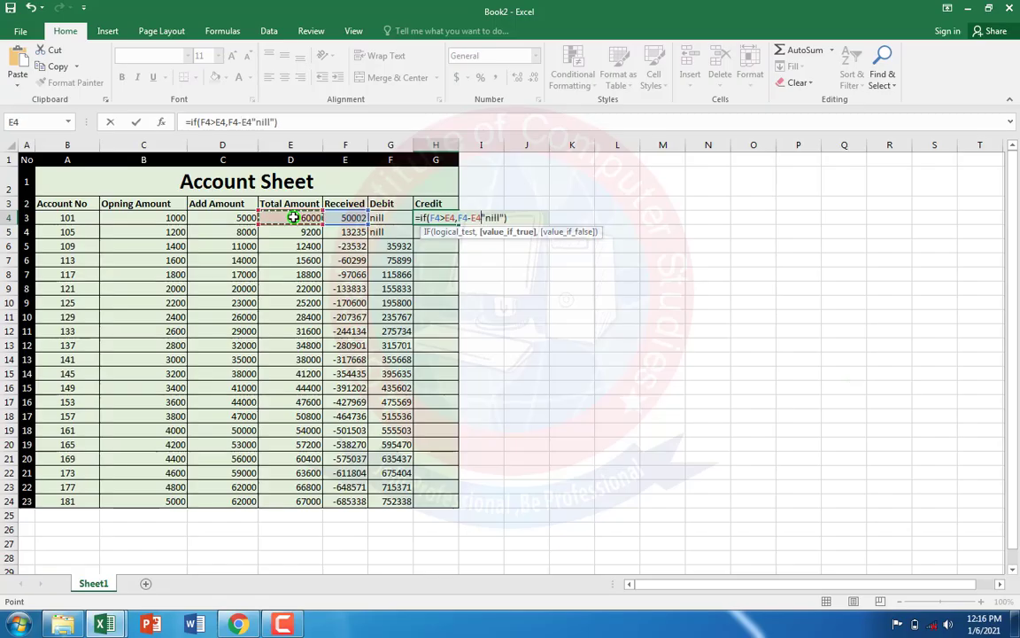
# - Recheck the Credit formula in the PDF and enter H4's formula as =if(F4>E4,F4-E4,"nill")
pyautogui.click(238, 625)
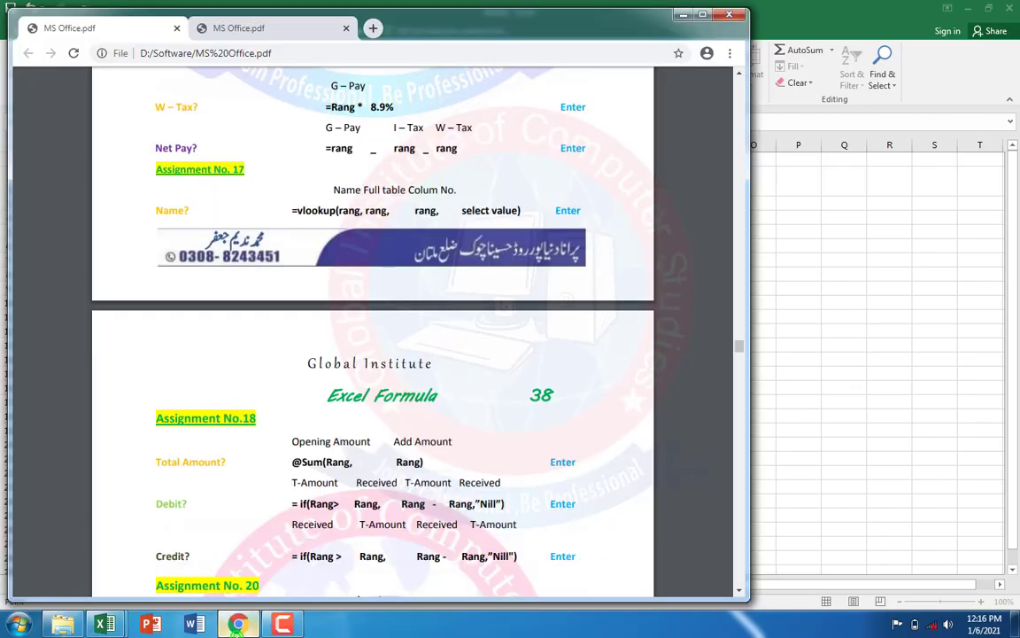
pyautogui.hotkey('alt', 'Tab')
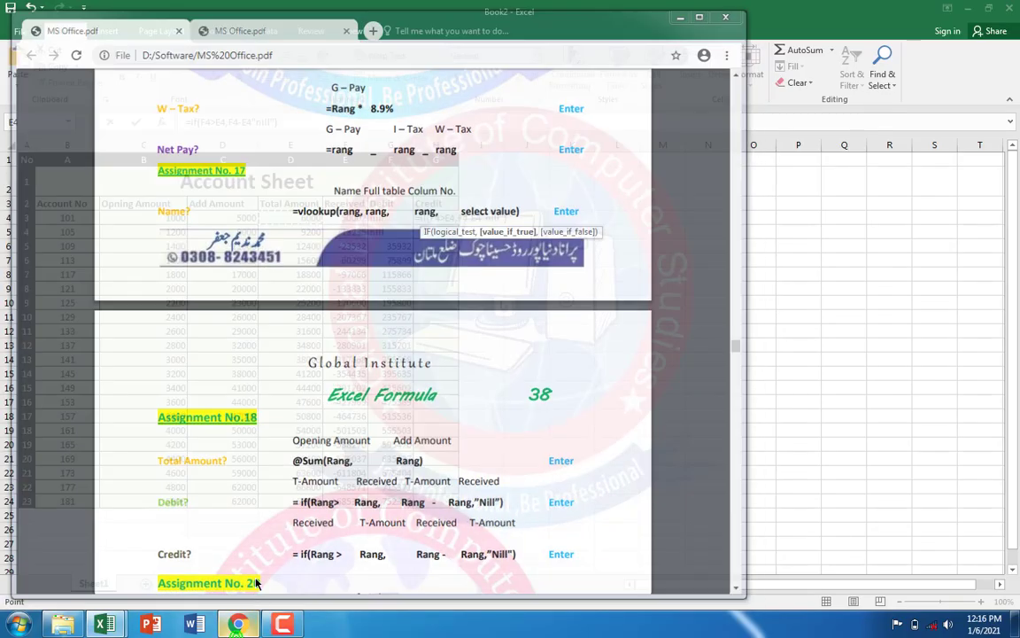
pyautogui.write(',')
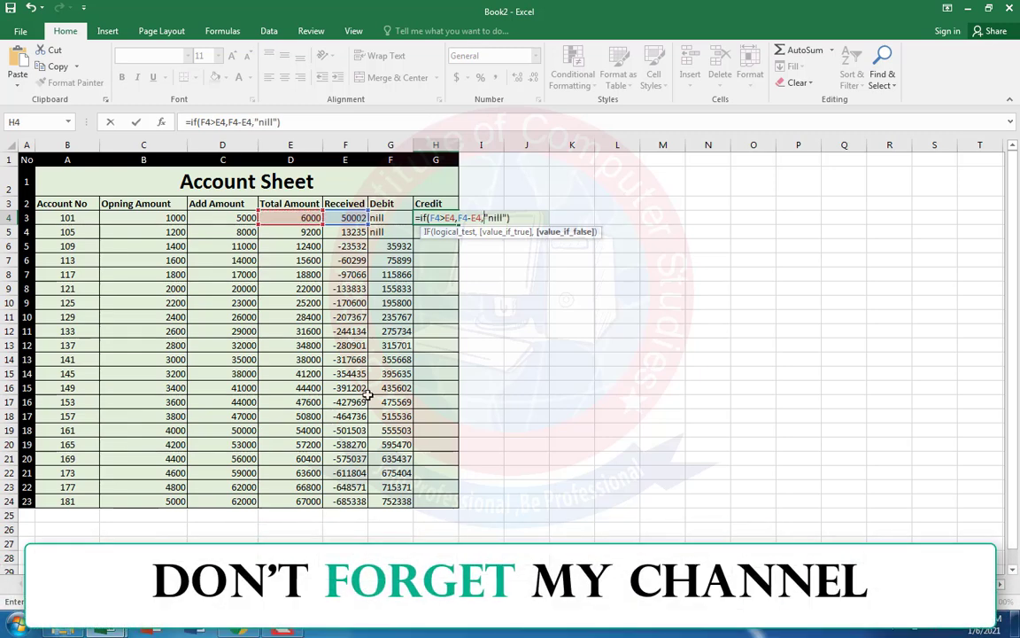
pyautogui.hotkey('ctrl', 'Return')
# - Fill the Credit formula from H4 down through H24 and deselect the range
pyautogui.click(440, 217)
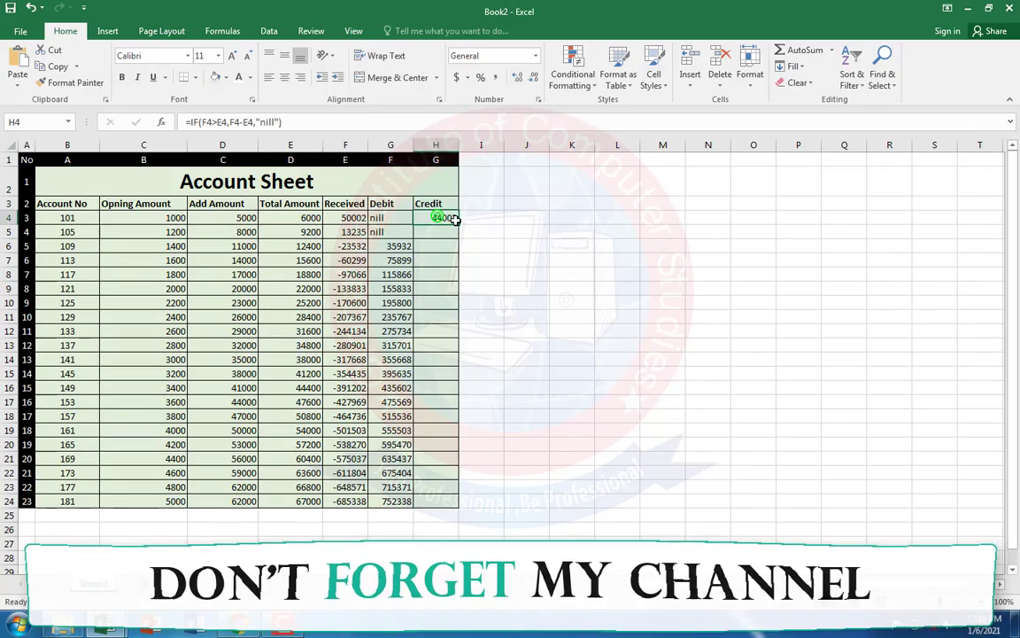
pyautogui.moveTo(454, 222); pyautogui.dragTo(437, 505)
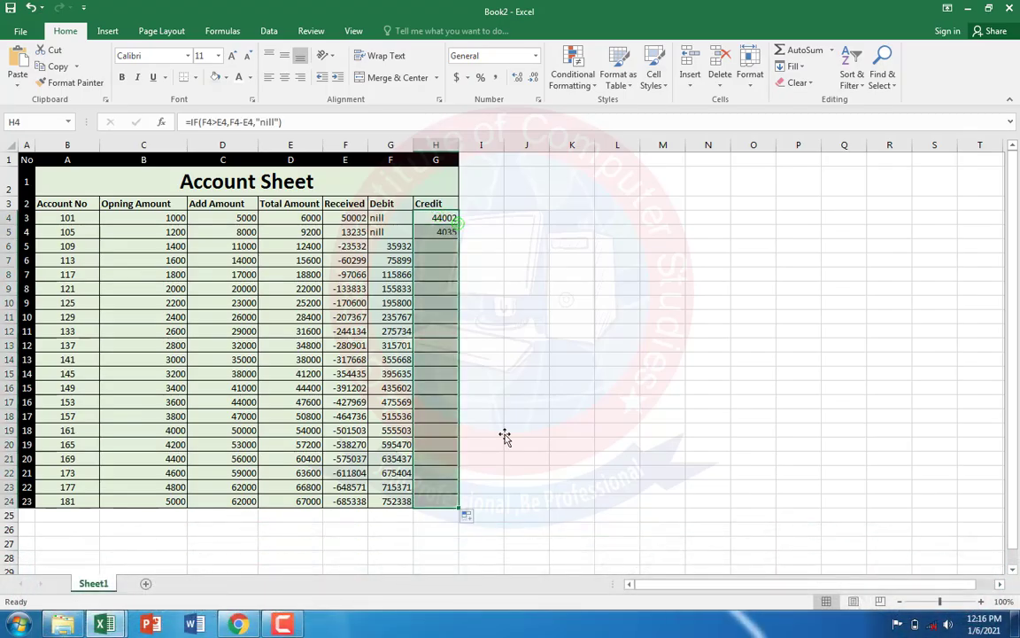
pyautogui.click(593, 378)
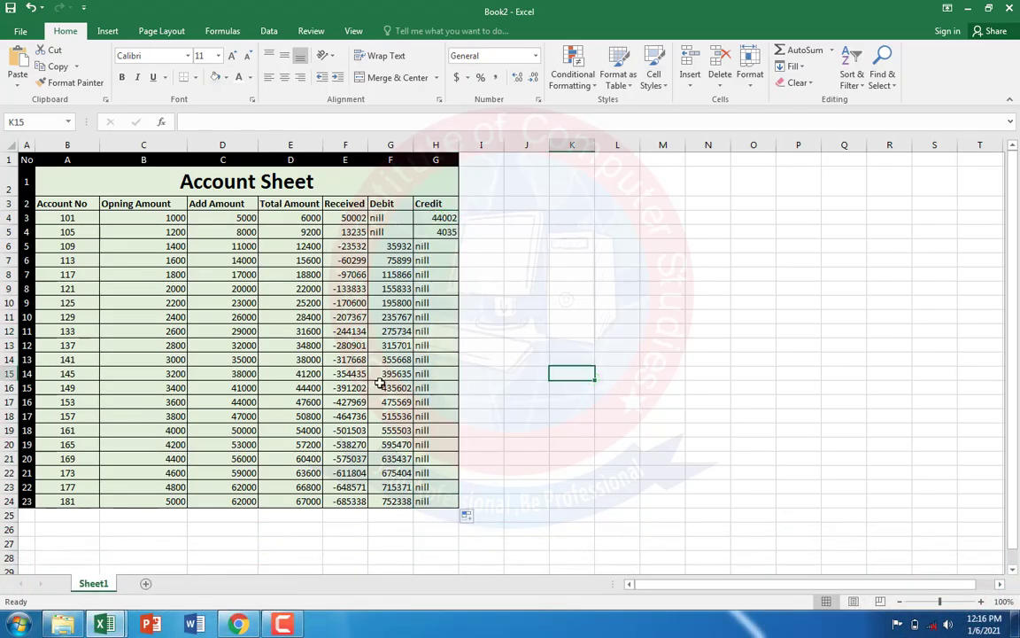